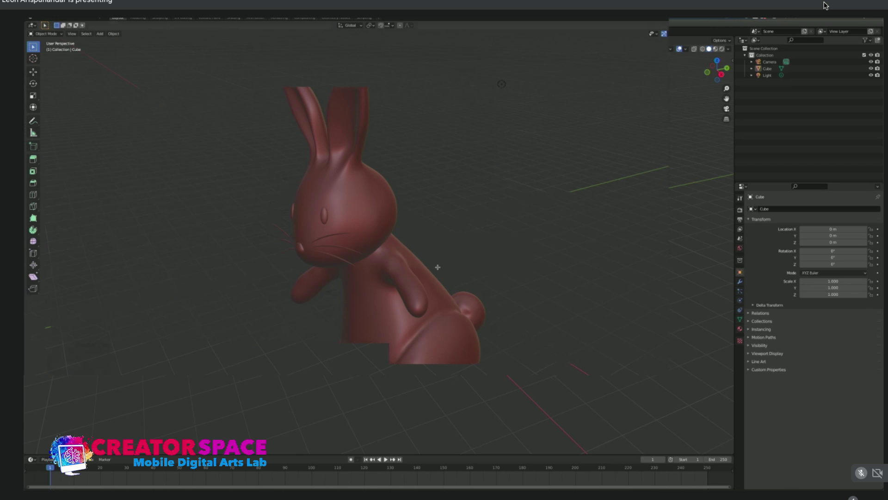
# Examine the finished bunny model from the side and front, checking its ears, face, arms and tail.
pyautogui.scroll(-1, 438, 267)
pyautogui.moveTo(449, 298)
pyautogui.mouseDown(button='middle')
pyautogui.moveTo(421, 293)
pyautogui.moveTo(448, 290)
pyautogui.mouseUp(button='middle')
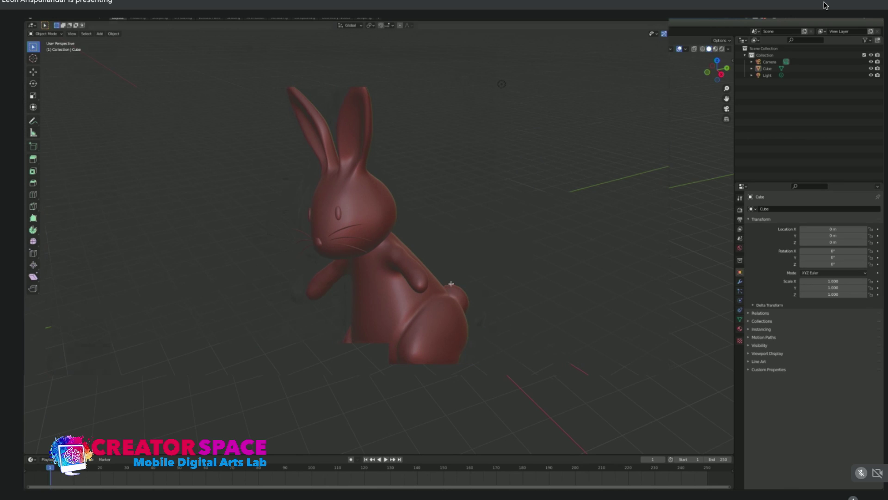
pyautogui.moveTo(329, 261); pyautogui.dragTo(520, 340, button='middle')
pyautogui.moveTo(428, 353); pyautogui.dragTo(379, 269, button='middle')
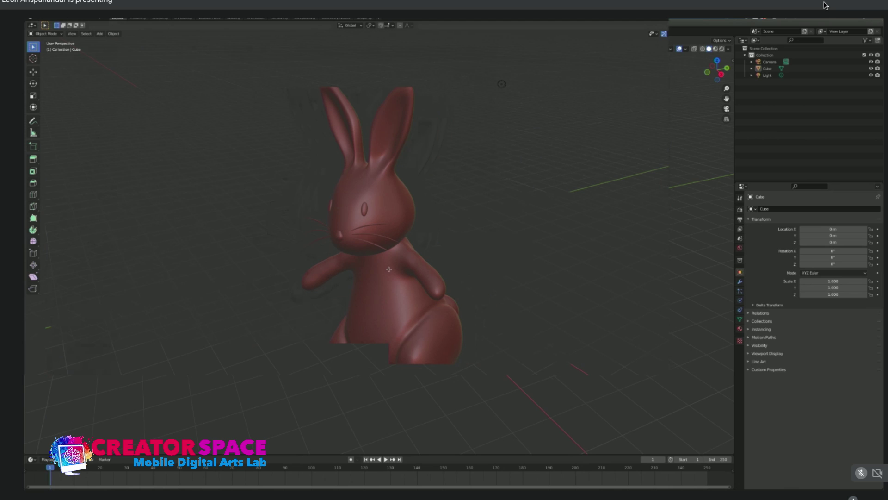
pyautogui.scroll(1, 378, 289)
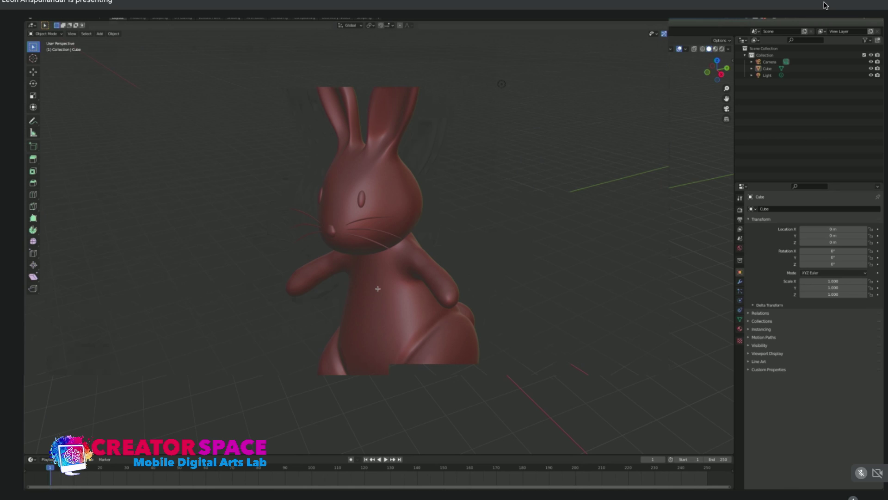
pyautogui.moveTo(378, 289); pyautogui.dragTo(443, 310, button='middle')
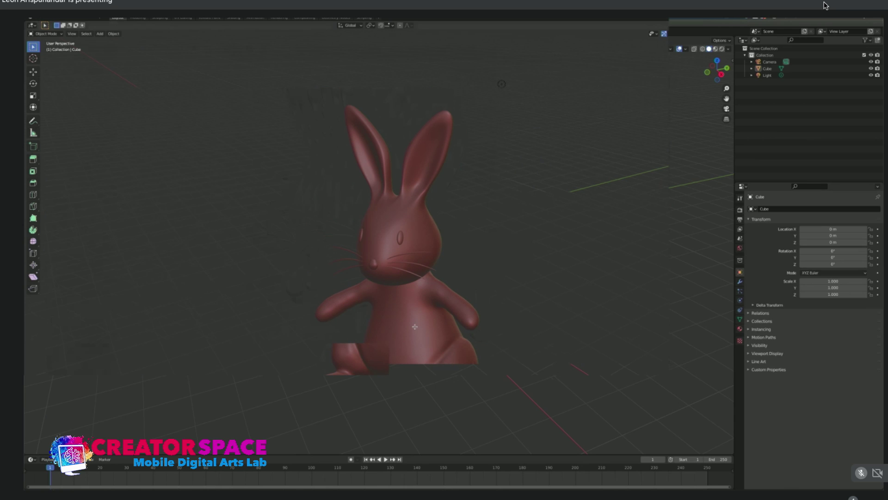
pyautogui.moveTo(414, 327)
pyautogui.mouseDown(button='middle')
pyautogui.moveTo(422, 319)
pyautogui.moveTo(409, 294)
pyautogui.moveTo(382, 297)
pyautogui.moveTo(414, 316)
pyautogui.mouseUp(button='middle')
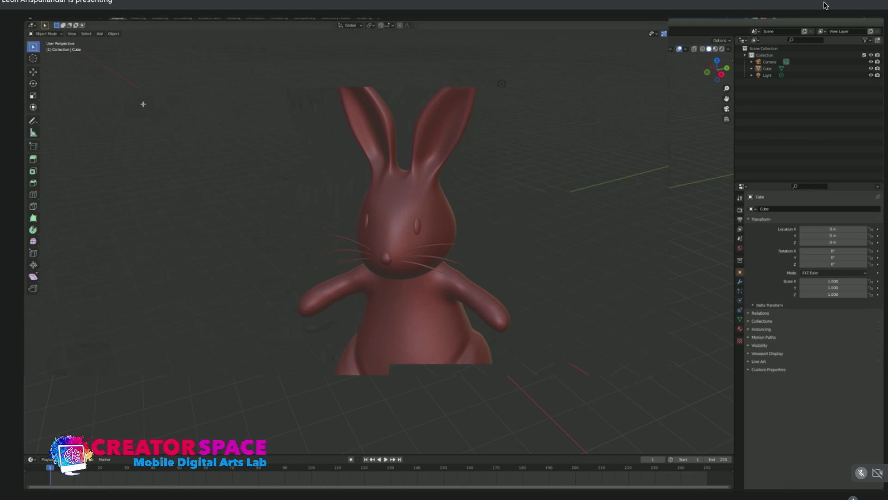
# Close the current untitled.blend without saving and start over from the default scene.
pyautogui.click(43, 19)
pyautogui.click(43, 19)
pyautogui.click(43, 19)
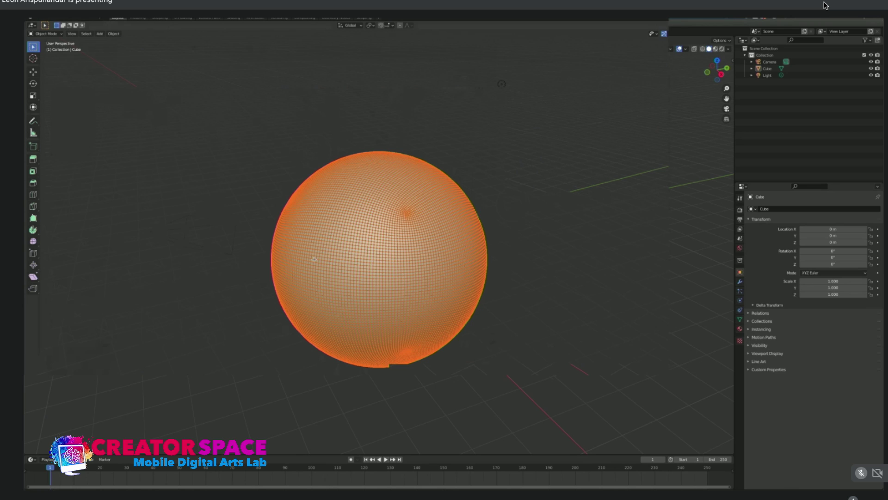
pyautogui.hotkey('ctrl', 'z')
pyautogui.hotkey('ctrl', 'shift', 'z')
pyautogui.click(39, 18)
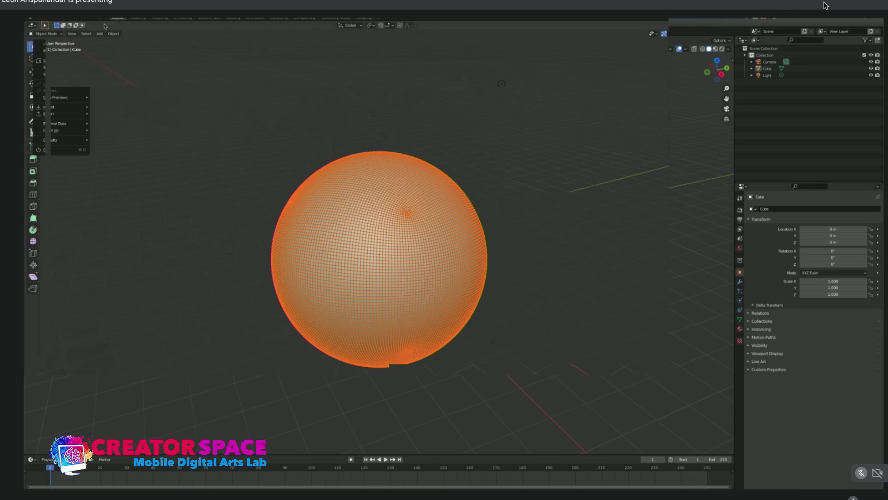
pyautogui.press('super+q')
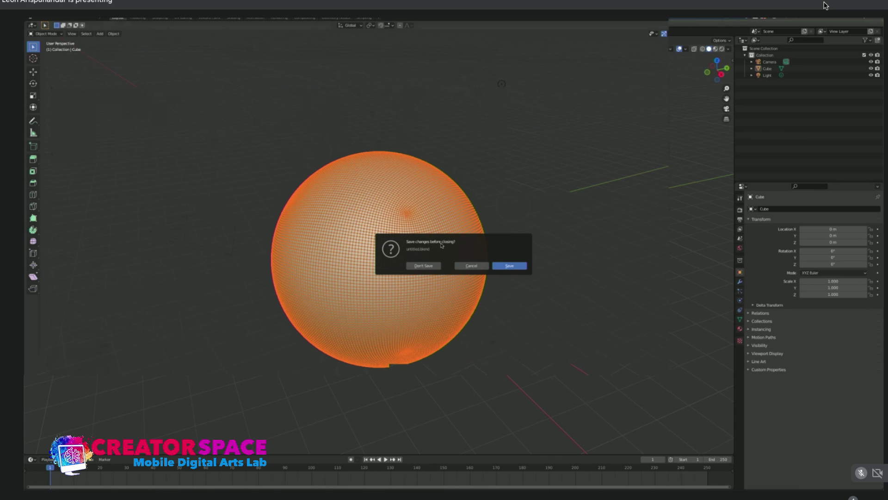
pyautogui.click(431, 266)
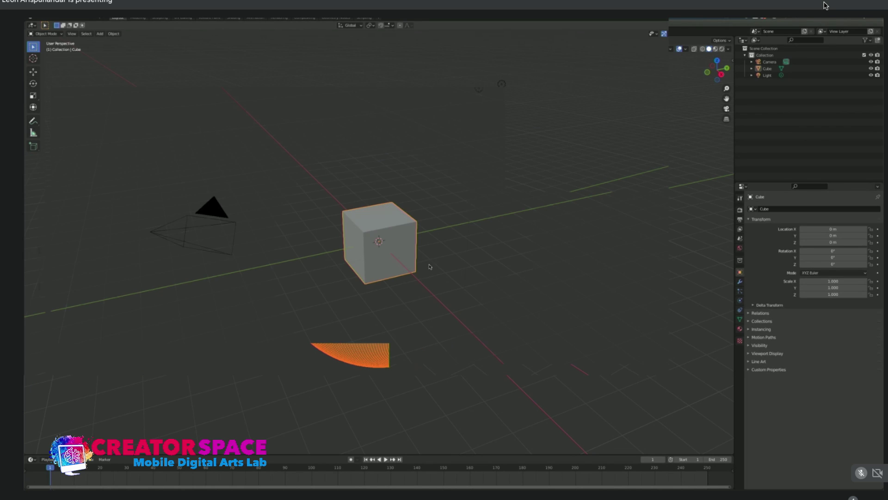
# Delete the camera and the light, and close the timeline area so the 3D viewport gets more room.
pyautogui.moveTo(165, 168); pyautogui.dragTo(254, 245)
pyautogui.keyDown('shift'); pyautogui.moveTo(432, 77); pyautogui.dragTo(494, 102); pyautogui.keyUp('shift')
pyautogui.press('Delete')
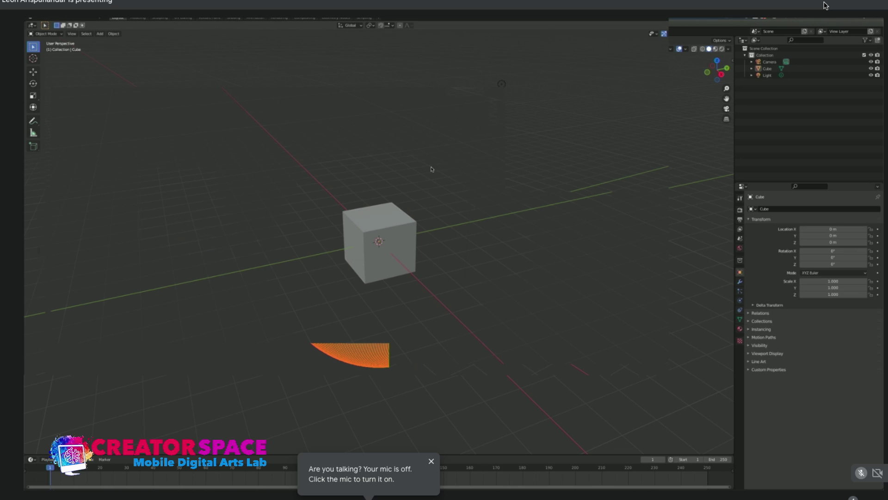
pyautogui.click(398, 213)
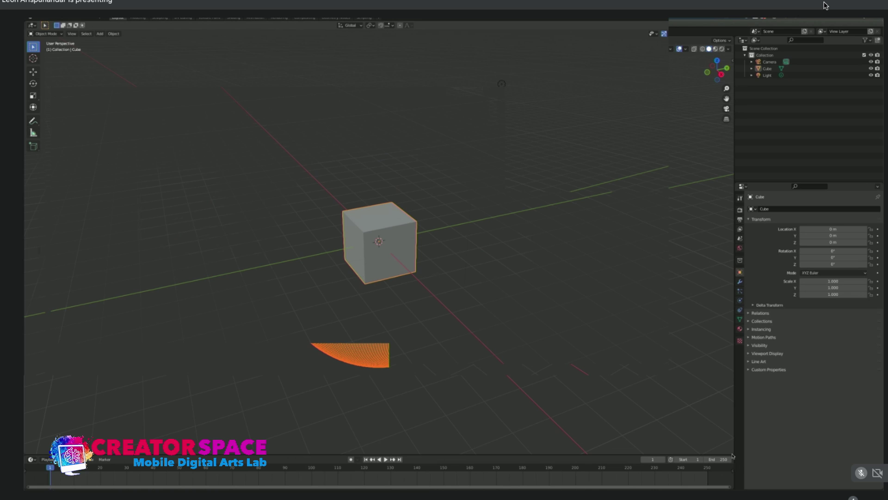
pyautogui.moveTo(733, 456); pyautogui.dragTo(584, 471)
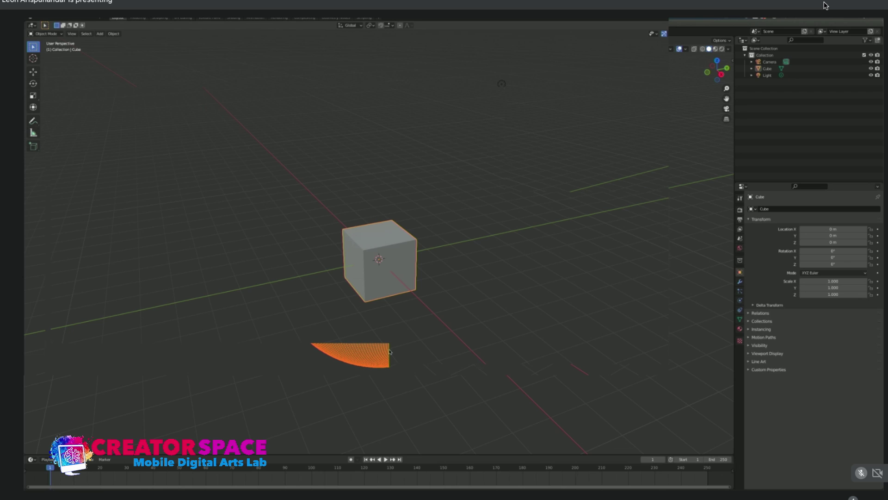
# Round the cube into a sphere with a level 3 subdivision surface.
pyautogui.scroll(3, 412, 330)
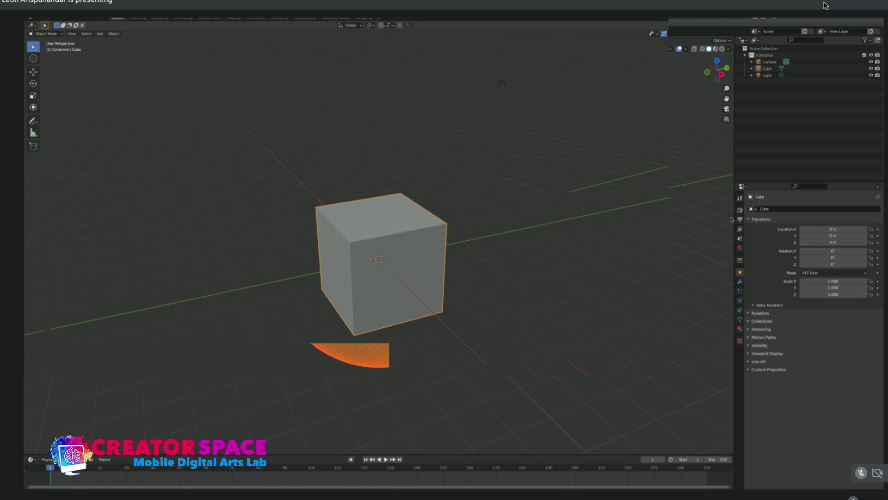
pyautogui.hotkey('ctrl', '1')
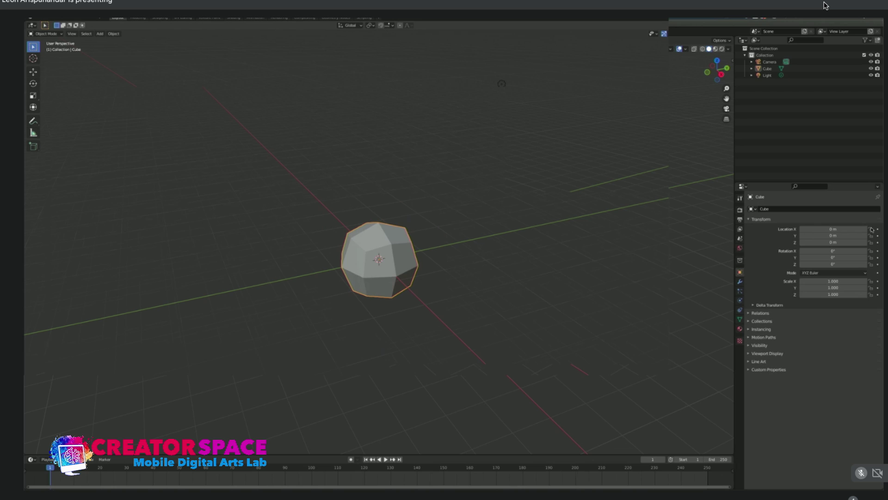
pyautogui.hotkey('ctrl', '3')
pyautogui.press('s')
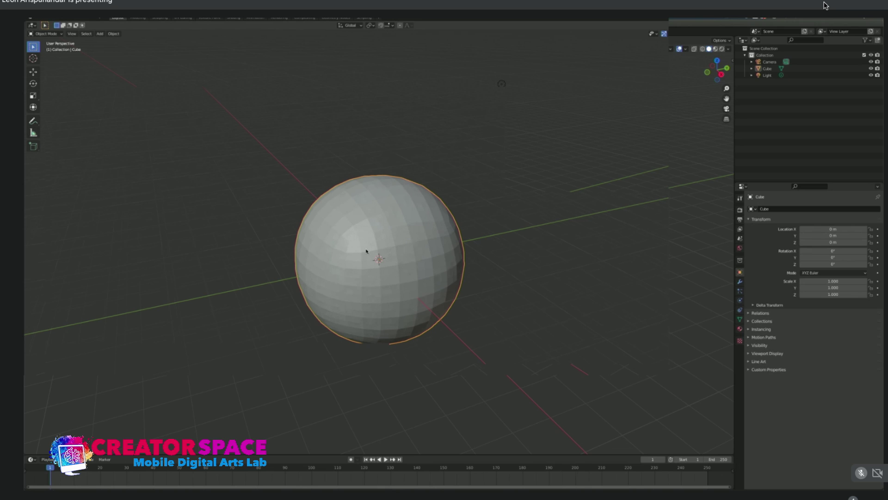
pyautogui.press('s')
pyautogui.scroll(-2, 469, 157)
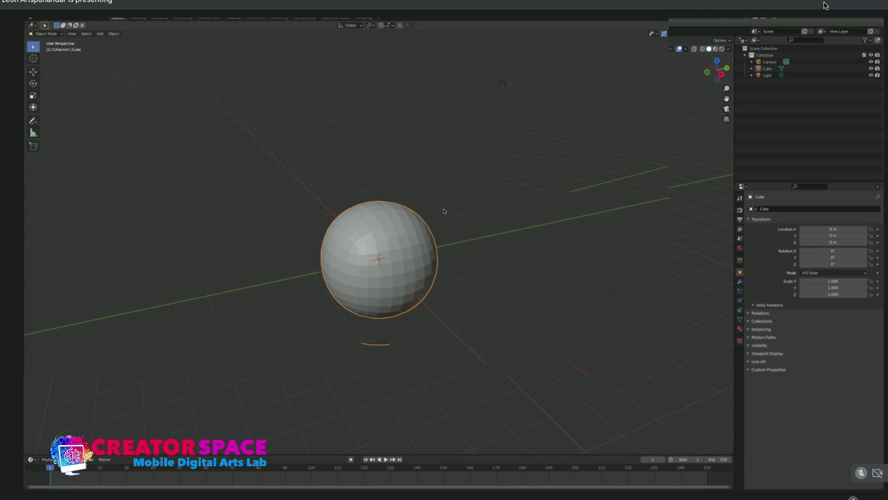
# Add Bunny_Sketch.png from the Workshop#6 folder as a reference image.
pyautogui.hotkey('shift', 'a')
pyautogui.moveTo(434, 206)
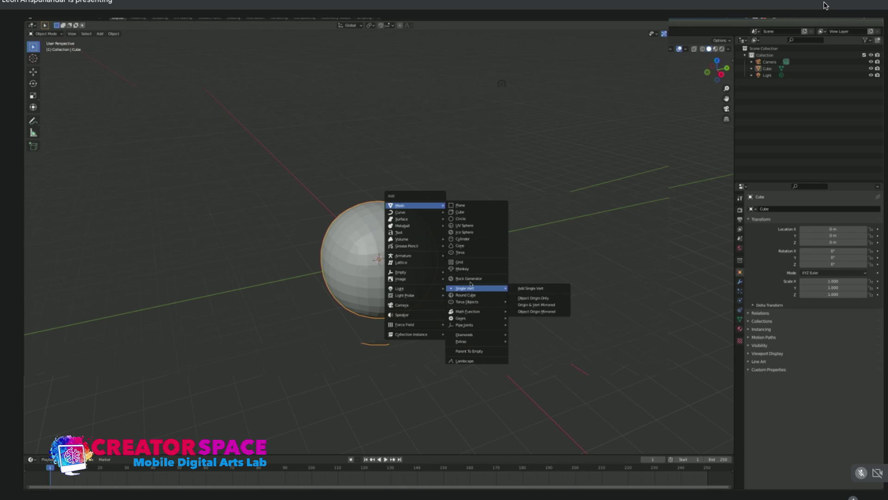
pyautogui.moveTo(475, 337)
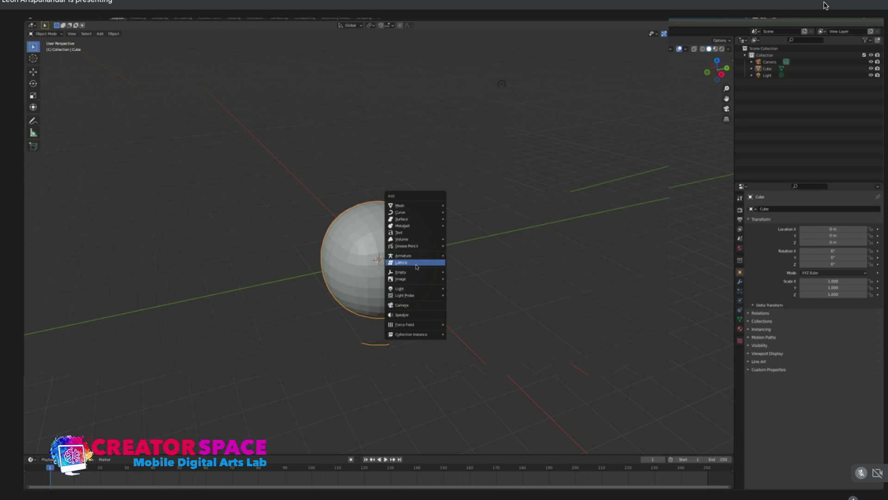
pyautogui.moveTo(418, 279)
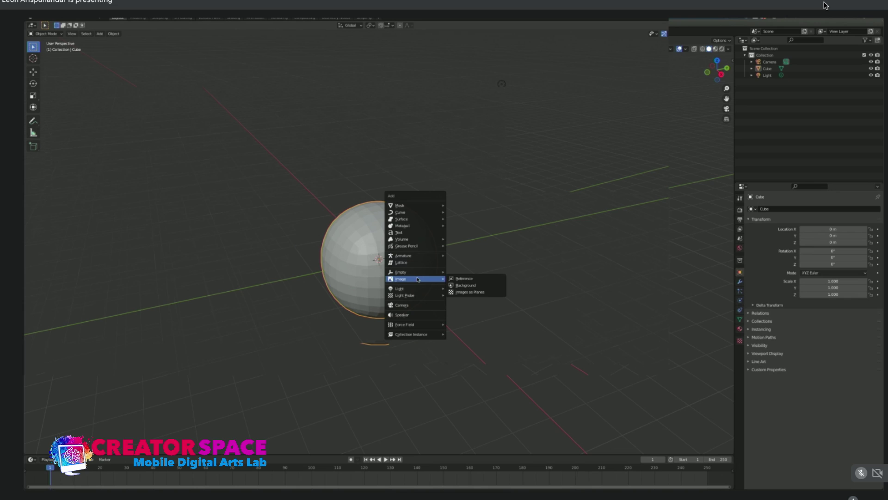
pyautogui.click(465, 279)
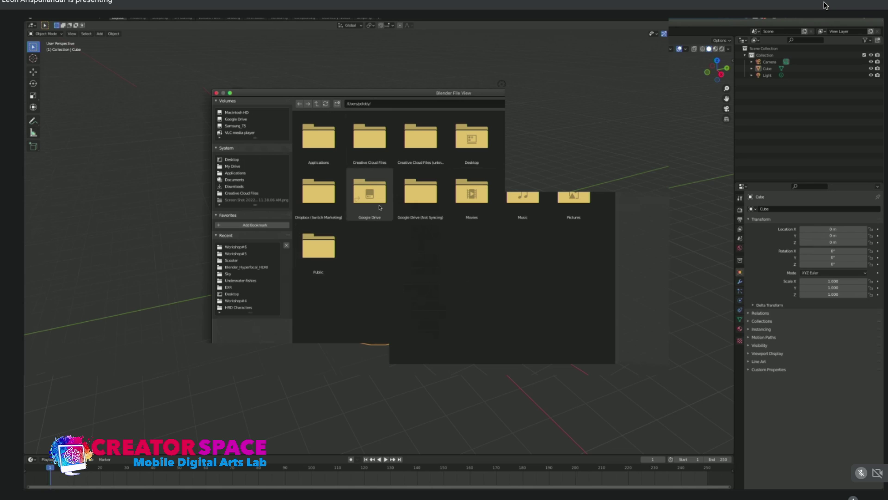
pyautogui.click(245, 247)
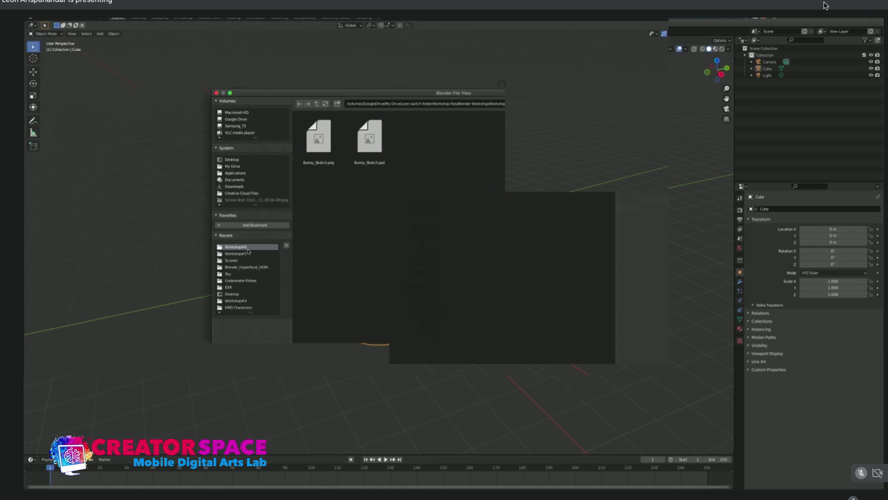
pyautogui.click(321, 138)
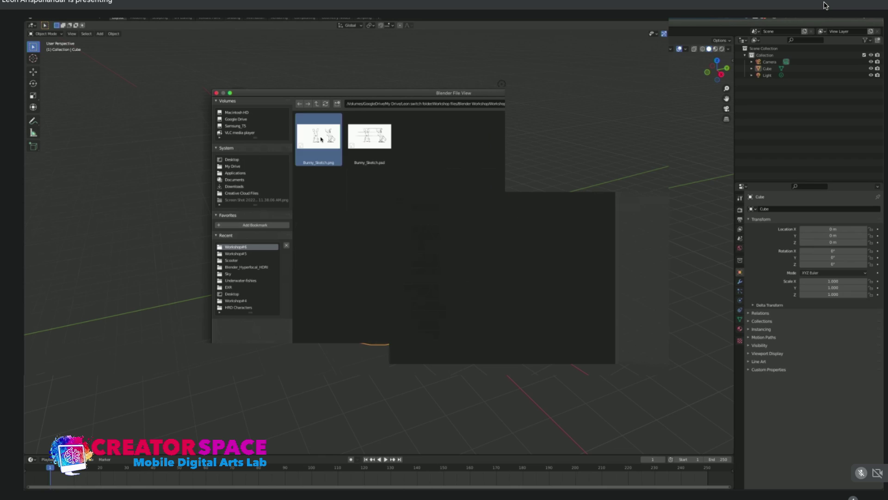
pyautogui.click(678, 419)
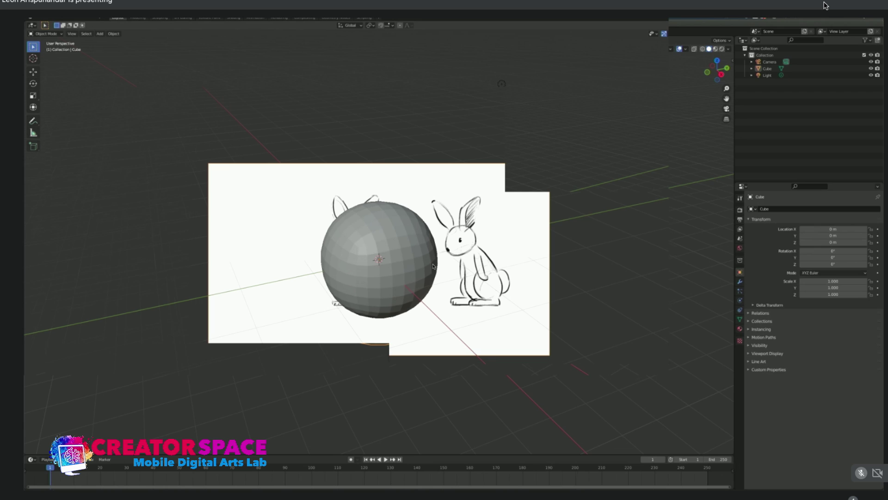
# Switch to front view and delete the tilted bunny reference image.
pyautogui.moveTo(450, 267); pyautogui.dragTo(505, 268, button='middle')
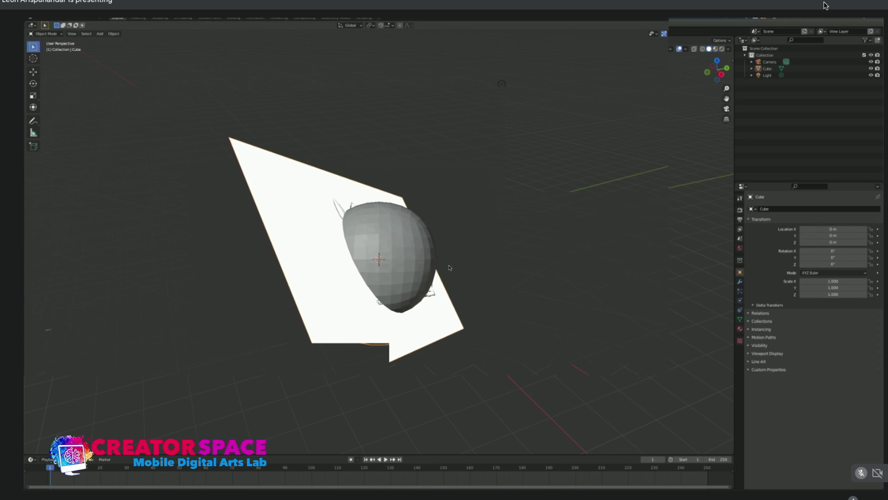
pyautogui.press('KP_1')
pyautogui.click(396, 188)
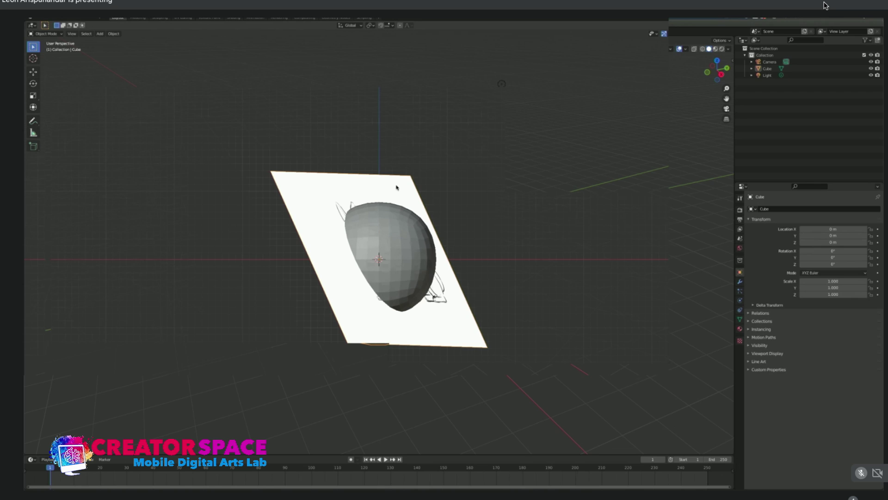
pyautogui.press('Delete')
# Add Bunny_Sketch.png as a reference image while in front view, so that it aligns with that view.
pyautogui.hotkey('shift', 'a')
pyautogui.moveTo(398, 187)
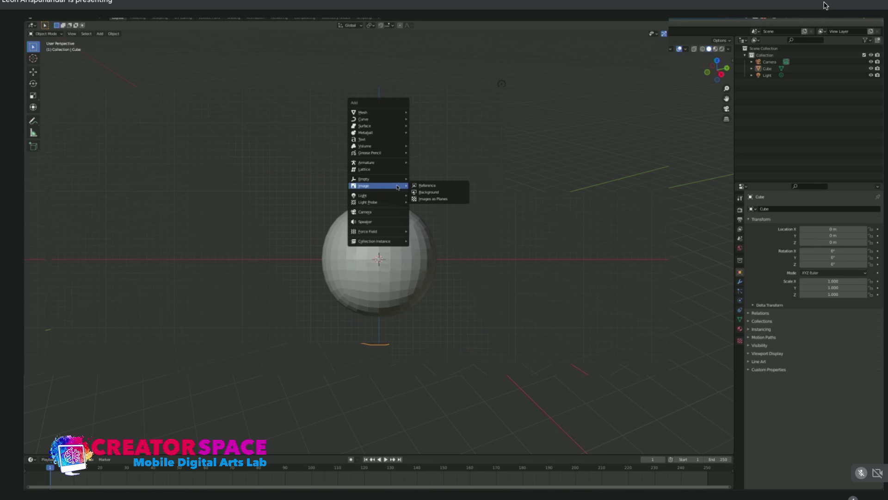
pyautogui.click(426, 185)
pyautogui.click(310, 141)
pyautogui.doubleClick(310, 142)
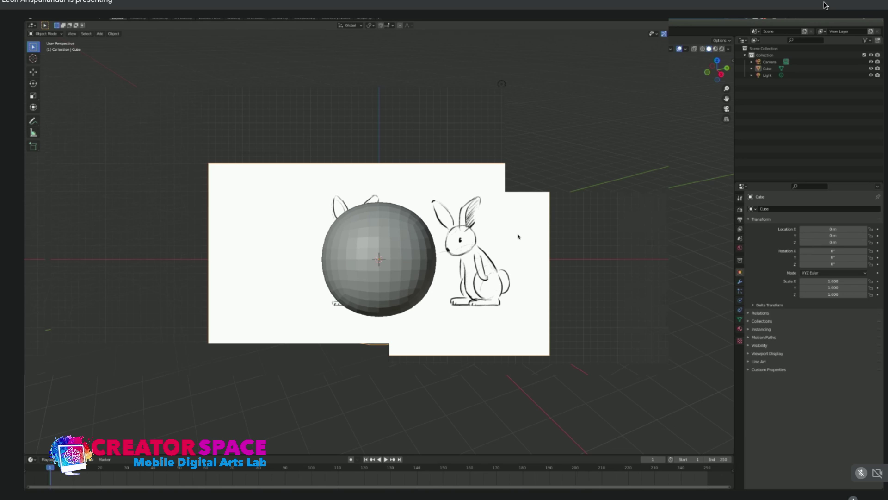
# In top view, move the reference image far behind the sphere along the Y axis, and return to front view.
pyautogui.press('KP_7')
pyautogui.scroll(-2, 519, 237)
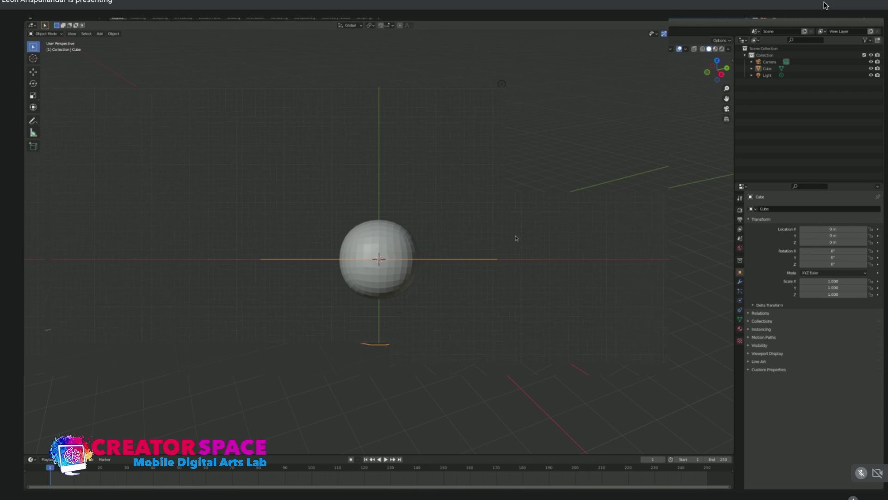
pyautogui.press('g')
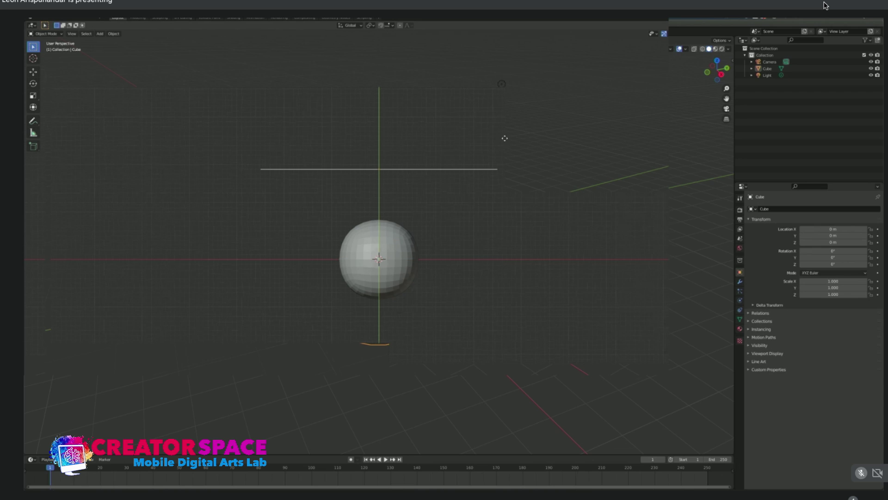
pyautogui.click(508, 43)
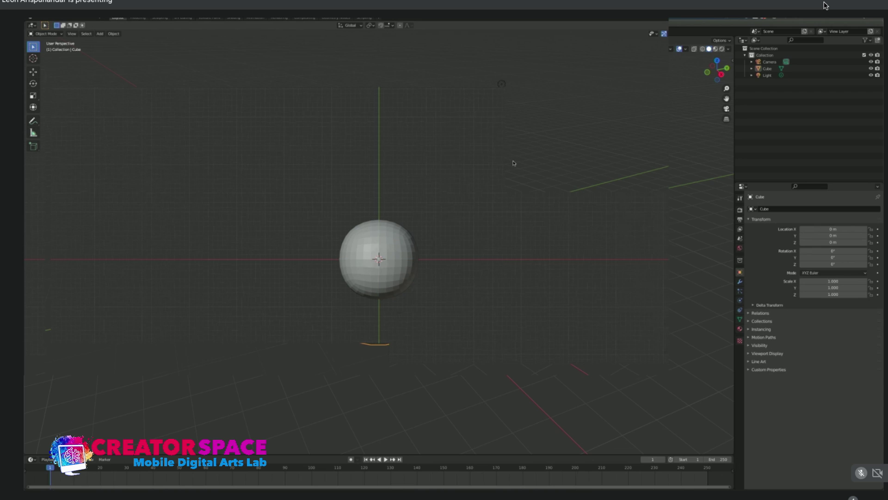
pyautogui.press('KP_1')
# Hide the sphere briefly to inspect the front and side bunny sketches on the reference image, and show it again.
pyautogui.click(382, 268)
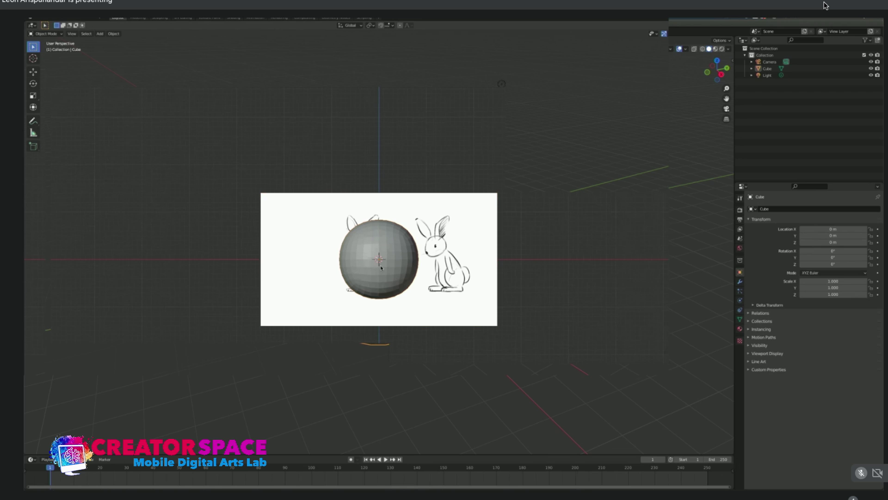
pyautogui.click(408, 248)
pyautogui.scroll(3, 379, 292)
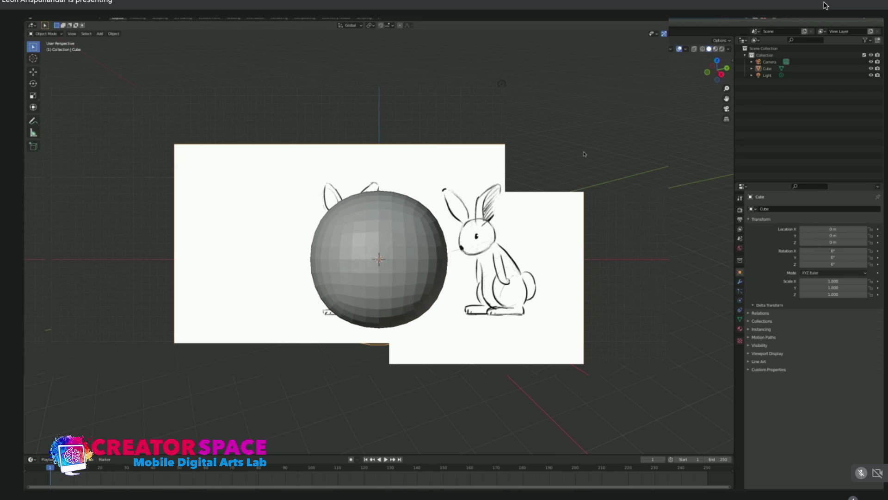
pyautogui.click(870, 47)
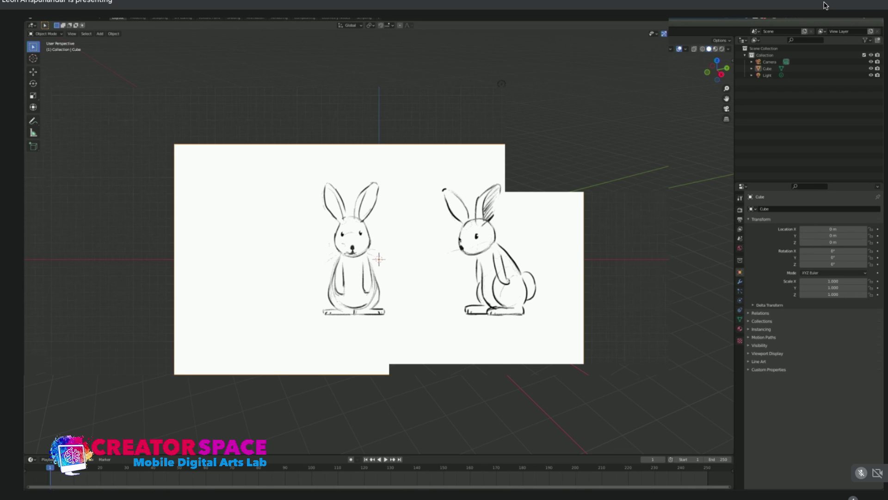
pyautogui.scroll(-2, 481, 291)
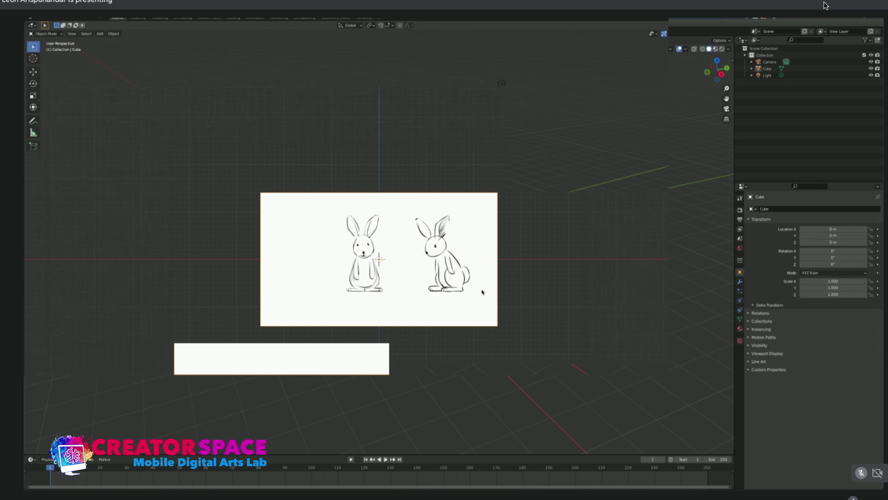
pyautogui.click(870, 48)
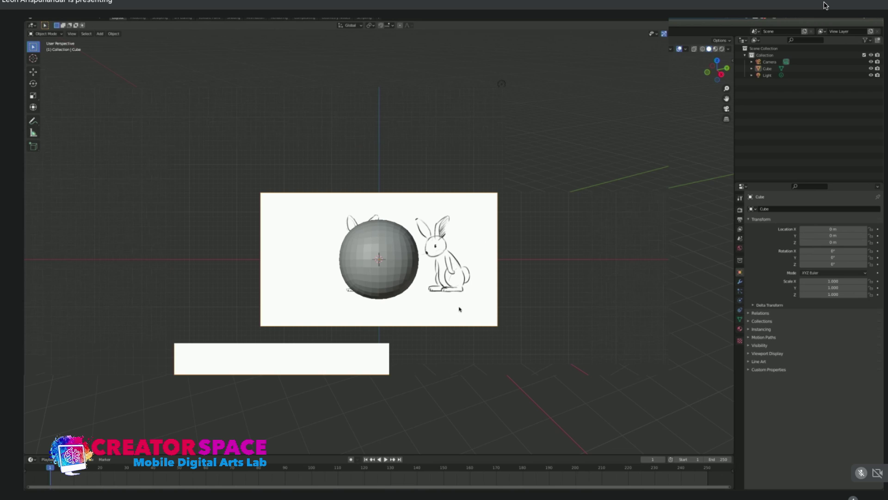
# Switch to the right side view and add Bunny_Sketch.png as a second reference image aligned with it.
pyautogui.press('KP_3')
pyautogui.hotkey('shift', 'a')
pyautogui.moveTo(456, 307)
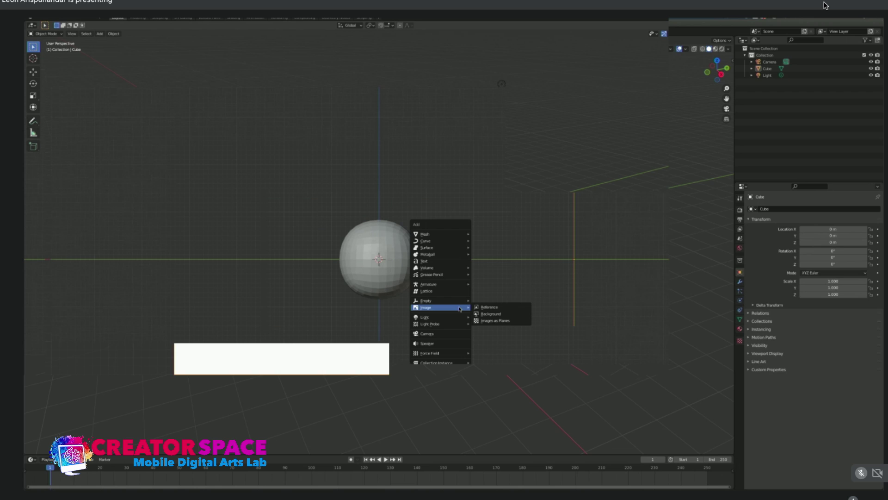
pyautogui.click(477, 305)
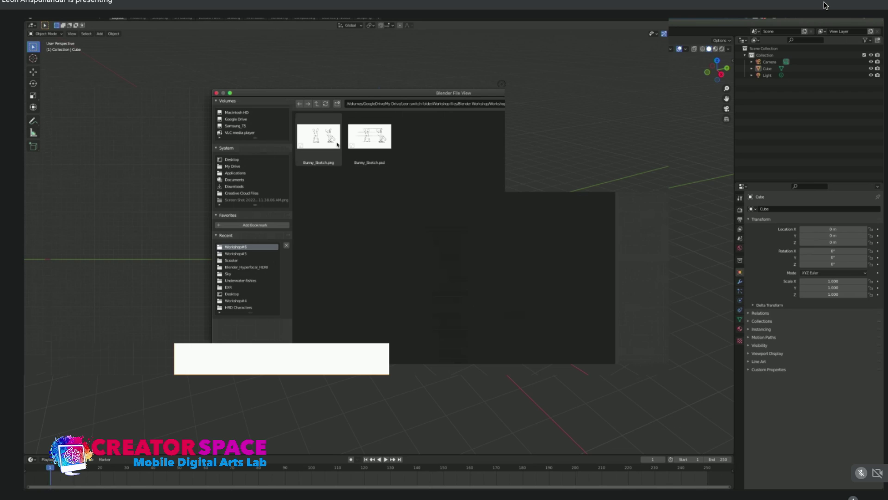
pyautogui.doubleClick(321, 130)
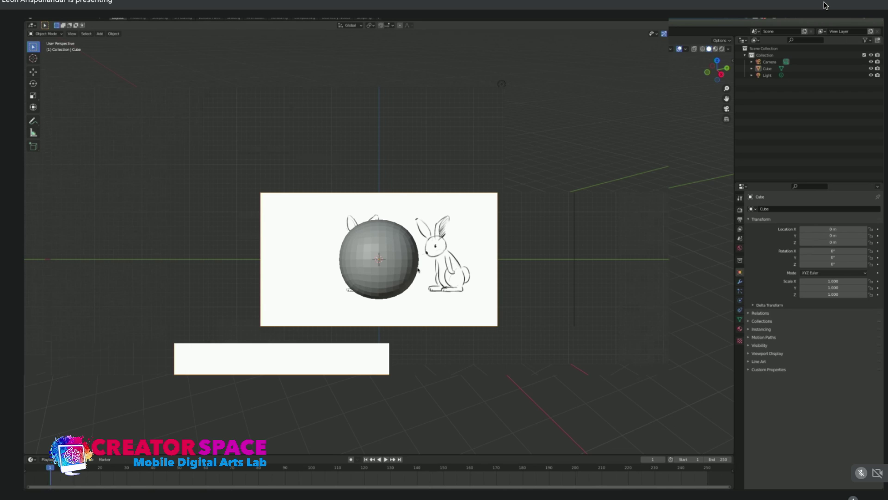
# In top view, move the side reference image away from the sphere in the negative X direction.
pyautogui.press('KP_1')
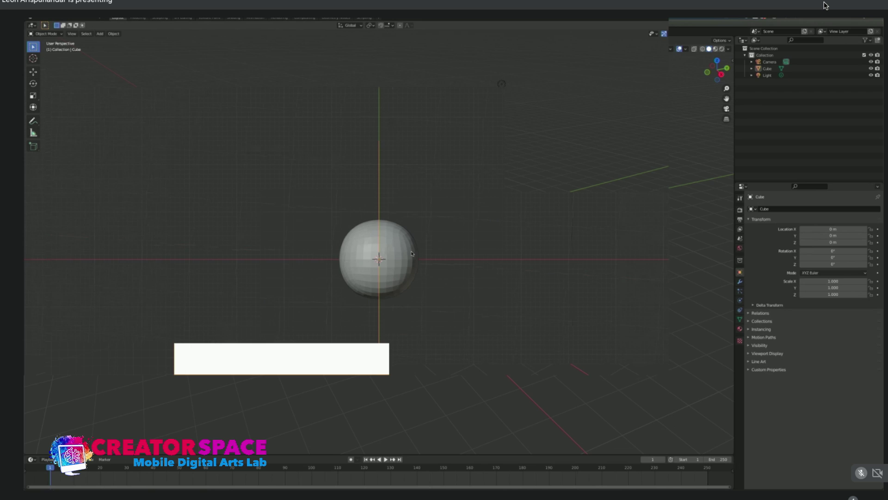
pyautogui.press('g')
pyautogui.click(195, 223)
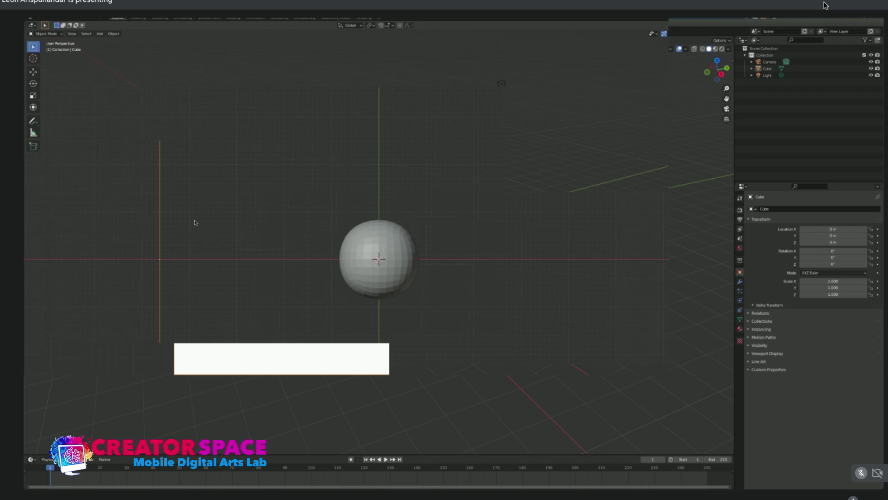
# In top view, move the front reference image farther behind the sphere, and return to front view with the sphere selected.
pyautogui.click(448, 63)
pyautogui.scroll(-3, 449, 64)
pyautogui.press('g')
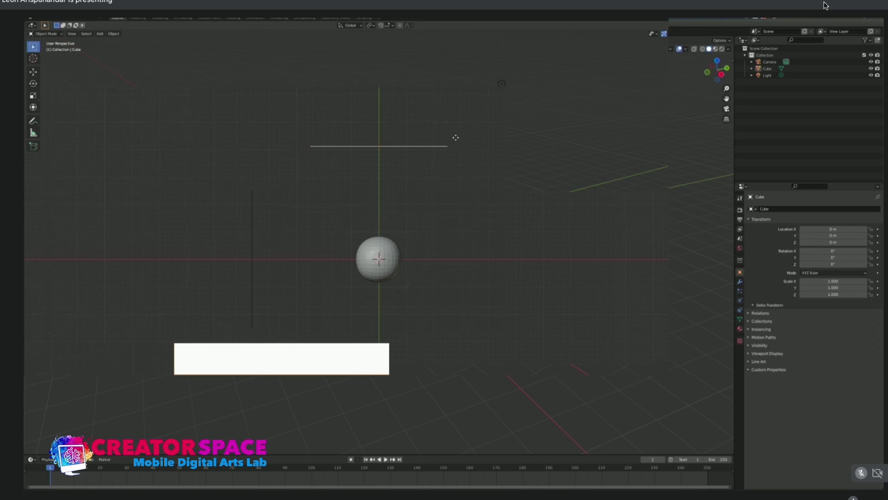
pyautogui.click(460, 83)
pyautogui.click(390, 265)
pyautogui.press('KP_1')
pyautogui.scroll(3, 412, 295)
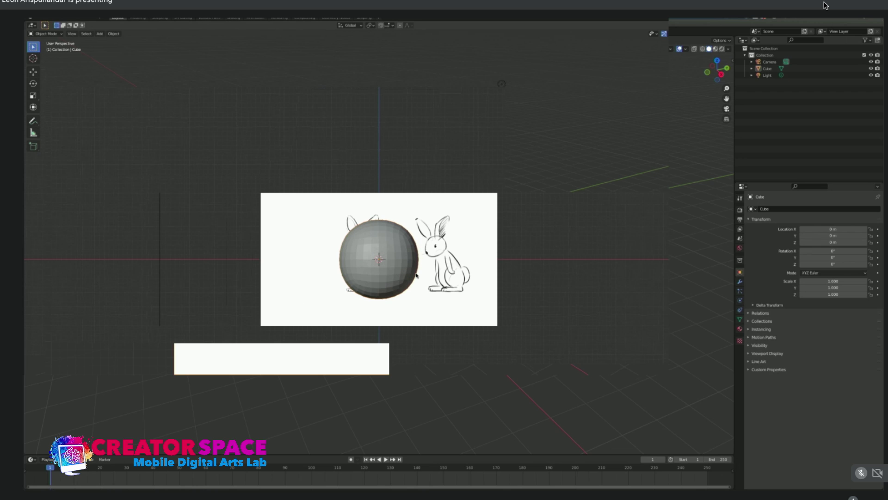
# View both reference images around the sphere at an angle, and switch the sphere to Sculpt Mode.
pyautogui.moveTo(431, 254); pyautogui.dragTo(364, 261, button='middle')
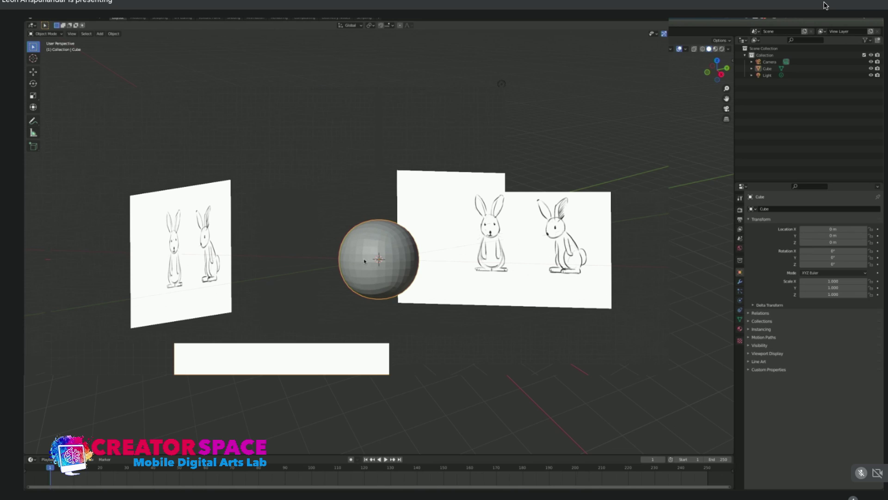
pyautogui.press('Delete')
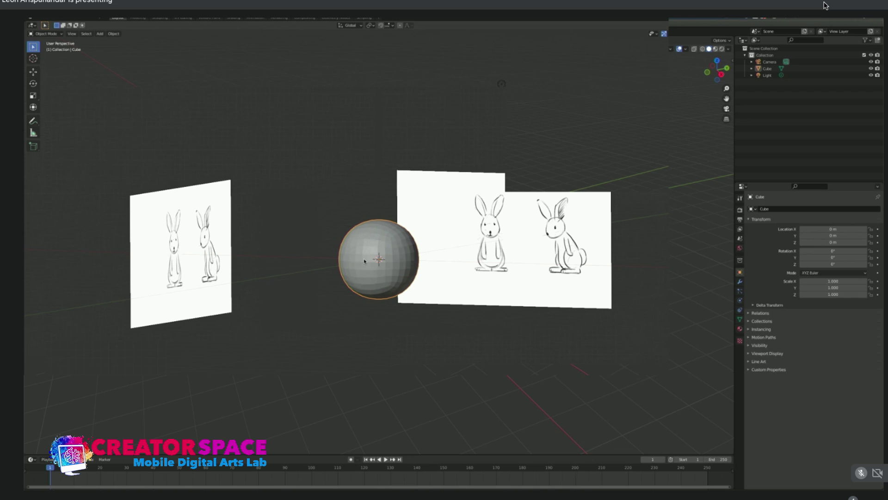
pyautogui.scroll(3, 423, 278)
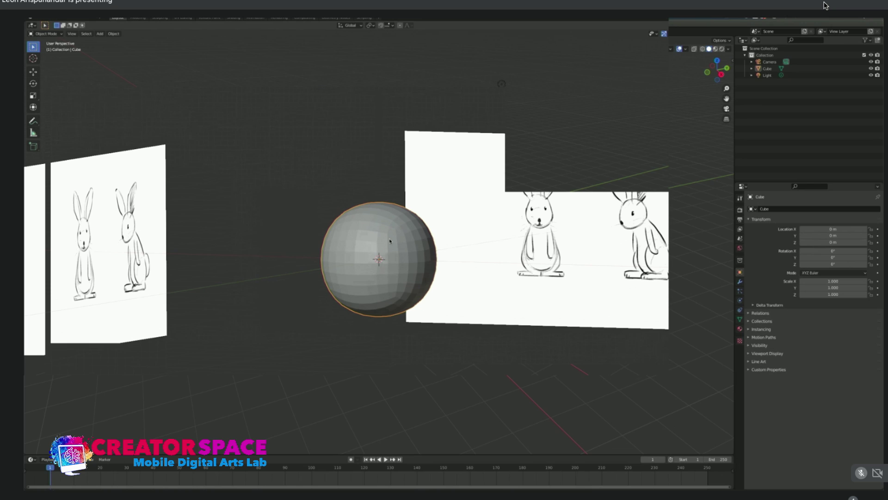
pyautogui.click(46, 34)
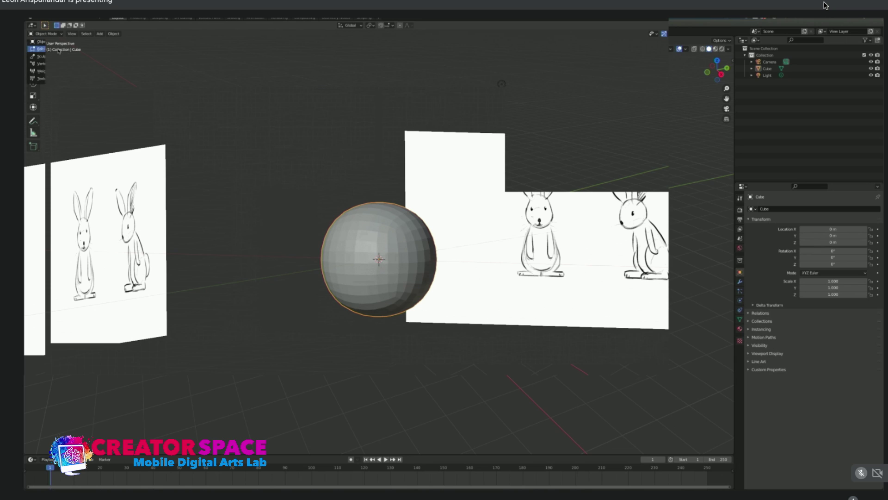
pyautogui.click(59, 56)
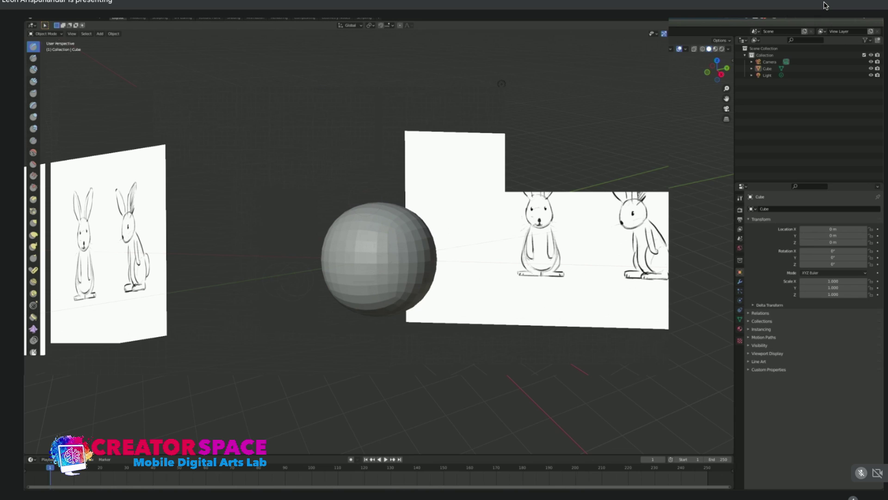
# In side view, choose the Grab brush, enlarge it, and compare the sphere with the sketch through X-ray.
pyautogui.scroll(2, 357, 334)
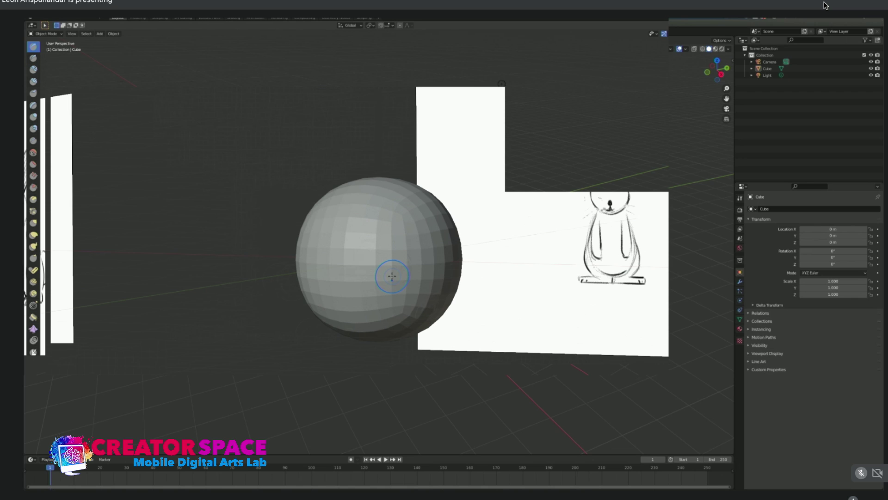
pyautogui.scroll(-2, 392, 276)
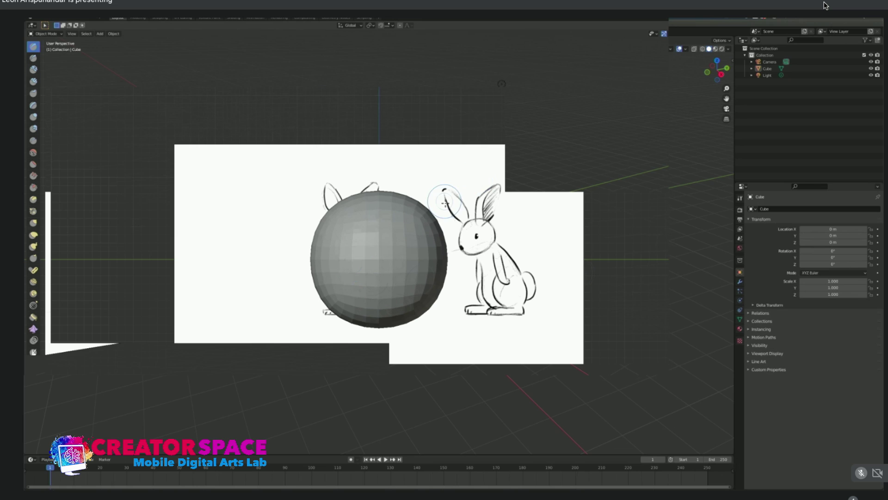
pyautogui.click(33, 187)
pyautogui.press('g')
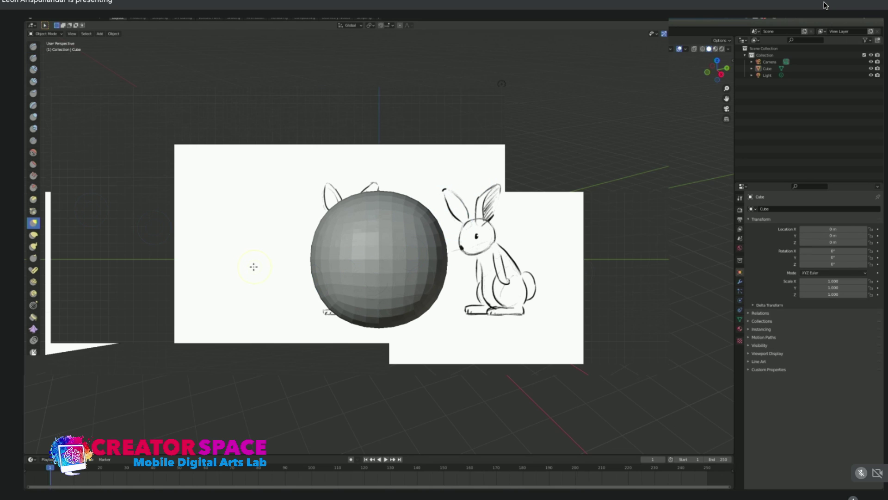
pyautogui.press('f')
pyautogui.hotkey('alt', 'z')
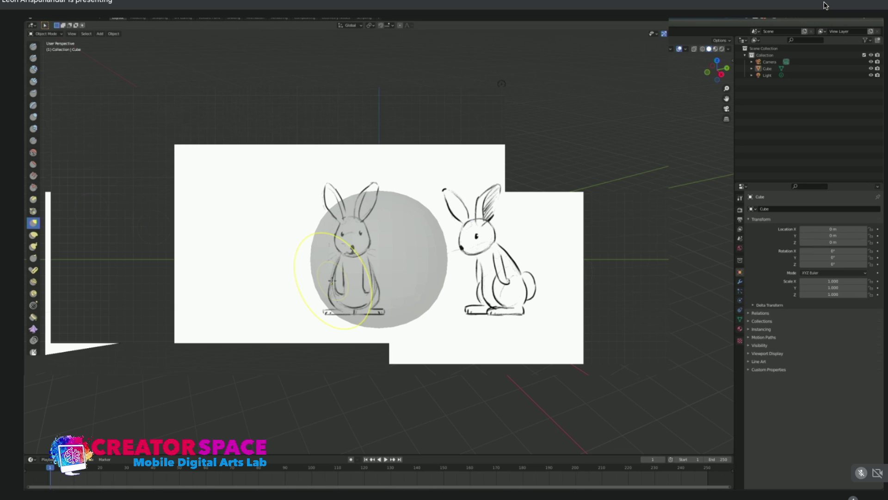
pyautogui.hotkey('alt', 'z')
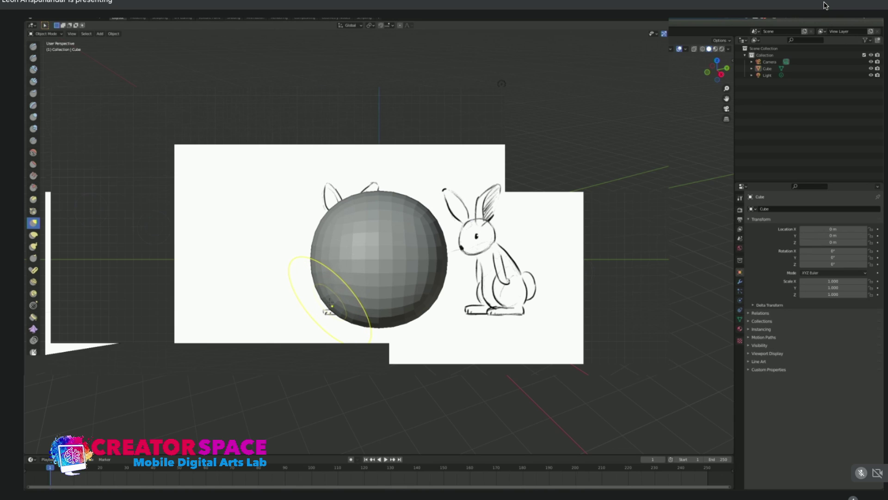
# With the Grab brush, pull the sphere's lower front outward and adjust its back and underside in side view.
pyautogui.moveTo(324, 317); pyautogui.dragTo(260, 328)
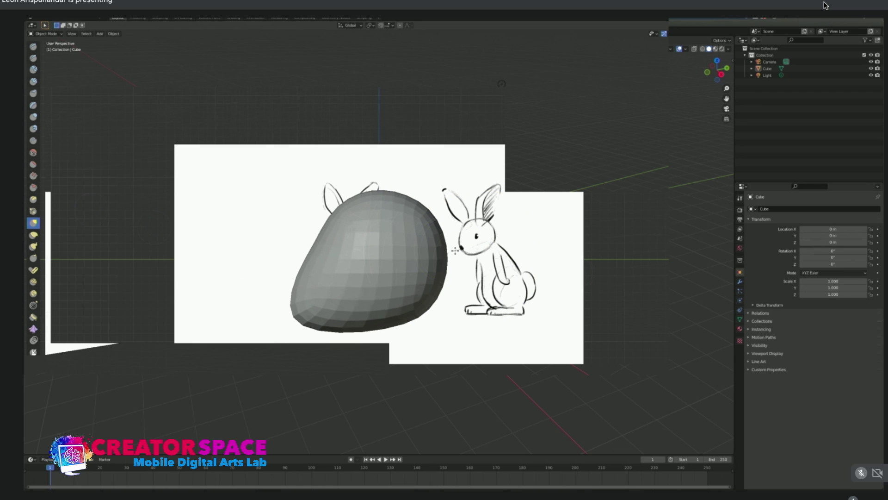
pyautogui.moveTo(448, 246); pyautogui.dragTo(455, 250)
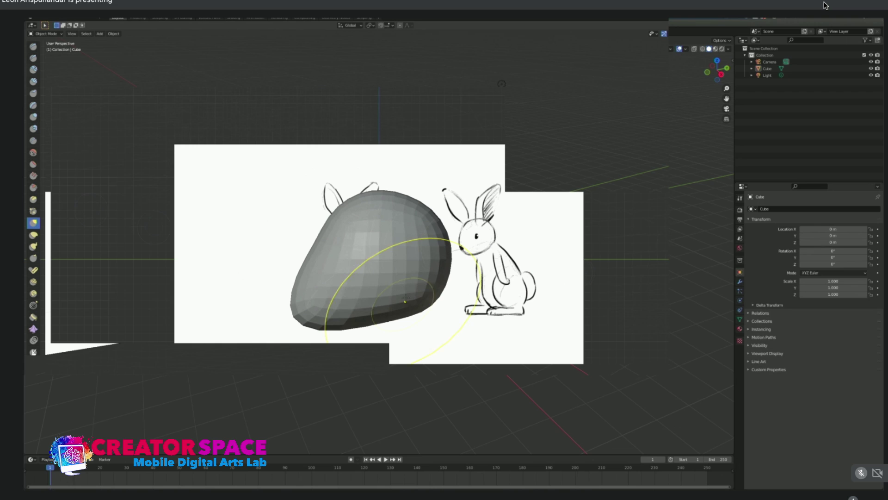
pyautogui.moveTo(301, 267); pyautogui.dragTo(289, 267)
pyautogui.moveTo(307, 321); pyautogui.dragTo(309, 312)
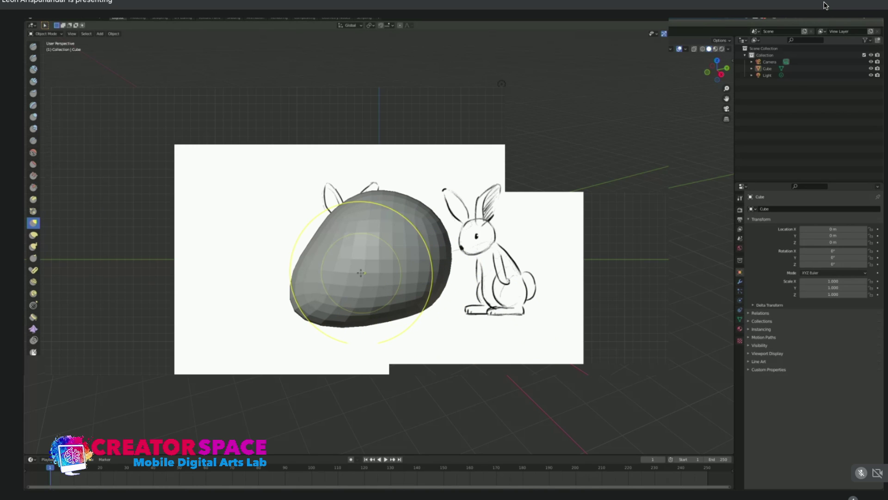
# Adjust the Grab brush size and push the lower front bulge of the body slightly inward in side view.
pyautogui.press('[')
pyautogui.press('[')
pyautogui.press('[')
pyautogui.press(']')
pyautogui.press(']')
pyautogui.press(']')
pyautogui.press(']')
pyautogui.press(']')
pyautogui.press(']')
pyautogui.press('[')
pyautogui.press('[')
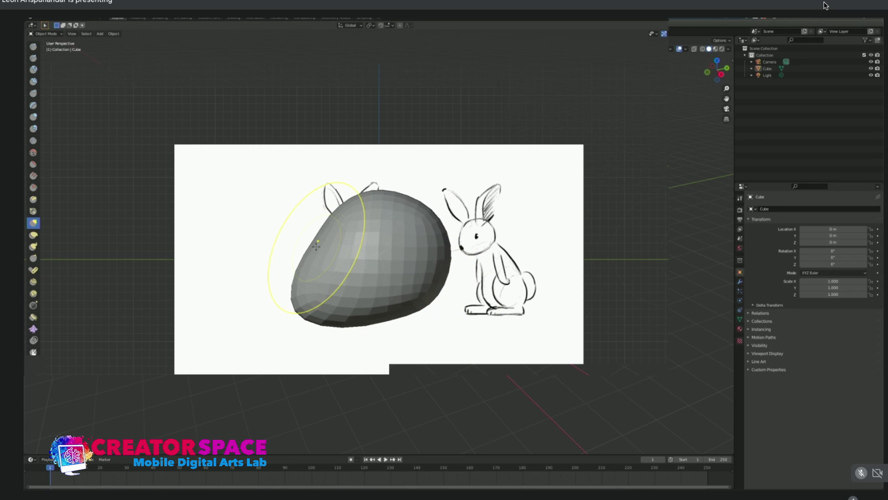
pyautogui.moveTo(296, 301); pyautogui.dragTo(305, 307)
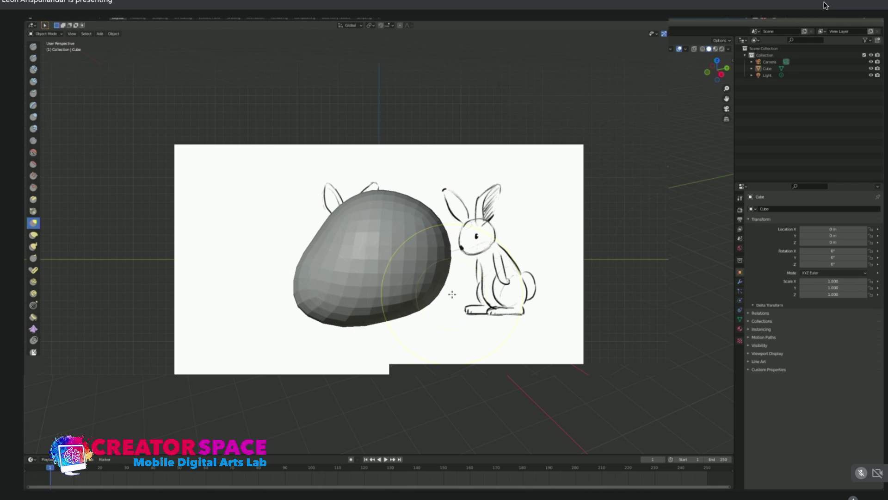
# Try reshaping the body's sides with the Grab brush in front view, and undo the last stroke.
pyautogui.press('KP_1')
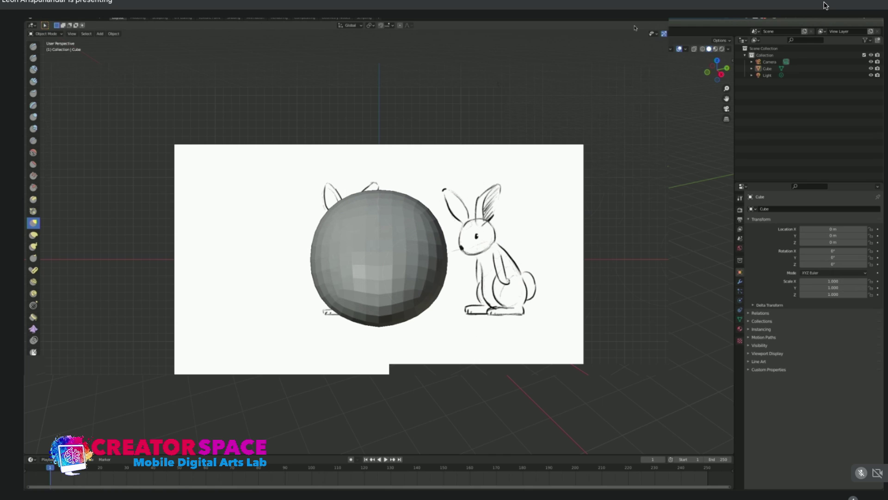
pyautogui.moveTo(380, 259)
pyautogui.mouseDown()
pyautogui.moveTo(417, 287)
pyautogui.moveTo(387, 258)
pyautogui.moveTo(420, 258)
pyautogui.moveTo(456, 237)
pyautogui.moveTo(465, 265)
pyautogui.moveTo(540, 222)
pyautogui.moveTo(521, 248)
pyautogui.moveTo(551, 254)
pyautogui.mouseUp()
pyautogui.moveTo(337, 259)
pyautogui.mouseDown()
pyautogui.moveTo(329, 262)
pyautogui.moveTo(342, 280)
pyautogui.moveTo(323, 232)
pyautogui.moveTo(331, 257)
pyautogui.mouseUp()
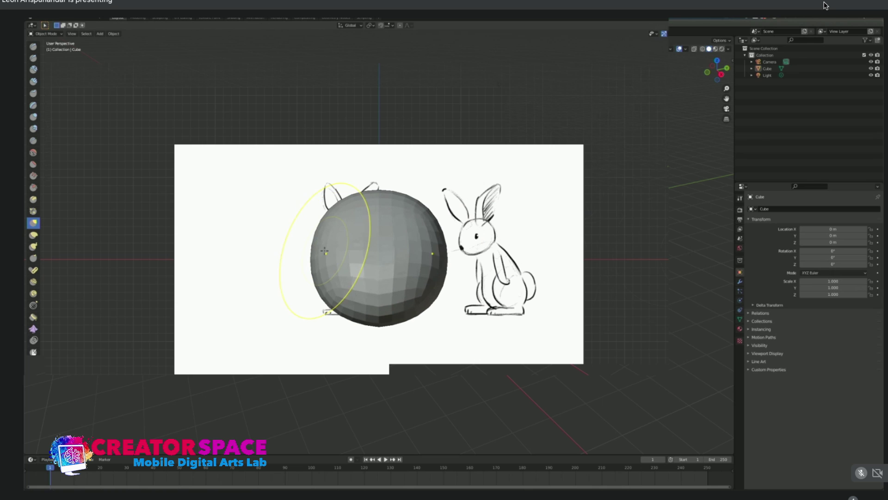
pyautogui.moveTo(443, 266)
pyautogui.mouseDown()
pyautogui.moveTo(460, 271)
pyautogui.moveTo(466, 282)
pyautogui.moveTo(456, 286)
pyautogui.mouseUp()
pyautogui.hotkey('ctrl', 'z')
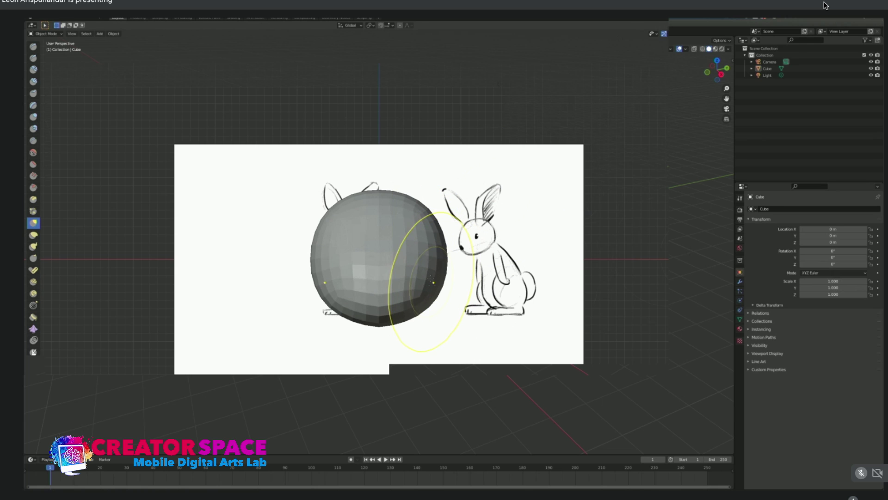
# In front view, push the upper and lower sides of the body inward with symmetrical Grab strokes to form an egg shape.
pyautogui.moveTo(410, 247); pyautogui.dragTo(407, 292, button='middle')
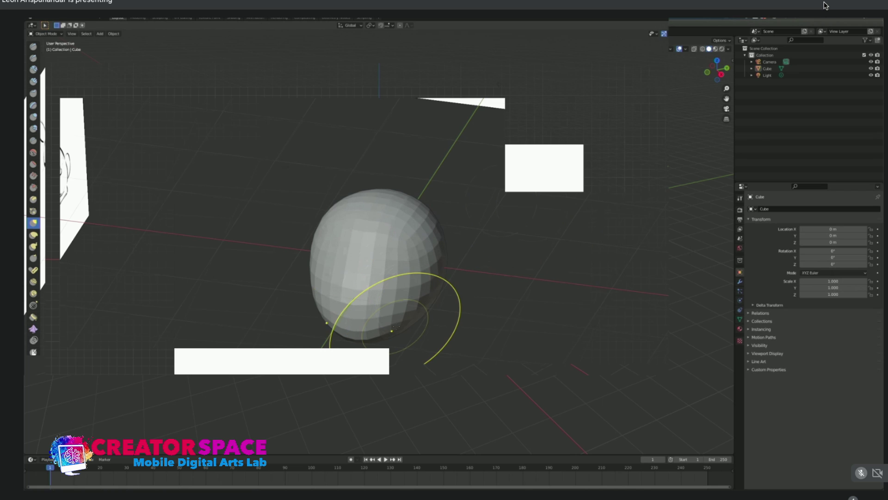
pyautogui.press('KP_1')
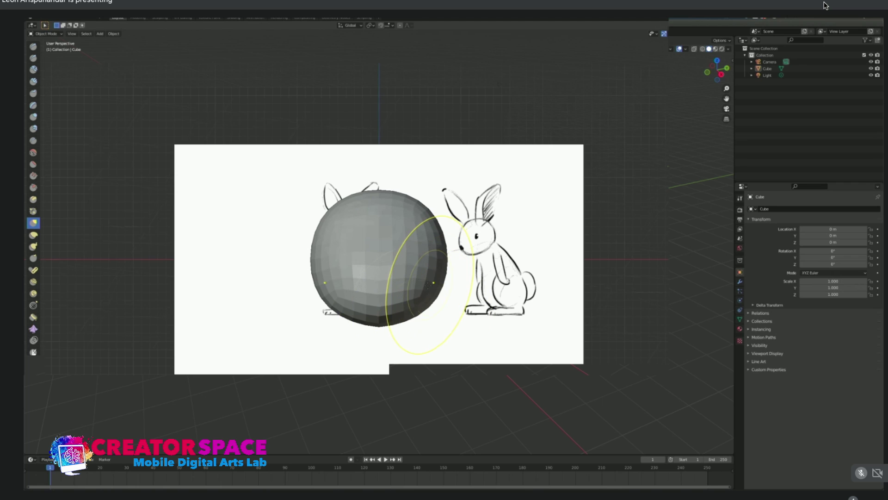
pyautogui.moveTo(426, 301); pyautogui.dragTo(423, 297)
pyautogui.moveTo(432, 216); pyautogui.dragTo(422, 227)
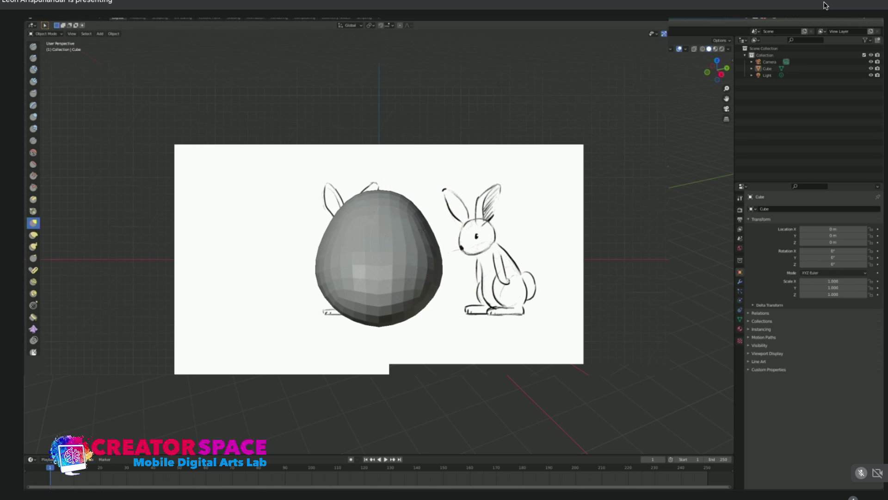
# Compare the body with the front bunny sketch by toggling X-ray, and examine its form from an angle.
pyautogui.hotkey('alt', 'z')
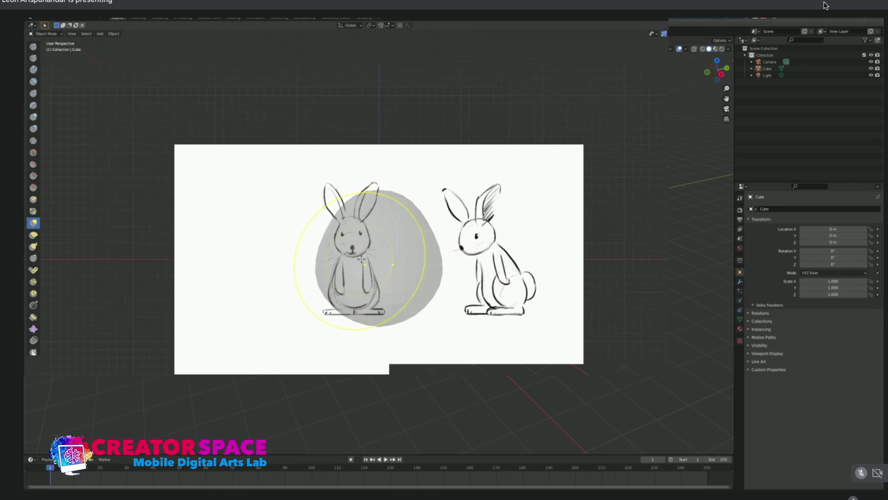
pyautogui.hotkey('alt', 'z')
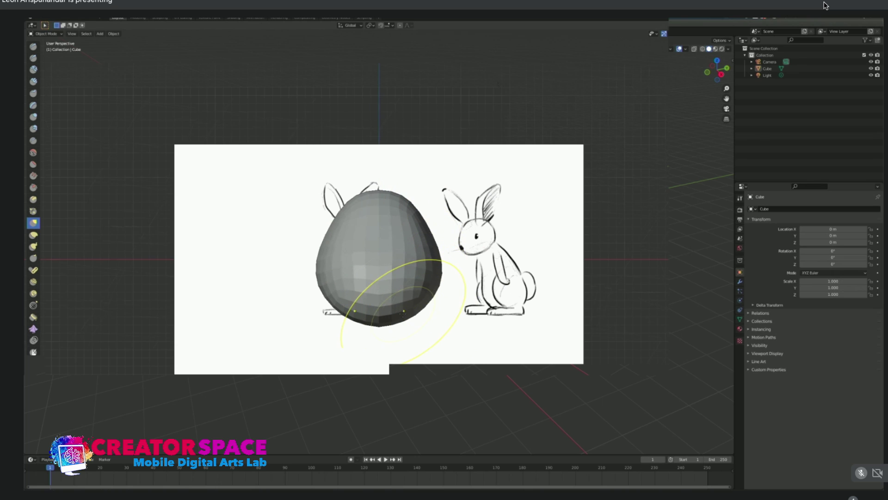
pyautogui.hotkey('alt', 'z')
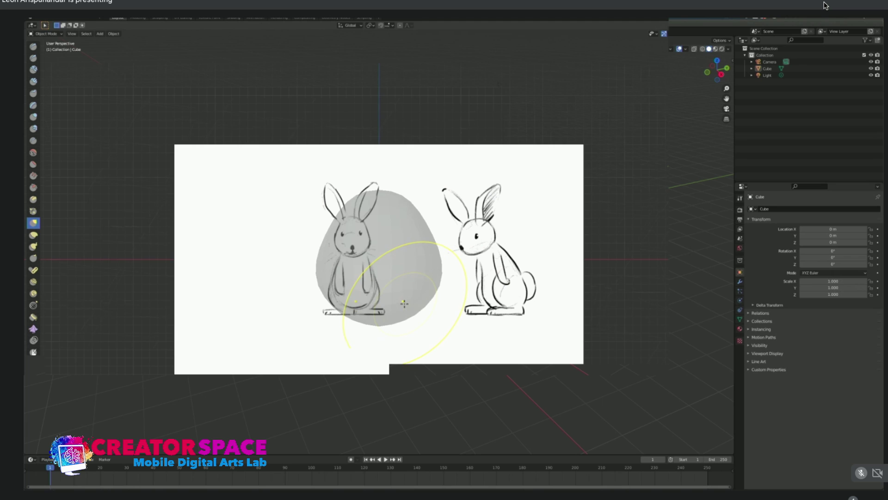
pyautogui.hotkey('alt', 'z')
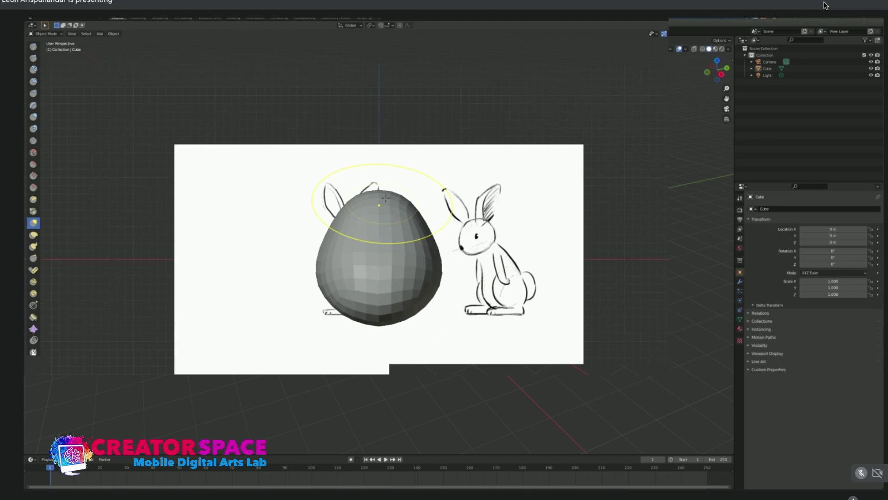
pyautogui.hotkey('alt', 'z')
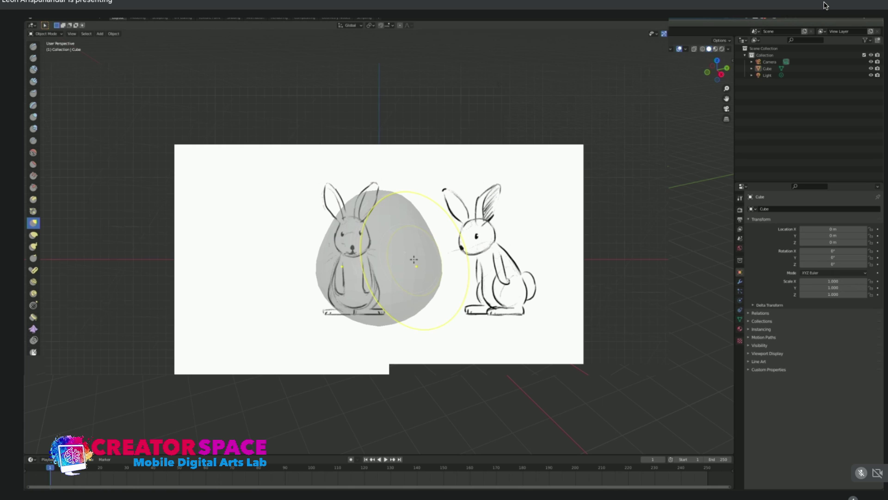
pyautogui.hotkey('alt', 'z')
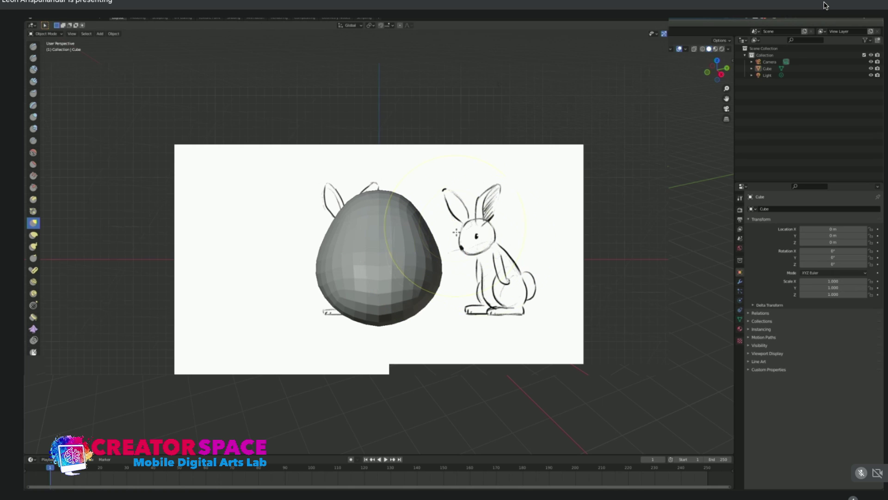
pyautogui.moveTo(460, 245)
pyautogui.mouseDown(button='middle')
pyautogui.moveTo(396, 264)
pyautogui.moveTo(515, 315)
pyautogui.moveTo(471, 302)
pyautogui.mouseUp(button='middle')
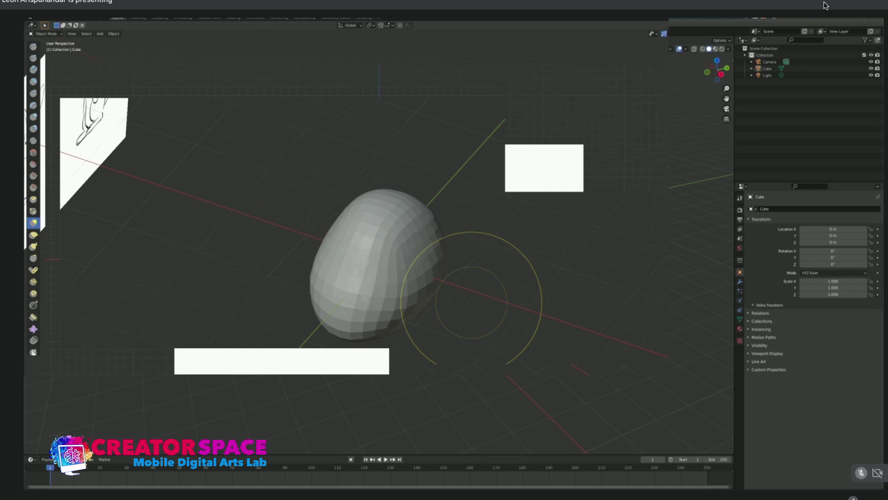
# Examine the sculpted body alongside the front and side bunny sketches from near and far.
pyautogui.scroll(-3, 478, 291)
pyautogui.scroll(2, 492, 301)
pyautogui.scroll(-2, 492, 302)
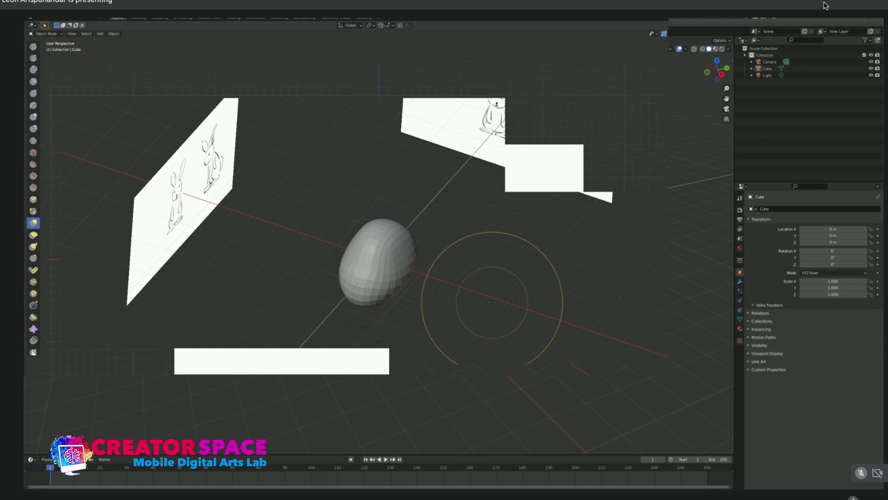
pyautogui.scroll(-3, 492, 302)
pyautogui.scroll(-2, 492, 303)
pyautogui.scroll(4, 492, 303)
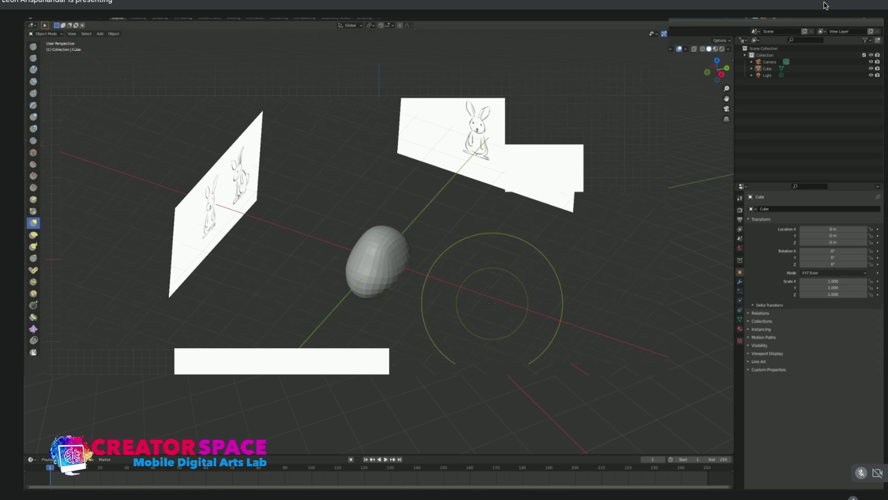
pyautogui.scroll(3, 492, 303)
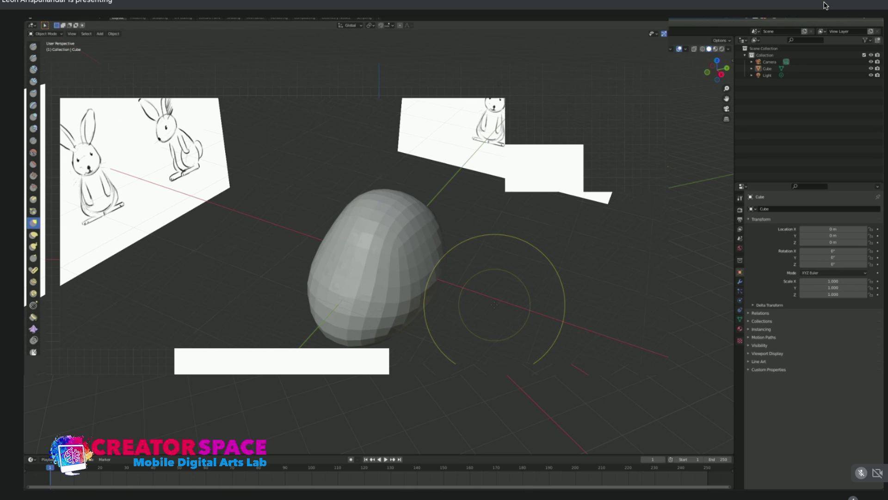
pyautogui.scroll(-3, 494, 304)
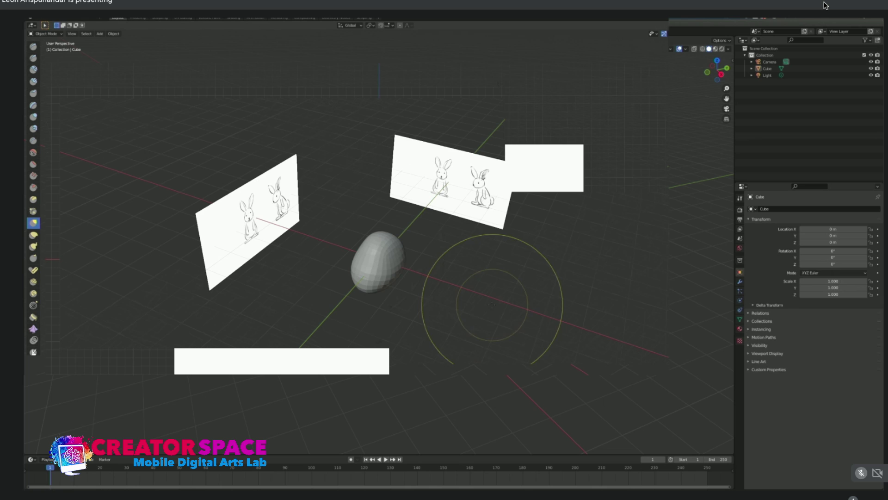
pyautogui.scroll(4, 492, 304)
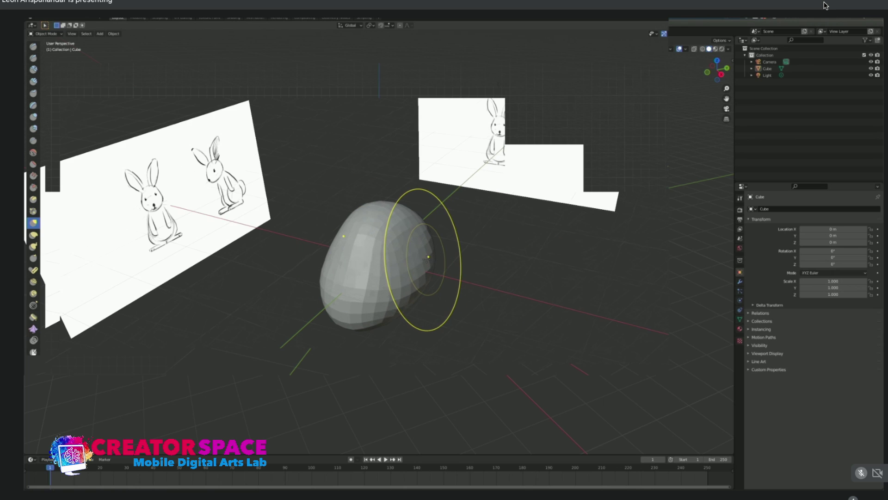
pyautogui.scroll(3, 427, 260)
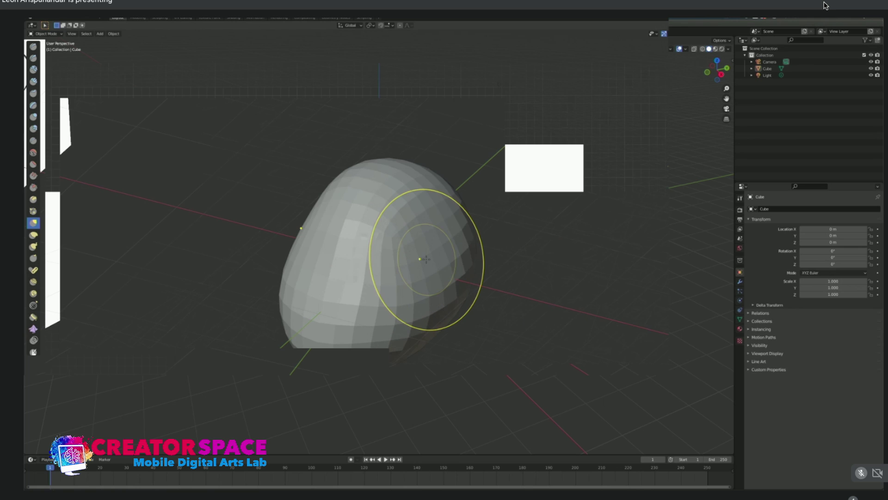
# Try a small Grab stroke on the side of the body and undo it.
pyautogui.moveTo(436, 251); pyautogui.dragTo(446, 254)
pyautogui.moveTo(447, 254)
pyautogui.mouseDown(button='middle')
pyautogui.moveTo(489, 253)
pyautogui.moveTo(521, 237)
pyautogui.moveTo(453, 283)
pyautogui.moveTo(403, 277)
pyautogui.mouseUp(button='middle')
pyautogui.moveTo(454, 297); pyautogui.dragTo(440, 296, button='middle')
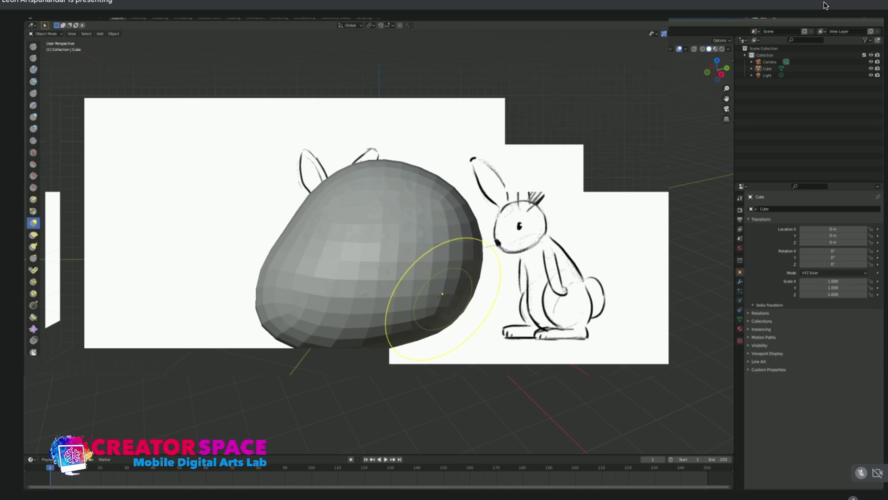
pyautogui.hotkey('ctrl', 'z')
# In front view, narrow the body's upper sides into a pear shape and compare it with the front sketch in X-ray.
pyautogui.moveTo(458, 277)
pyautogui.mouseDown(button='middle')
pyautogui.moveTo(468, 315)
pyautogui.moveTo(454, 257)
pyautogui.mouseUp(button='middle')
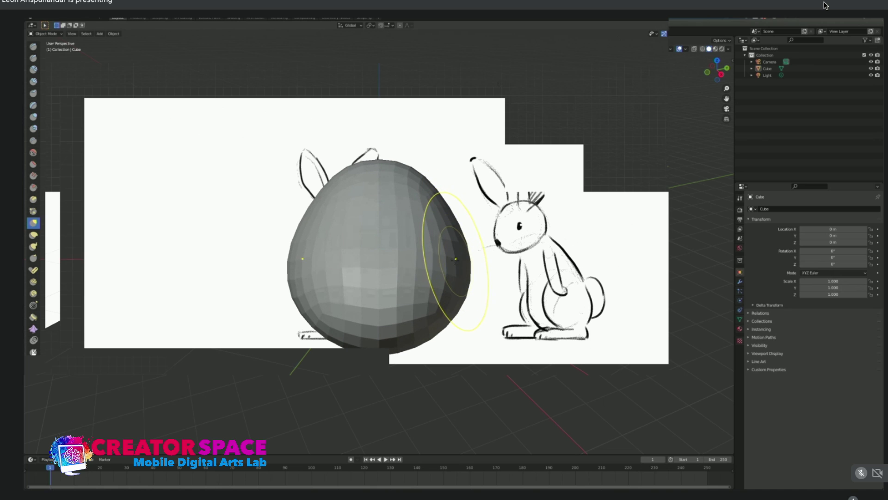
pyautogui.hotkey('alt', 'z')
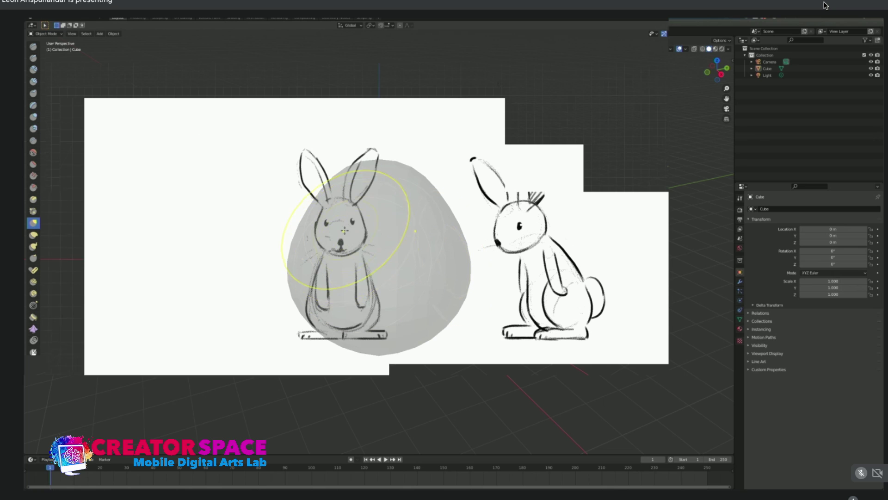
pyautogui.hotkey('alt', 'z')
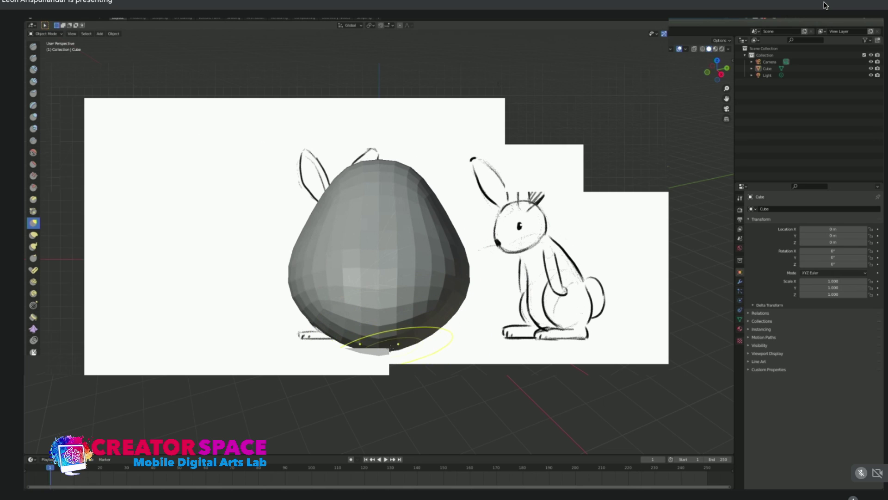
pyautogui.hotkey('alt', 'z')
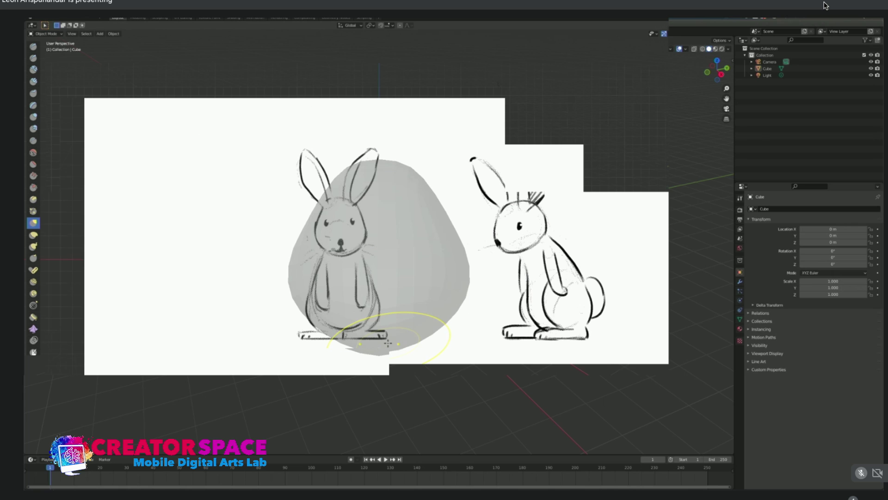
pyautogui.hotkey('alt', 'z')
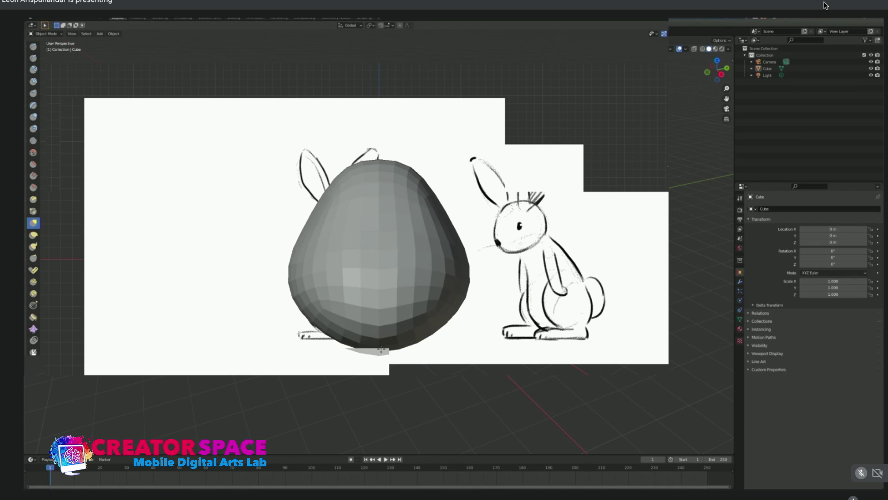
pyautogui.hotkey('alt', 'z')
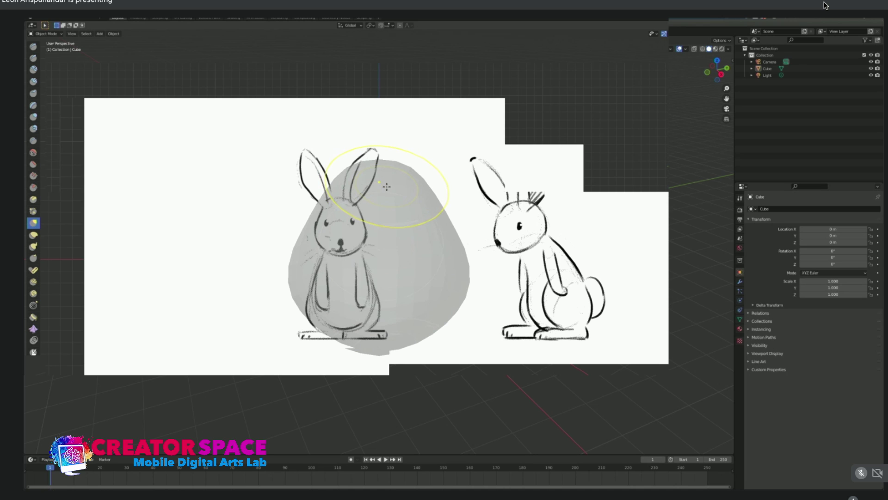
pyautogui.hotkey('alt', 'z')
# Switch the body to Object Mode and apply Shade Smooth to it.
pyautogui.moveTo(540, 248)
pyautogui.mouseDown(button='middle')
pyautogui.moveTo(486, 317)
pyautogui.moveTo(447, 319)
pyautogui.mouseUp(button='middle')
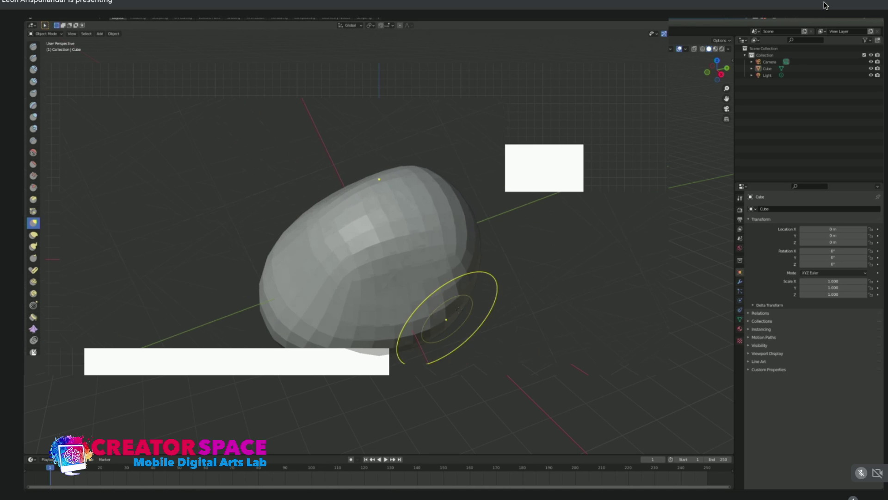
pyautogui.moveTo(535, 277)
pyautogui.mouseDown(button='middle')
pyautogui.moveTo(465, 366)
pyautogui.moveTo(468, 190)
pyautogui.moveTo(442, 292)
pyautogui.mouseUp(button='middle')
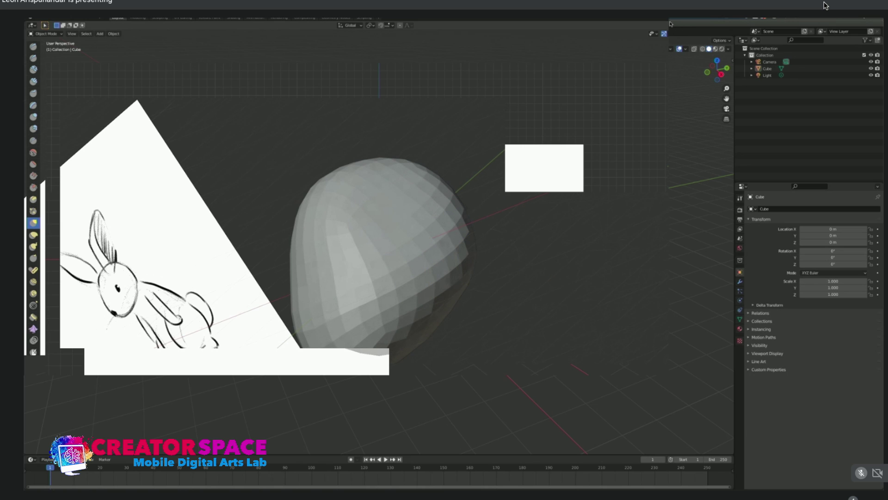
pyautogui.hotkey('ctrl', 'Tab')
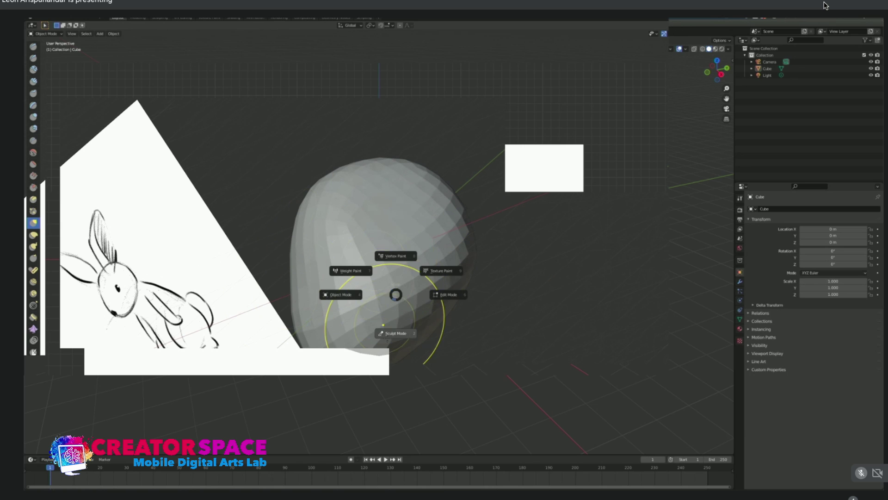
pyautogui.click(341, 295)
pyautogui.rightClick(369, 249)
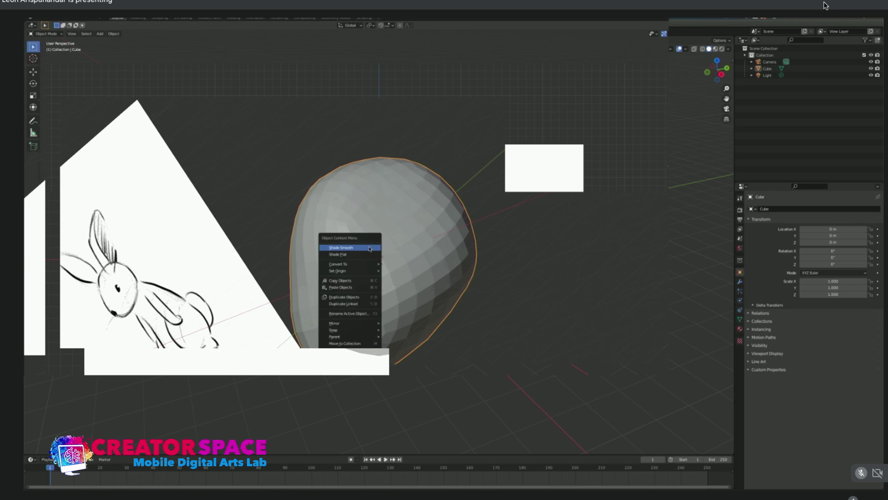
pyautogui.click(370, 249)
pyautogui.moveTo(393, 233); pyautogui.dragTo(465, 250, button='middle')
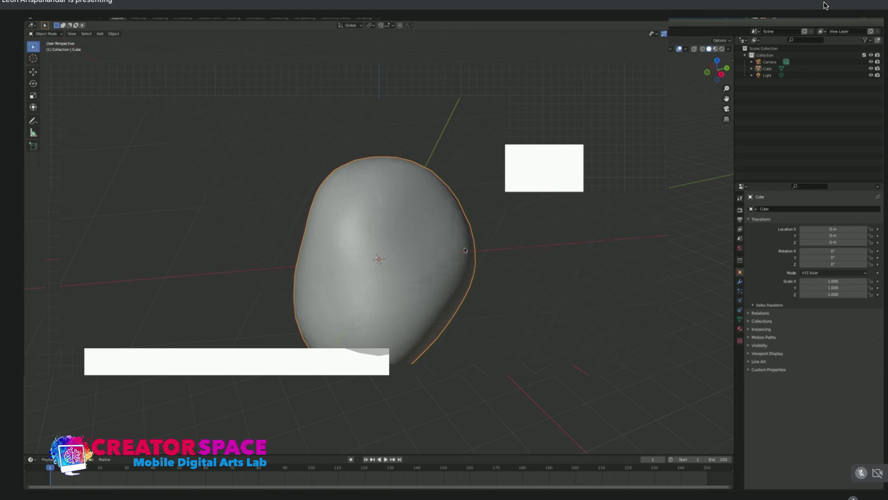
pyautogui.moveTo(363, 298)
pyautogui.mouseDown(button='middle')
pyautogui.moveTo(371, 307)
pyautogui.moveTo(419, 298)
pyautogui.moveTo(503, 162)
pyautogui.mouseUp(button='middle')
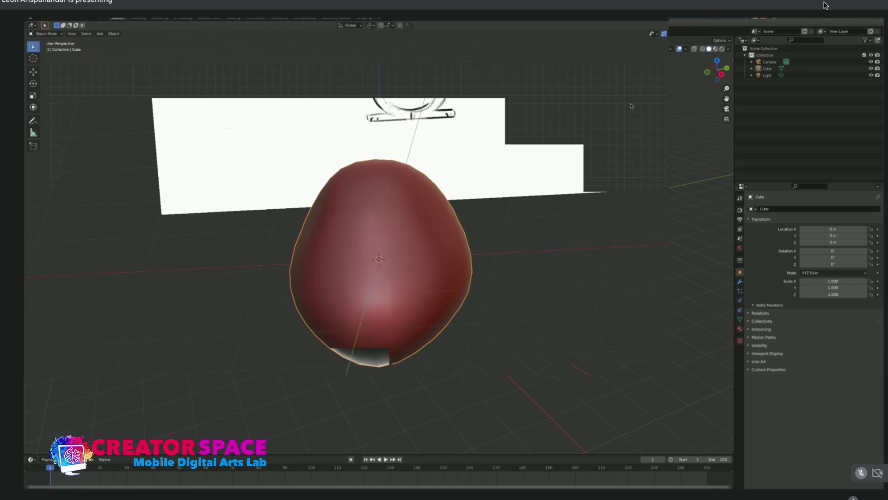
# Try a brown matcap on the body and set the viewport shading to the glossy red one.
pyautogui.click(631, 107)
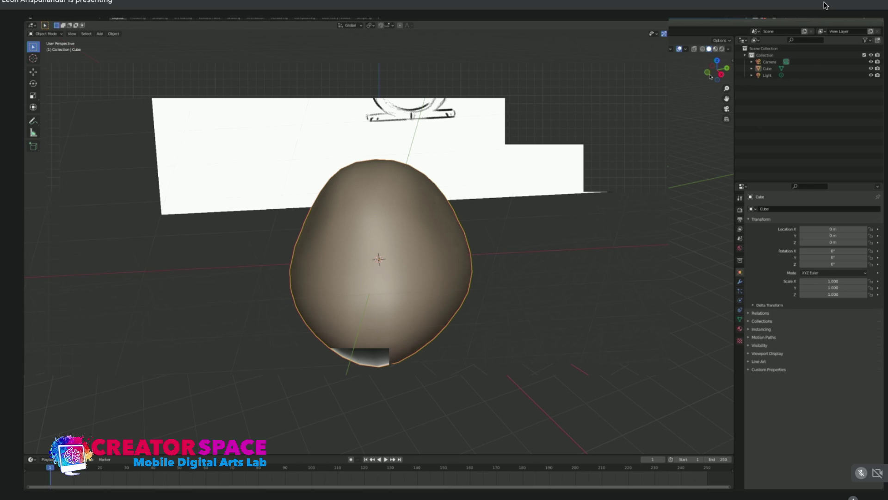
pyautogui.click(722, 35)
pyautogui.scroll(3, 523, 252)
pyautogui.moveTo(523, 255); pyautogui.dragTo(486, 259, button='middle')
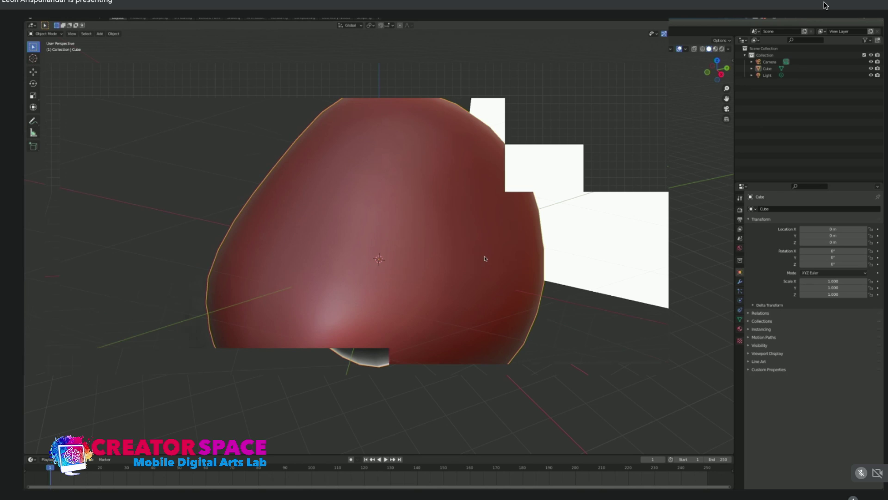
pyautogui.scroll(-5, 485, 258)
pyautogui.moveTo(409, 317)
pyautogui.mouseDown(button='middle')
pyautogui.moveTo(477, 298)
pyautogui.moveTo(471, 305)
pyautogui.moveTo(469, 295)
pyautogui.mouseUp(button='middle')
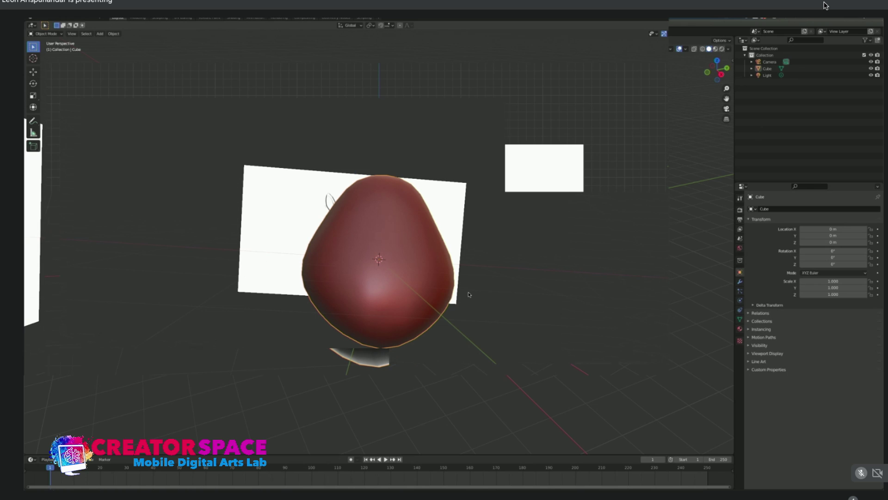
pyautogui.press('KP_1')
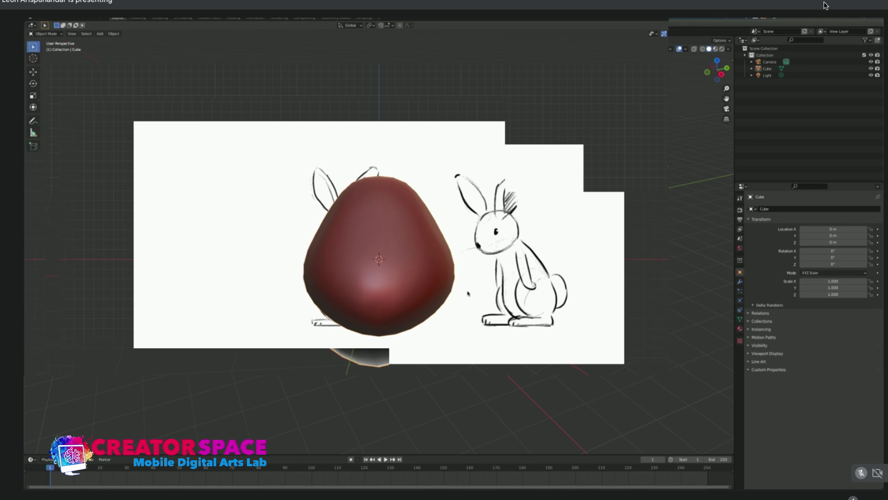
# Return the smooth-shaded body to Sculpt Mode.
pyautogui.moveTo(447, 239)
pyautogui.mouseDown(button='middle')
pyautogui.moveTo(351, 279)
pyautogui.moveTo(419, 333)
pyautogui.moveTo(413, 308)
pyautogui.moveTo(468, 291)
pyautogui.mouseUp(button='middle')
pyautogui.moveTo(411, 269)
pyautogui.mouseDown(button='middle')
pyautogui.moveTo(419, 311)
pyautogui.moveTo(426, 286)
pyautogui.mouseUp(button='middle')
pyautogui.hotkey('ctrl', 'Tab')
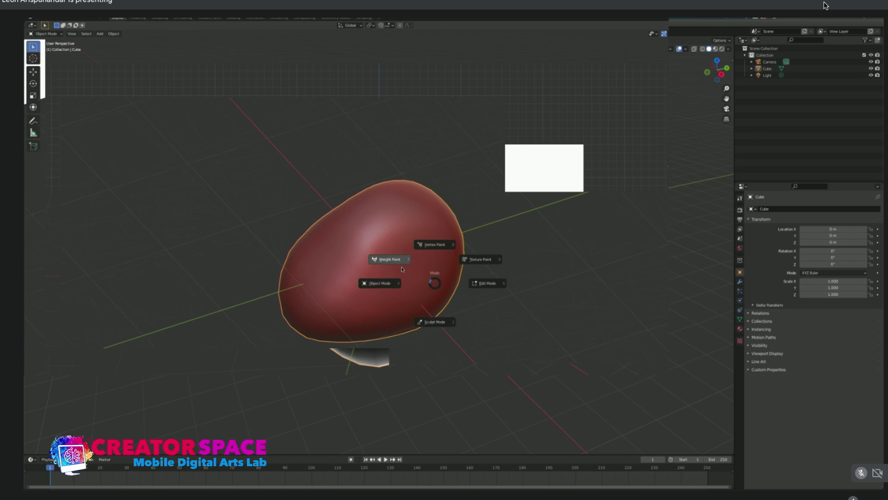
pyautogui.click(439, 323)
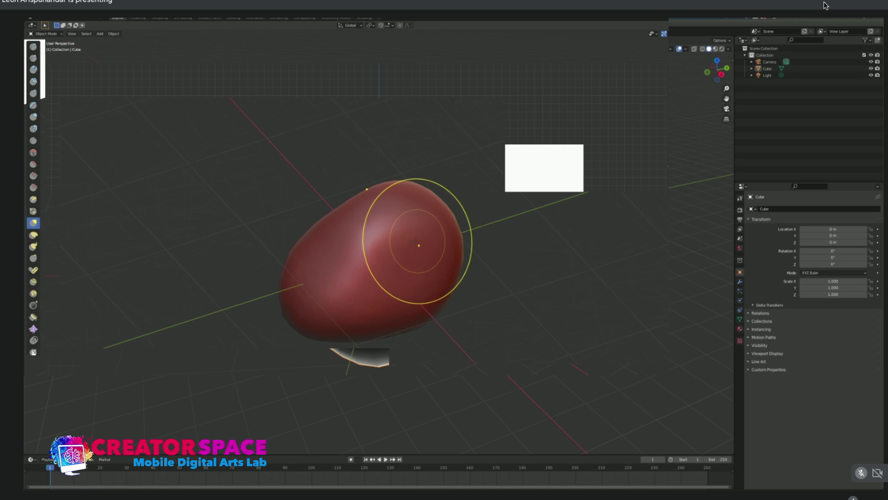
# Examine the body's form from several angles and compare it with the front bunny sketch in X-ray.
pyautogui.moveTo(456, 234)
pyautogui.mouseDown(button='middle')
pyautogui.moveTo(397, 314)
pyautogui.moveTo(588, 305)
pyautogui.mouseUp(button='middle')
pyautogui.moveTo(452, 289)
pyautogui.mouseDown(button='middle')
pyautogui.moveTo(401, 214)
pyautogui.moveTo(446, 188)
pyautogui.moveTo(371, 302)
pyautogui.moveTo(444, 240)
pyautogui.moveTo(500, 153)
pyautogui.moveTo(440, 241)
pyautogui.mouseUp(button='middle')
pyautogui.moveTo(391, 335)
pyautogui.mouseDown(button='middle')
pyautogui.moveTo(370, 354)
pyautogui.moveTo(515, 225)
pyautogui.moveTo(319, 250)
pyautogui.moveTo(367, 297)
pyautogui.mouseUp(button='middle')
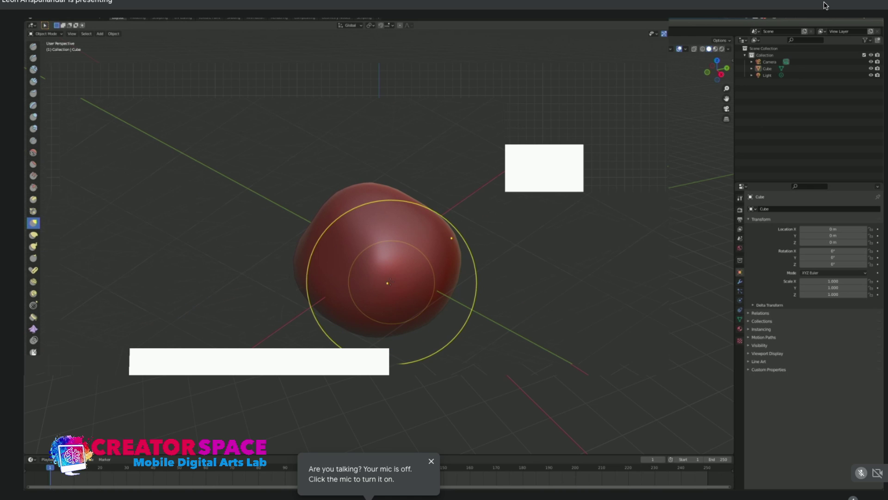
pyautogui.moveTo(398, 274); pyautogui.dragTo(515, 211, button='middle')
pyautogui.moveTo(366, 240); pyautogui.dragTo(470, 257, button='middle')
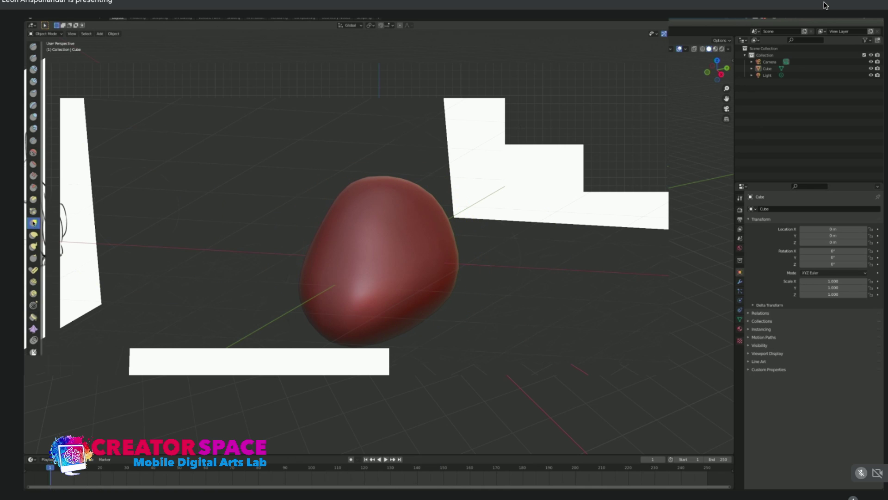
pyautogui.moveTo(466, 301)
pyautogui.mouseDown(button='middle')
pyautogui.moveTo(539, 243)
pyautogui.moveTo(491, 289)
pyautogui.mouseUp(button='middle')
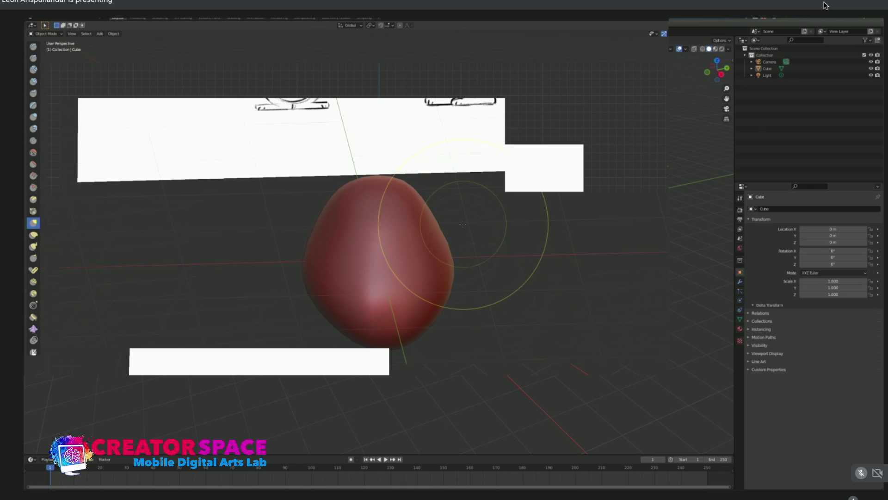
pyautogui.moveTo(463, 225); pyautogui.dragTo(479, 205, button='middle')
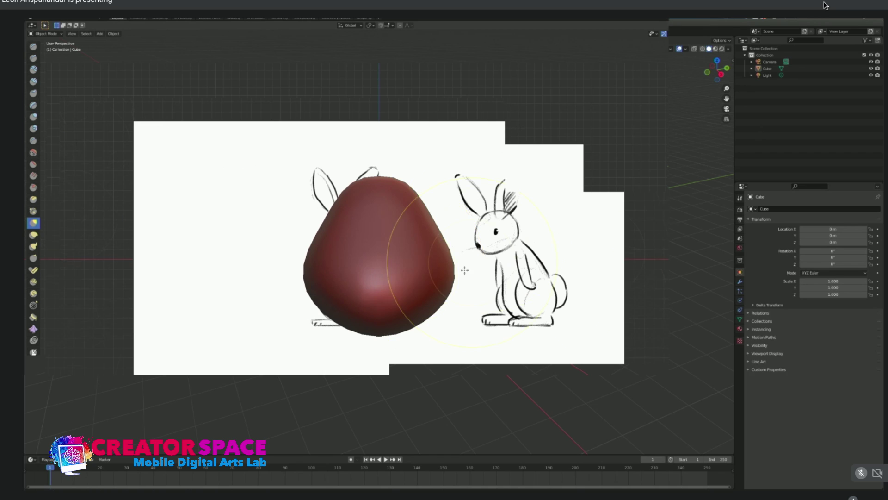
pyautogui.moveTo(426, 274)
pyautogui.mouseDown(button='middle')
pyautogui.moveTo(415, 273)
pyautogui.moveTo(422, 281)
pyautogui.mouseUp(button='middle')
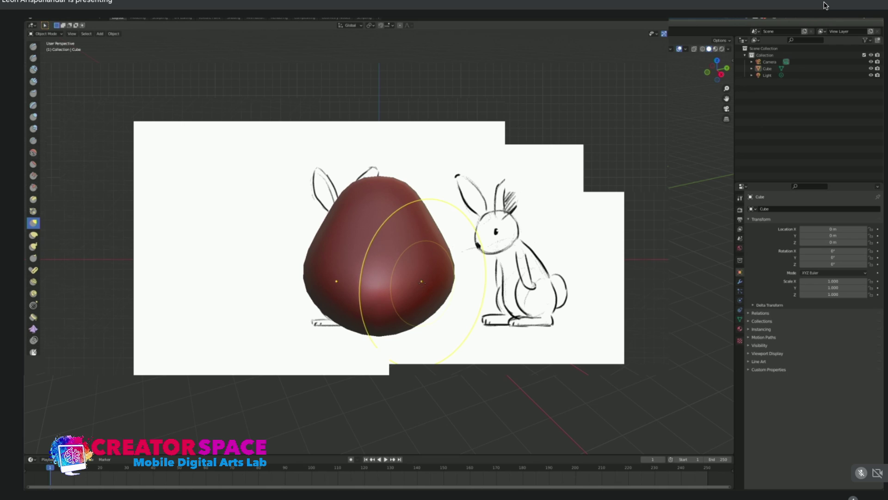
pyautogui.hotkey('alt', 'z')
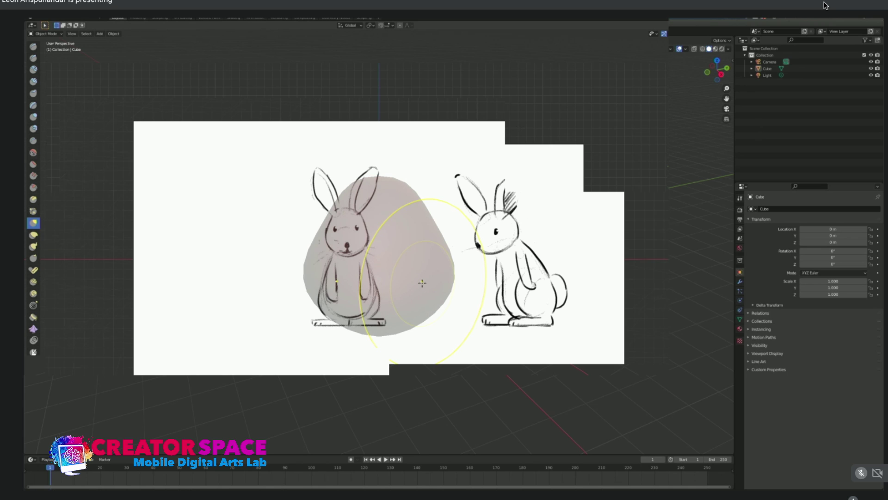
pyautogui.hotkey('alt', 'z')
# Switch the sculpted body to Object Mode and add a mesh cube at the 3D cursor.
pyautogui.scroll(-3, 419, 277)
pyautogui.scroll(1, 416, 270)
pyautogui.scroll(1, 417, 271)
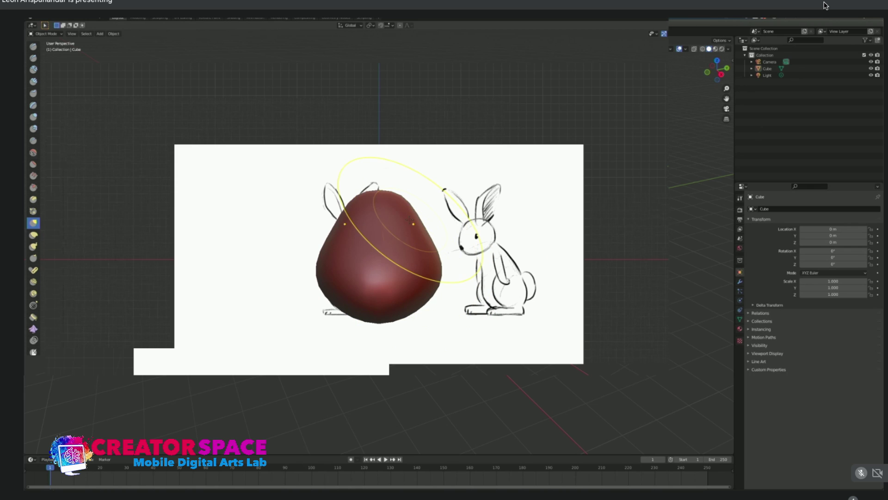
pyautogui.hotkey('ctrl', 'Tab')
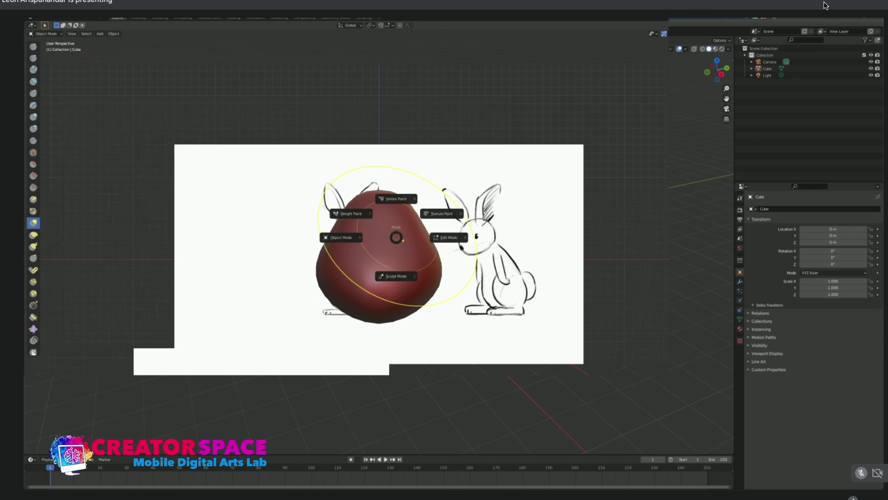
pyautogui.click(340, 238)
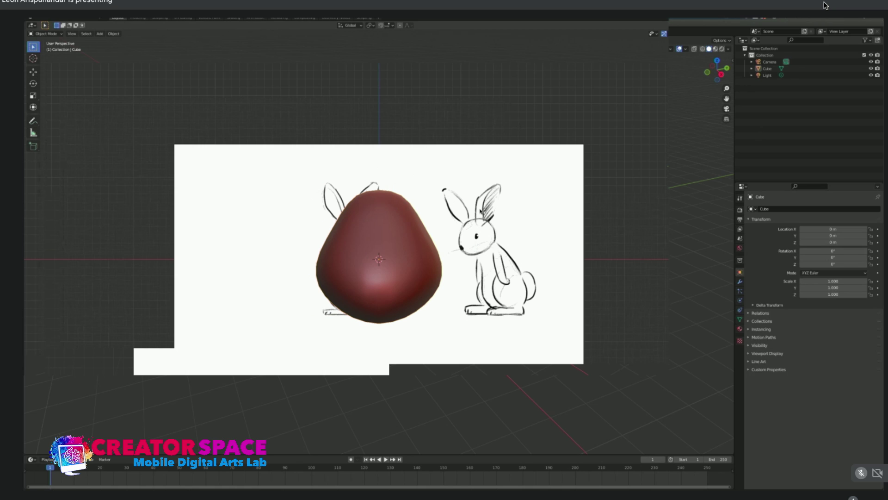
pyautogui.hotkey('shift', 'a')
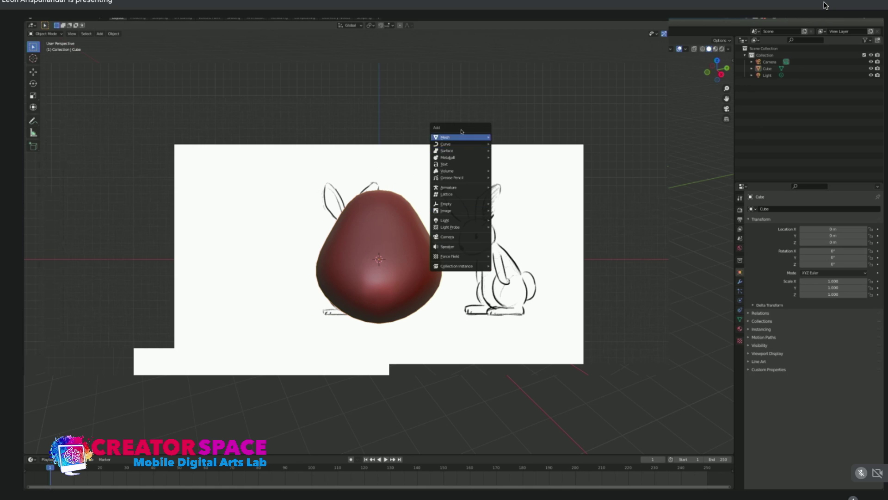
pyautogui.click(493, 154)
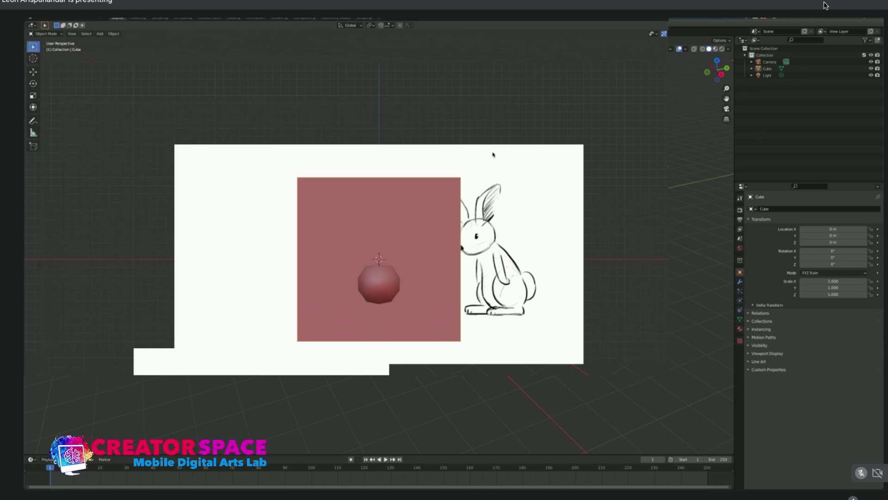
# Scale the new cube down to about half size and place it above and slightly right of the body.
pyautogui.press('g')
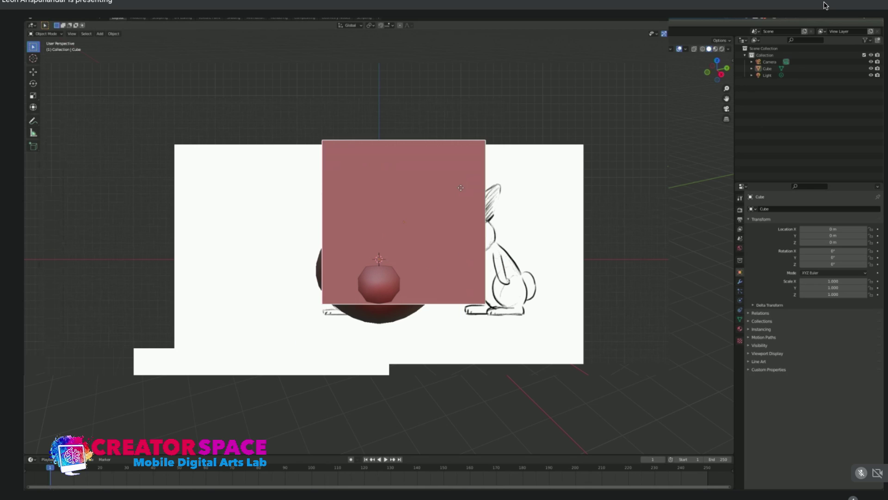
pyautogui.click(468, 110)
pyautogui.press('s')
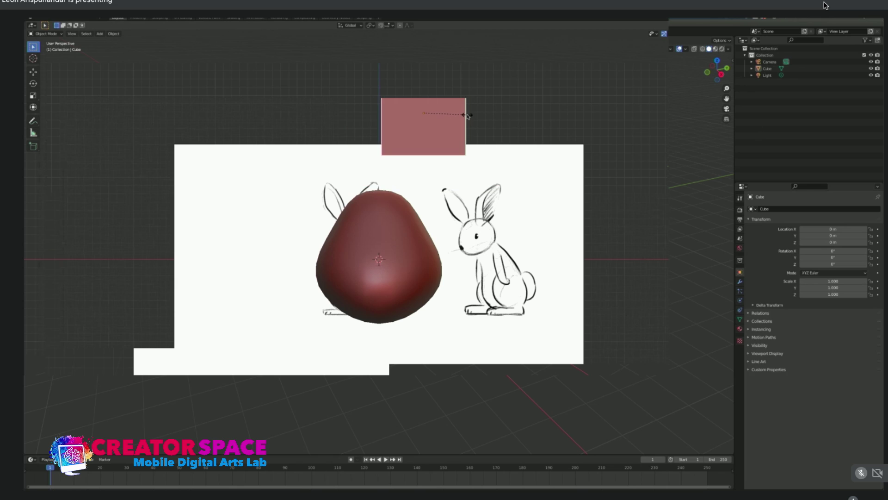
pyautogui.click(467, 116)
pyautogui.scroll(-1, 471, 117)
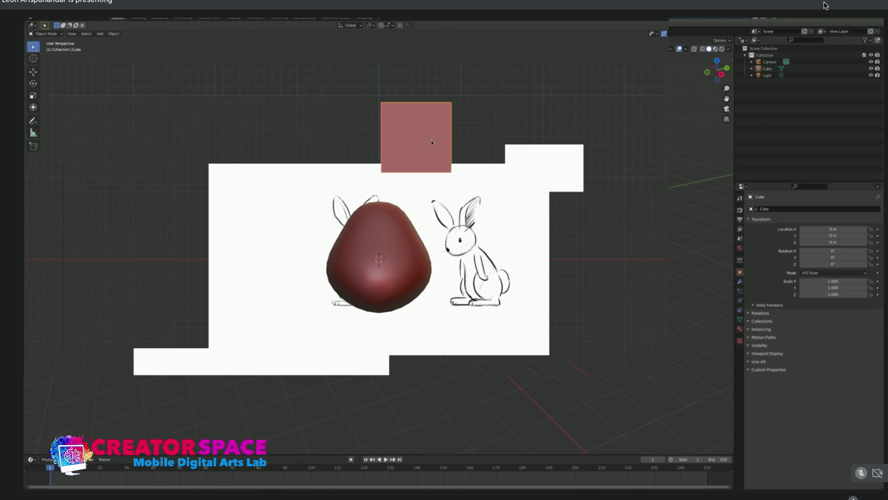
pyautogui.moveTo(430, 139); pyautogui.dragTo(440, 162)
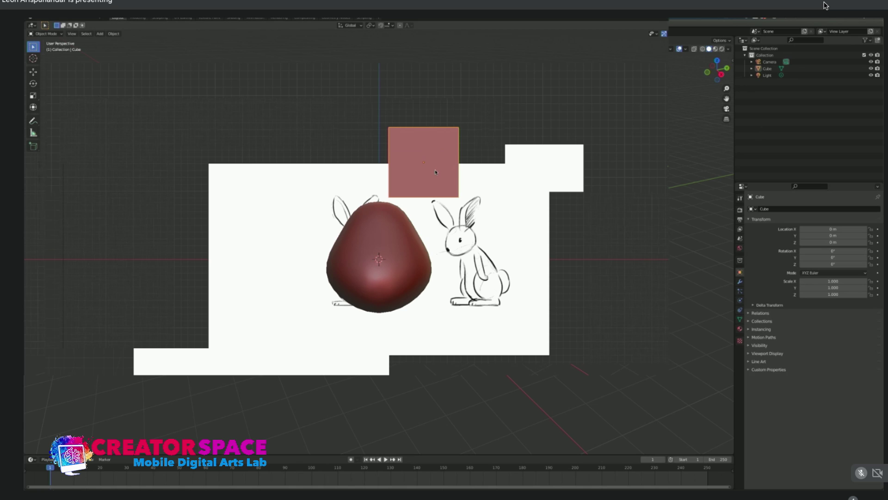
# Stretch the cube along Z to about twice its height and thicken it along Y in the top view.
pyautogui.press('s')
pyautogui.press('z')
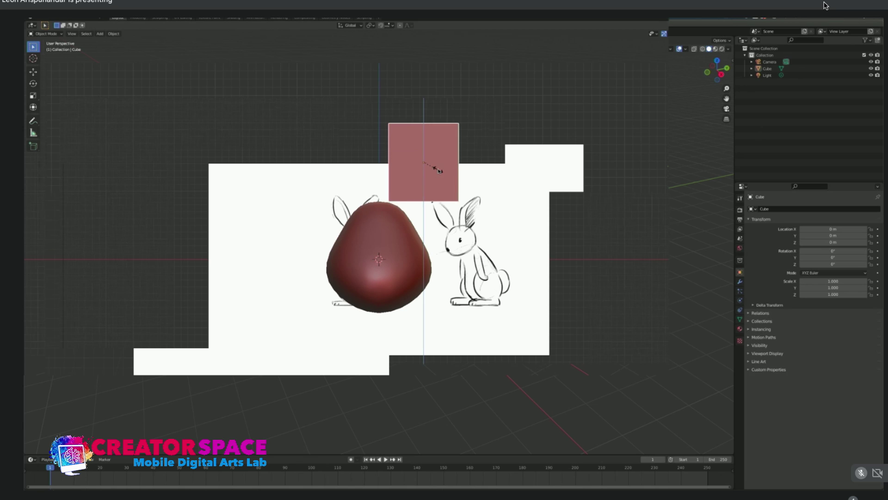
pyautogui.click(455, 161)
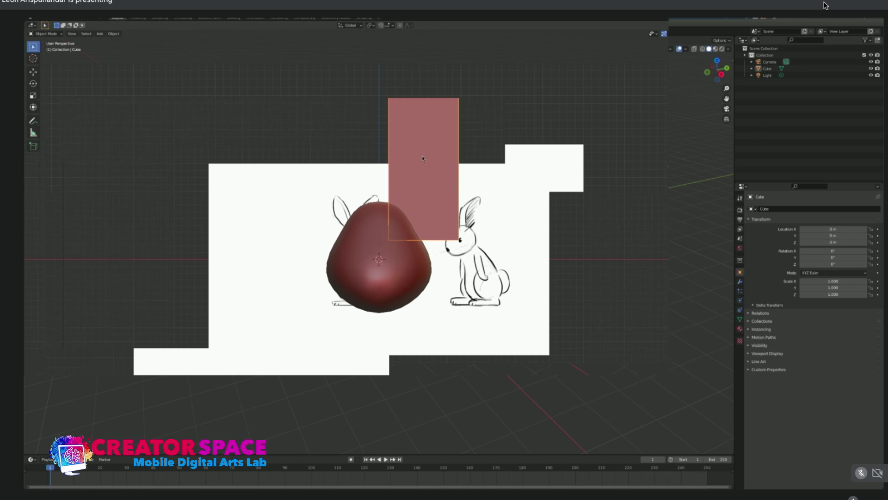
pyautogui.press('KP_7')
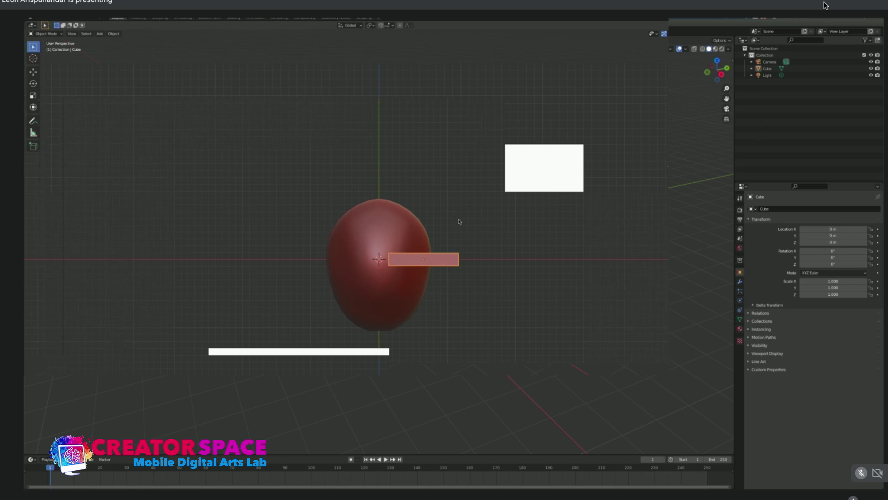
pyautogui.press('s')
pyautogui.press('y')
pyautogui.click(485, 215)
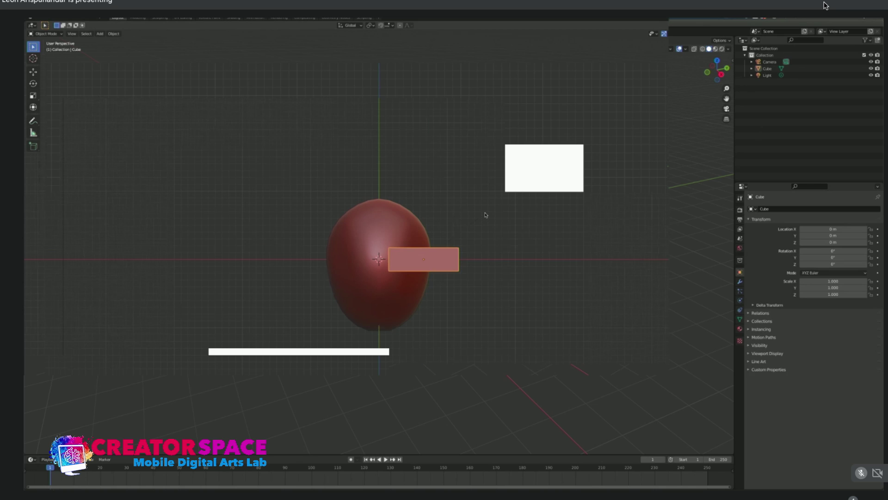
# Narrow the tall block along X in the front view to roughly ear width.
pyautogui.press('KP_1')
pyautogui.press('s')
pyautogui.press('x')
pyautogui.click(435, 174)
# Try tilting the tall block outward to the right, and undo the rotation.
pyautogui.press('r')
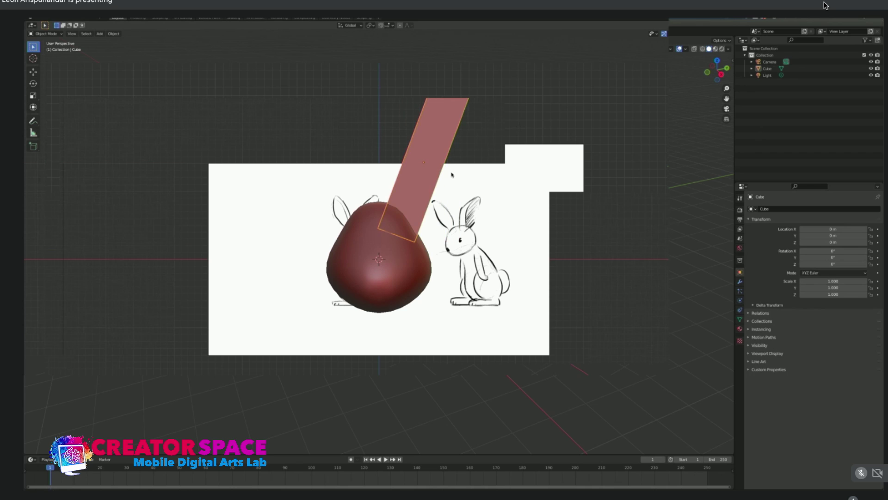
pyautogui.click(455, 154)
pyautogui.press('s')
pyautogui.hotkey('ctrl', 'z')
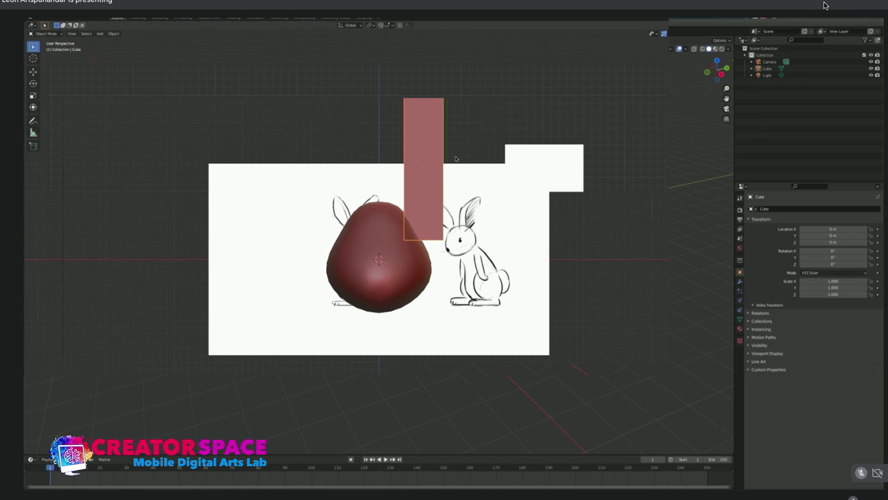
# Tilt the tall block outward to the right and fit it, slightly smaller, against the body's upper-right side.
pyautogui.press('r')
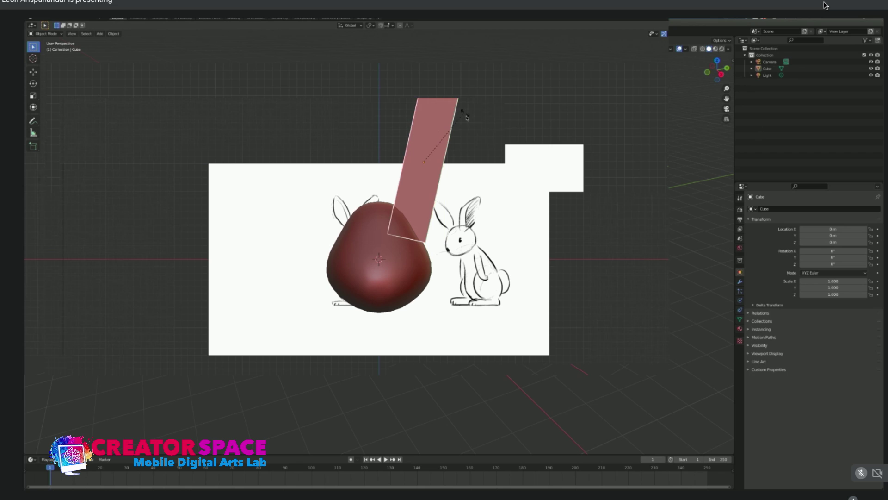
pyautogui.click(470, 123)
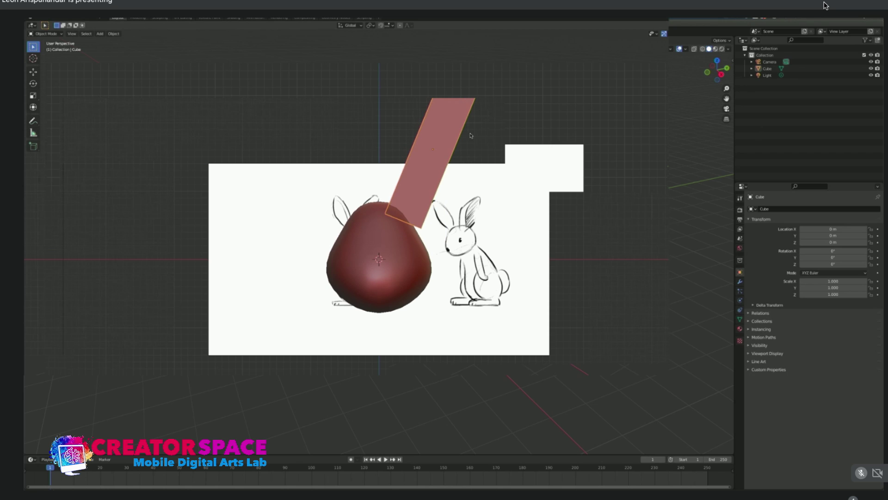
pyautogui.click(450, 146)
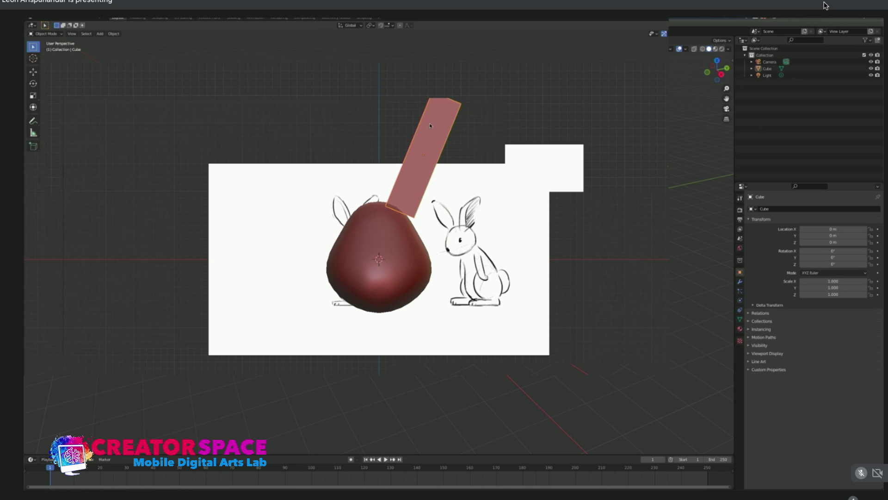
# Enter Edit Mode on the tilted block, subdivide it with two cuts and deselect its geometry.
pyautogui.press('Tab')
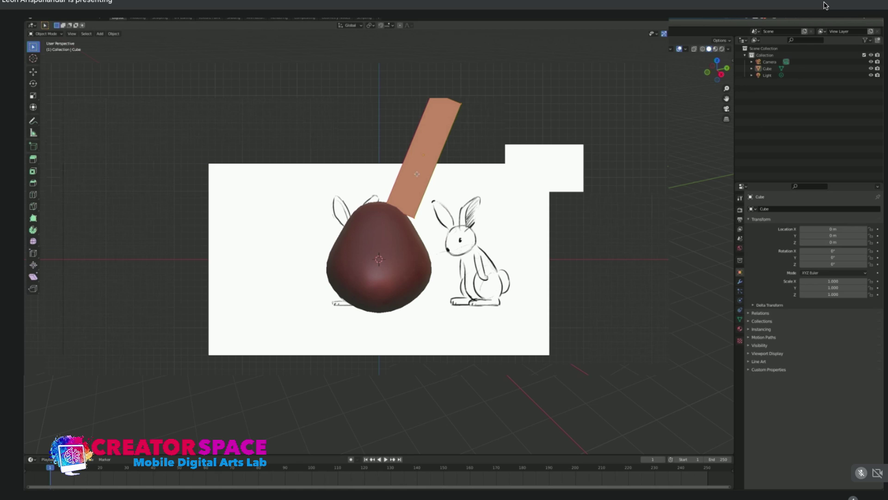
pyautogui.rightClick(428, 136)
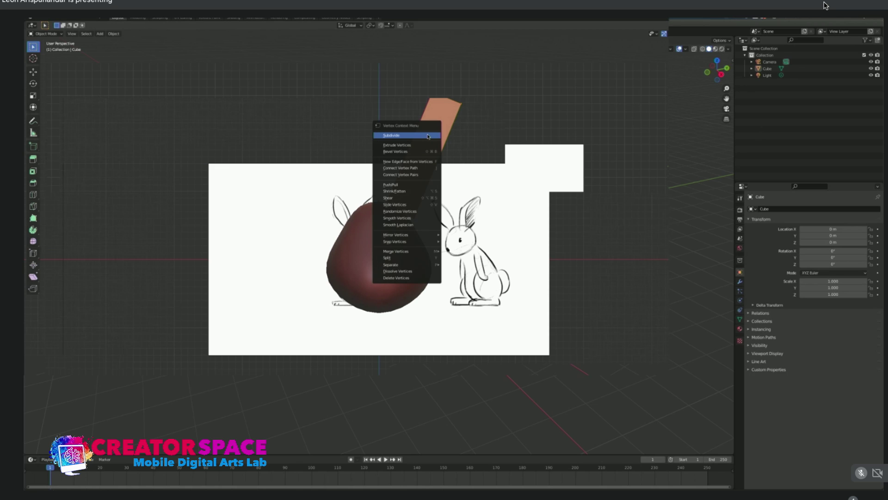
pyautogui.click(428, 136)
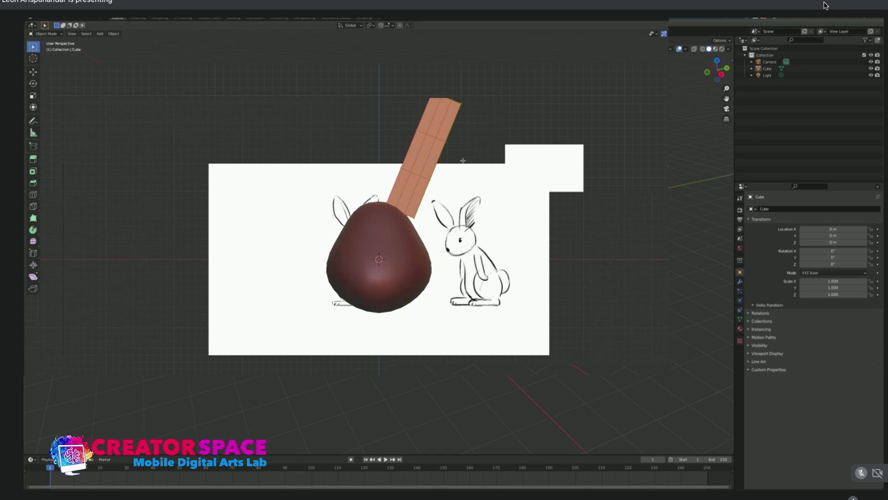
pyautogui.press('Tab')
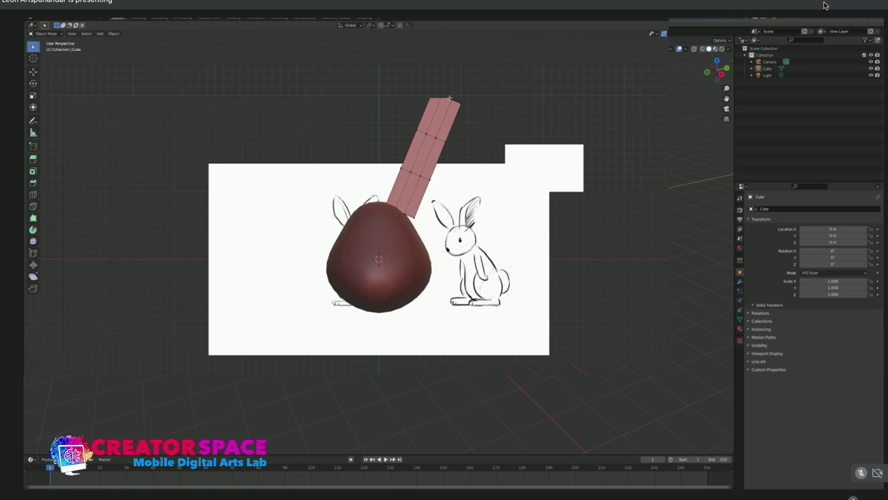
# Turn on X-ray and reposition selected vertices at the ear block's base.
pyautogui.hotkey('alt', 'z')
pyautogui.moveTo(441, 89); pyautogui.dragTo(457, 114)
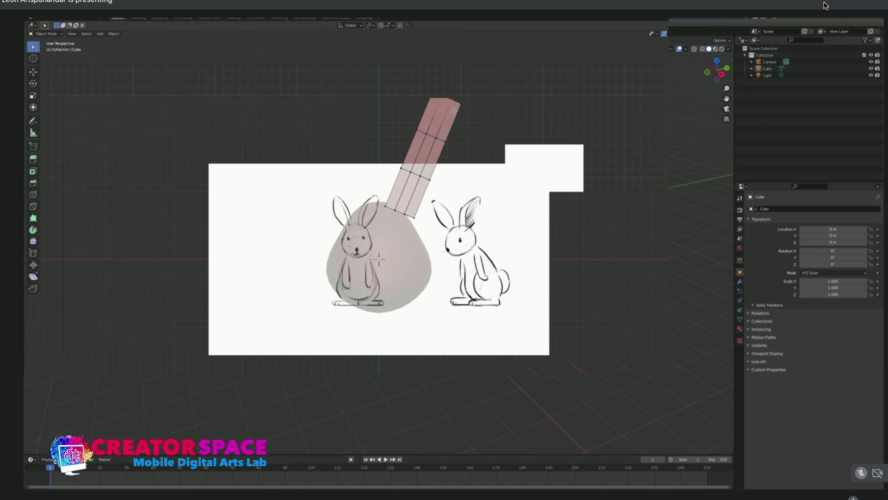
pyautogui.press('x')
pyautogui.click(457, 101)
pyautogui.hotkey('ctrl', 'z')
pyautogui.moveTo(398, 216); pyautogui.dragTo(413, 222)
pyautogui.press('g')
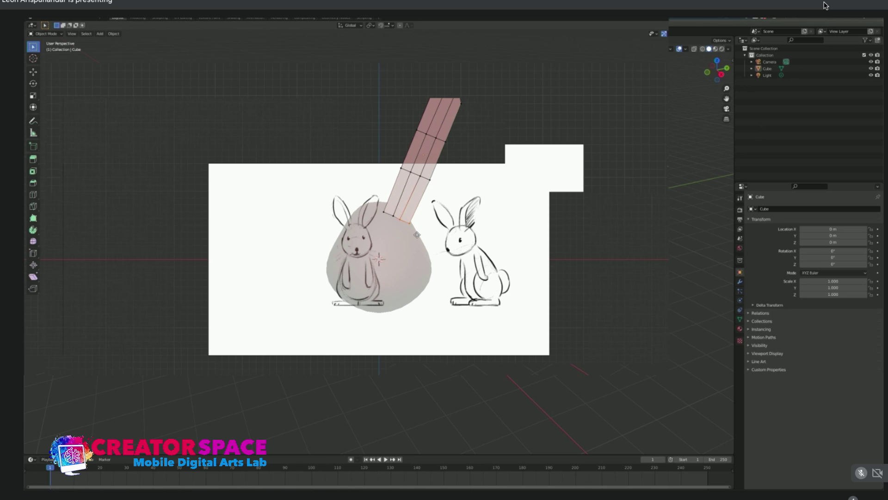
pyautogui.click(411, 227)
# Scale the ear's base vertices narrower and its middle vertex rows wider to form a leaf-like taper.
pyautogui.moveTo(379, 205); pyautogui.dragTo(429, 236)
pyautogui.press('s')
pyautogui.click(421, 232)
pyautogui.moveTo(388, 128); pyautogui.dragTo(457, 199)
pyautogui.press('s')
pyautogui.click(488, 186)
pyautogui.moveTo(382, 111); pyautogui.dragTo(464, 157)
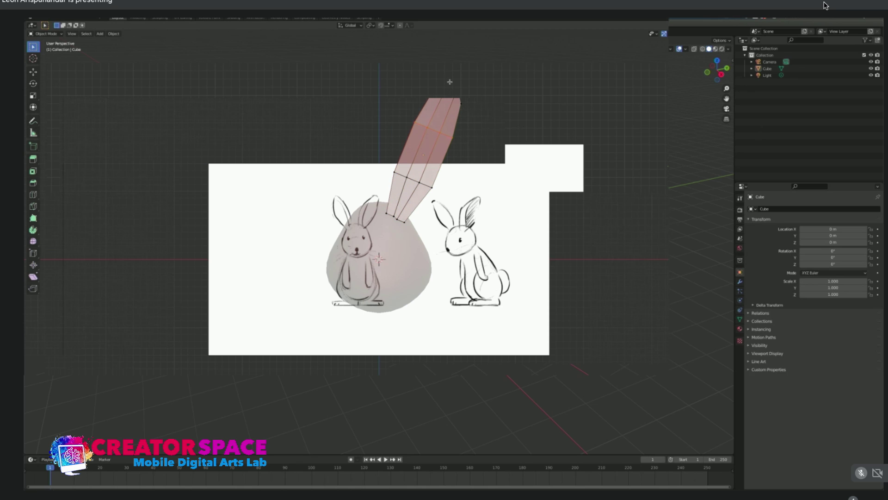
# Adjust the positions of individual vertices at the ear's tip and base.
pyautogui.click(436, 96)
pyautogui.press('g')
pyautogui.click(396, 216)
pyautogui.press('g')
pyautogui.click(398, 218)
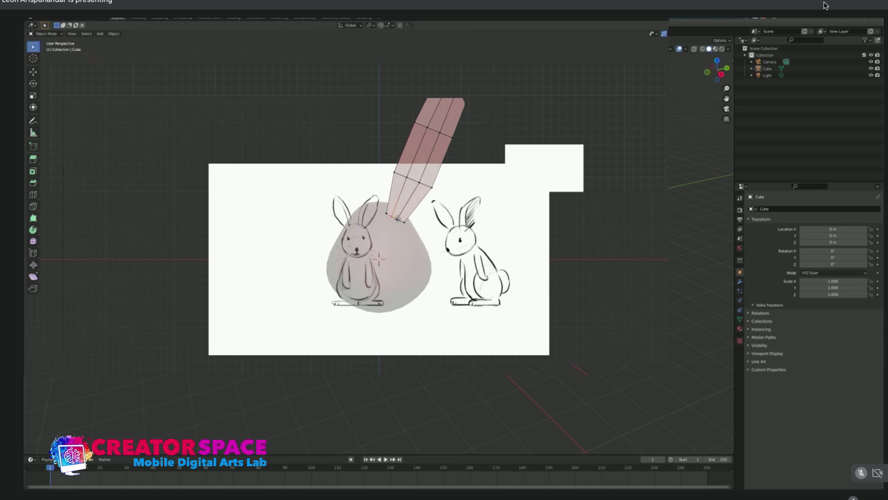
# Move the ear's upper edge loop closer to the tip and scale it narrower.
pyautogui.keyDown('alt'); pyautogui.click(440, 189); pyautogui.keyUp('alt')
pyautogui.keyDown('alt'); pyautogui.click(452, 142); pyautogui.keyUp('alt')
pyautogui.press('g')
pyautogui.click(461, 118)
pyautogui.press('s')
pyautogui.click(427, 170)
pyautogui.hotkey('alt', 'a')
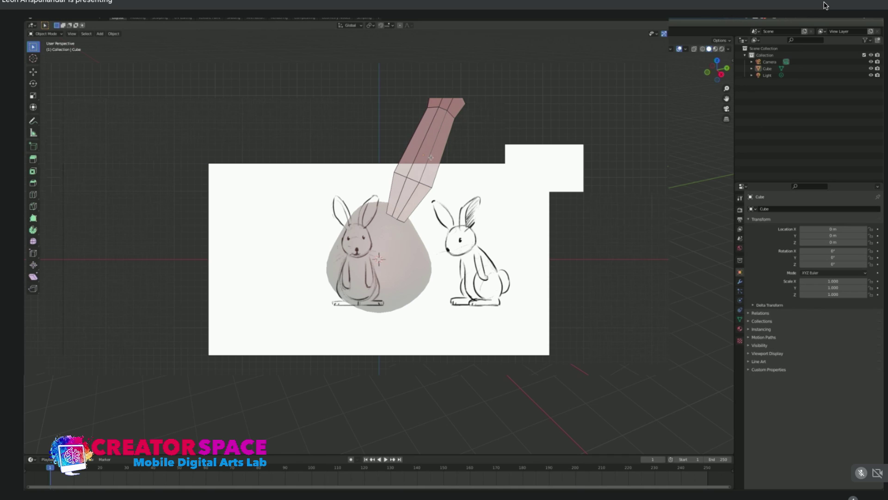
# Add a loop cut across the ear's long middle section and widen the new loop.
pyautogui.hotkey('ctrl', 'r')
pyautogui.click(431, 157)
pyautogui.click(447, 168)
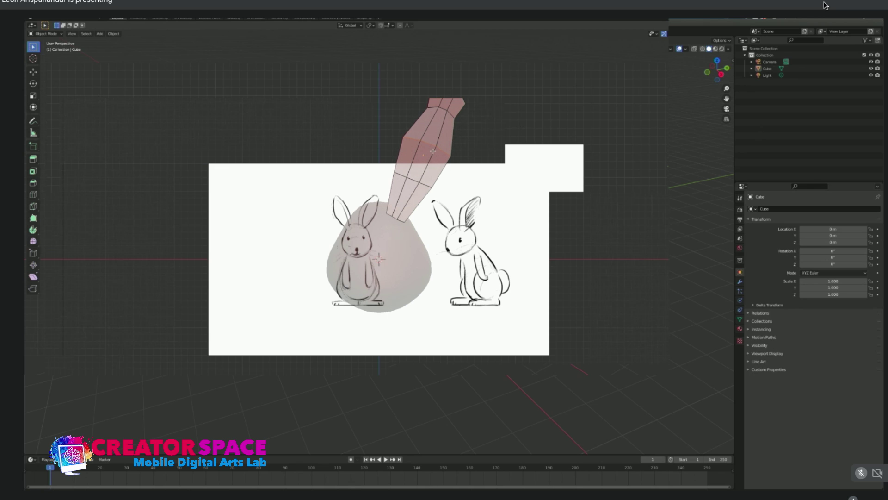
# Move the upper row's vertices outward in vertex selection mode to give the ear's tip a fuller outline.
pyautogui.press('1')
pyautogui.moveTo(420, 101); pyautogui.dragTo(460, 122)
pyautogui.click(431, 110)
pyautogui.press('g')
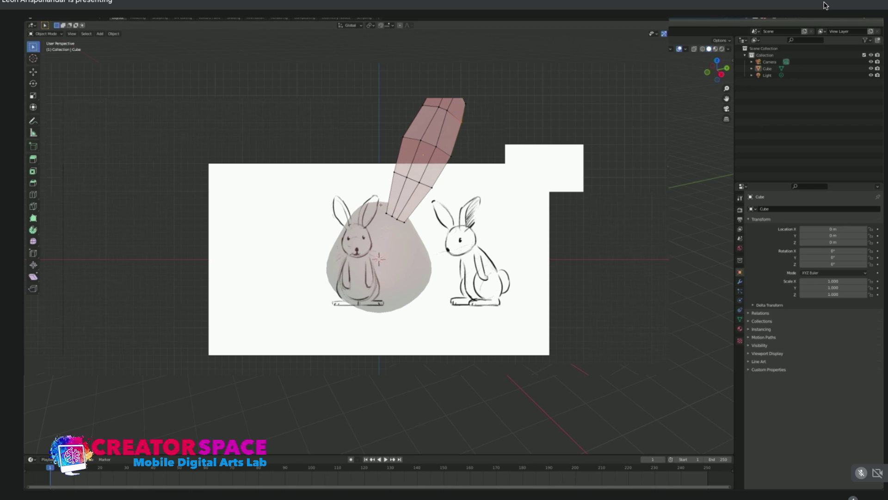
pyautogui.scroll(2, 431, 175)
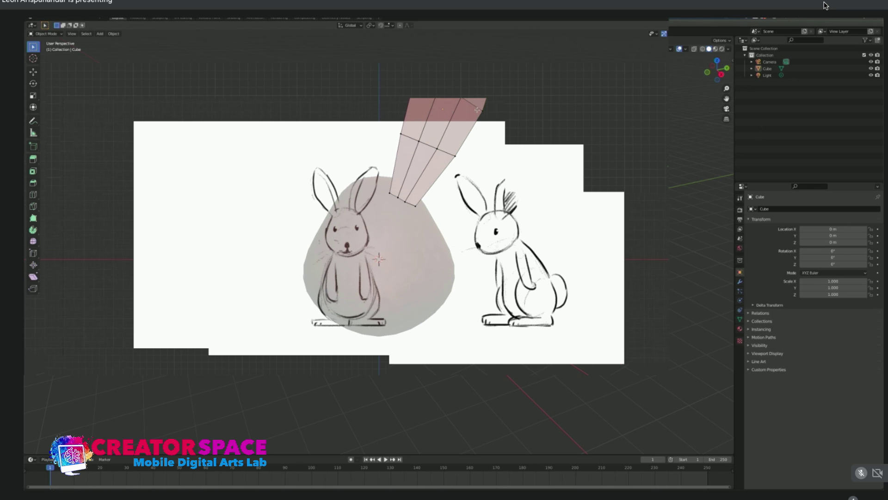
pyautogui.keyDown('shift'); pyautogui.moveTo(477, 109); pyautogui.dragTo(462, 169, button='middle'); pyautogui.keyUp('shift')
pyautogui.moveTo(443, 92); pyautogui.dragTo(473, 118)
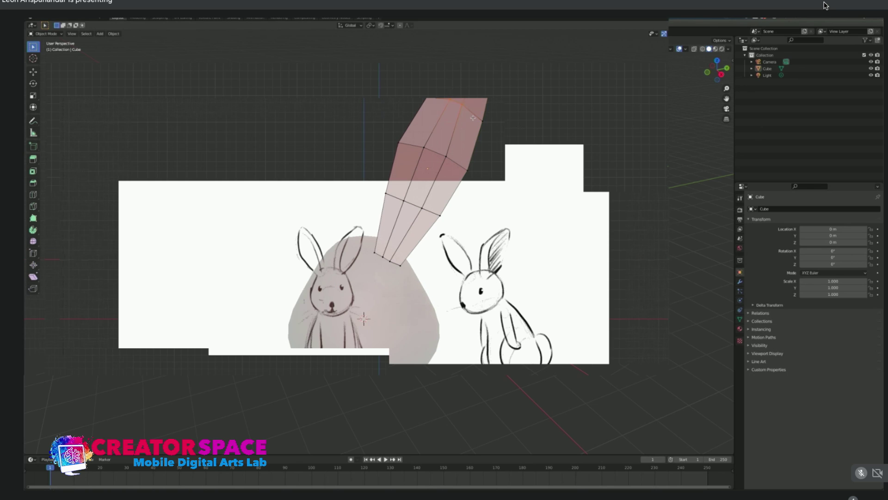
# Scale the inner vertices of the ear's middle row closer together and nudge that row's left outline vertex.
pyautogui.moveTo(422, 141); pyautogui.dragTo(460, 168)
pyautogui.press('s')
pyautogui.click(455, 167)
pyautogui.moveTo(393, 134); pyautogui.dragTo(414, 156)
pyautogui.press('g')
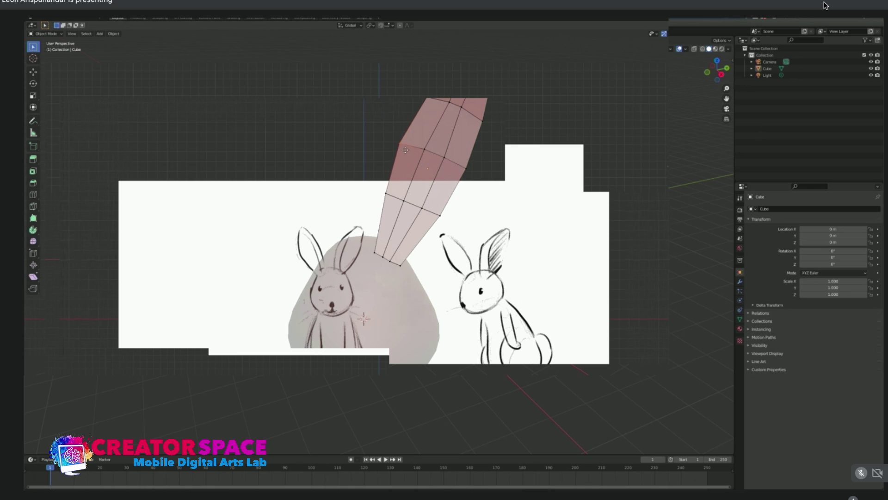
# Reposition the vertices along the ear's lower left edge and base to round off its lower end.
pyautogui.click(387, 200)
pyautogui.click(376, 256)
pyautogui.moveTo(380, 256); pyautogui.dragTo(382, 256)
pyautogui.click(406, 269)
pyautogui.press('g')
pyautogui.click(419, 270)
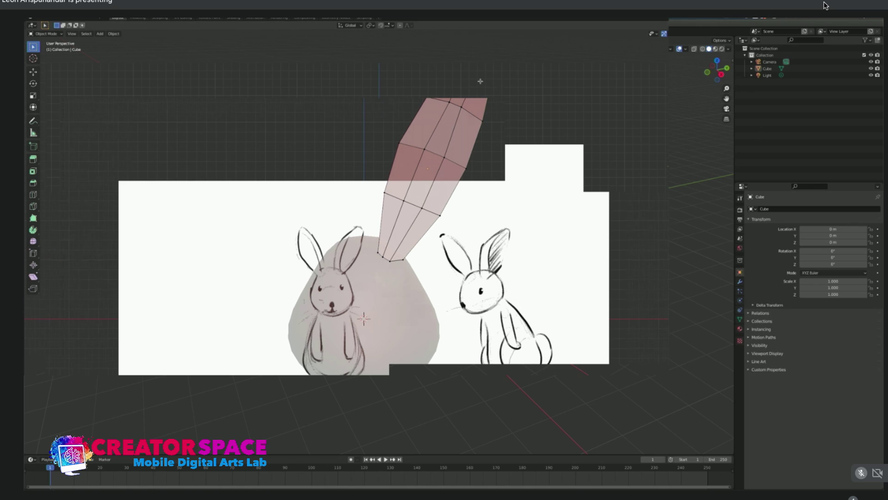
# Shift the inner and right-hand vertices of the ear's upper row inward to even out the tip.
pyautogui.click(496, 144)
pyautogui.moveTo(497, 145); pyautogui.dragTo(492, 144)
pyautogui.click(448, 103)
pyautogui.press('g')
pyautogui.click(451, 108)
pyautogui.click(468, 117)
pyautogui.press('g')
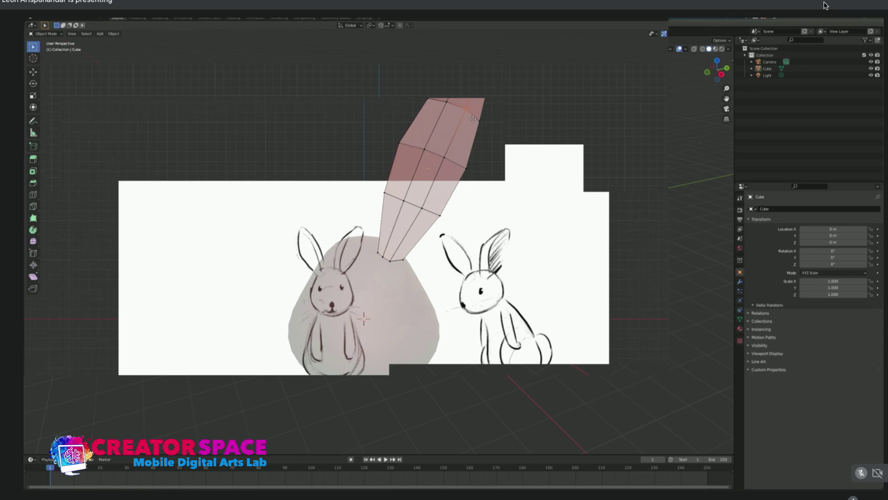
pyautogui.press('KP_Decimal')
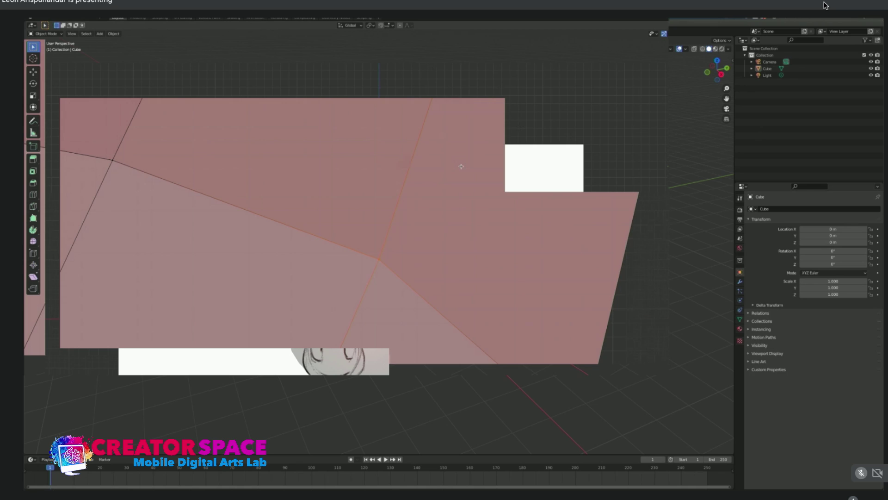
# Examine the ear's outline and thickness from the front, the side and oblique angles.
pyautogui.scroll(-5, 462, 166)
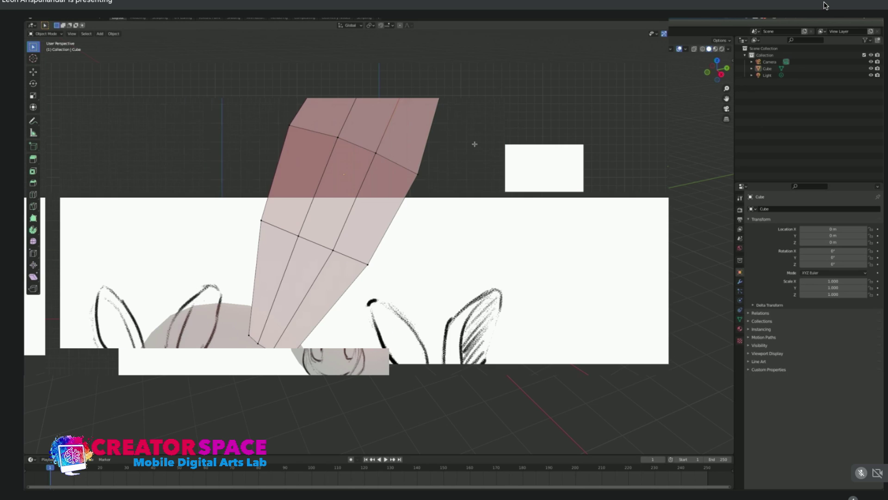
pyautogui.scroll(-3, 474, 144)
pyautogui.moveTo(346, 244); pyautogui.dragTo(403, 237, button='middle')
pyautogui.press('KP_1')
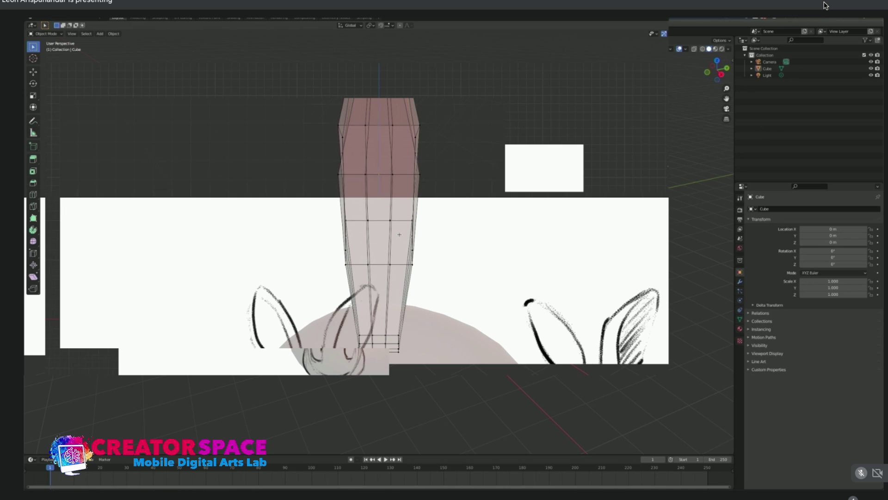
pyautogui.scroll(-2, 422, 165)
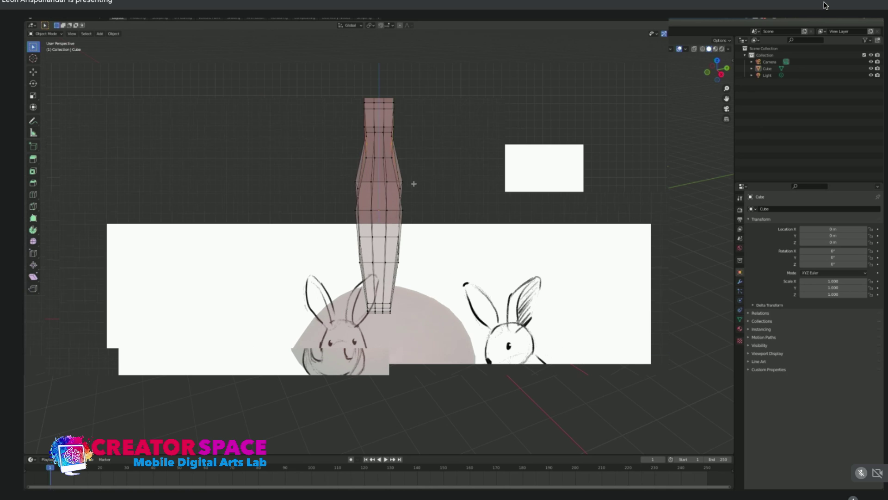
pyautogui.moveTo(446, 179); pyautogui.dragTo(402, 194, button='middle')
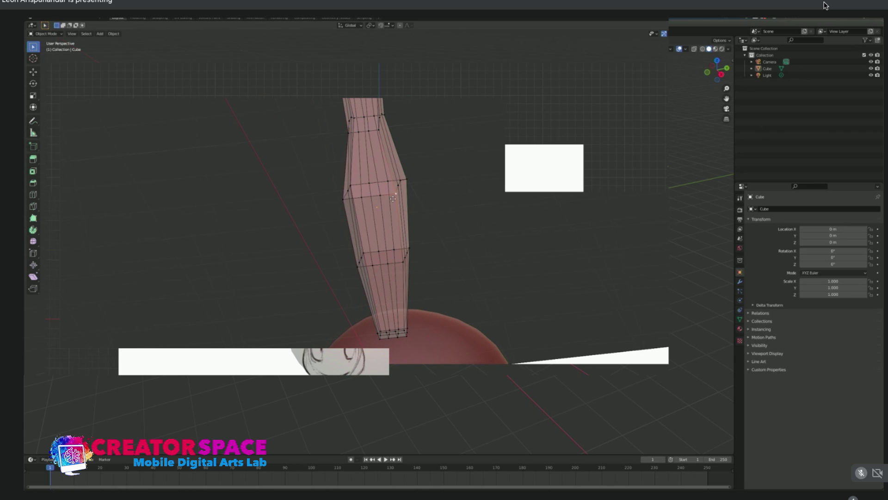
pyautogui.click(407, 179)
pyautogui.press('g')
pyautogui.click(349, 200)
pyautogui.moveTo(349, 200)
pyautogui.mouseDown(button='middle')
pyautogui.moveTo(488, 212)
pyautogui.moveTo(508, 197)
pyautogui.moveTo(403, 302)
pyautogui.moveTo(416, 288)
pyautogui.moveTo(402, 245)
pyautogui.moveTo(387, 239)
pyautogui.mouseUp(button='middle')
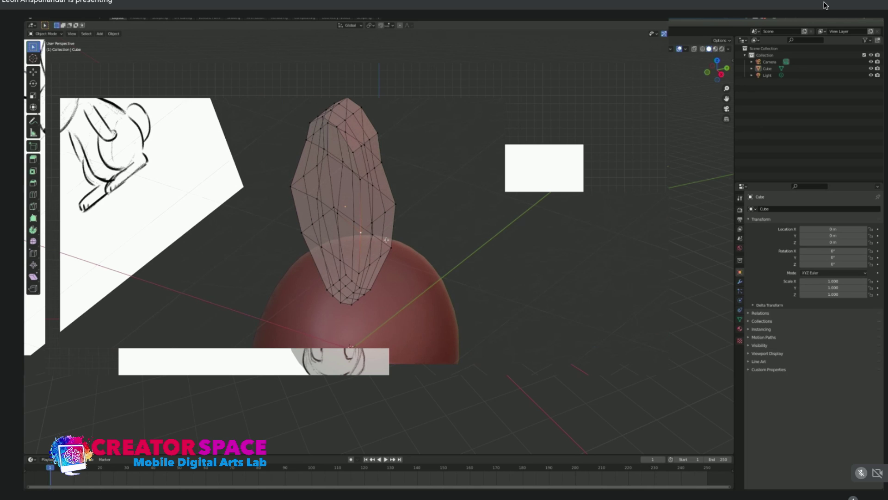
# Try to select a lengthwise face loop along the ear's narrow side in face selection mode.
pyautogui.press('Tab')
pyautogui.keyDown('alt'); pyautogui.click(378, 237); pyautogui.keyUp('alt')
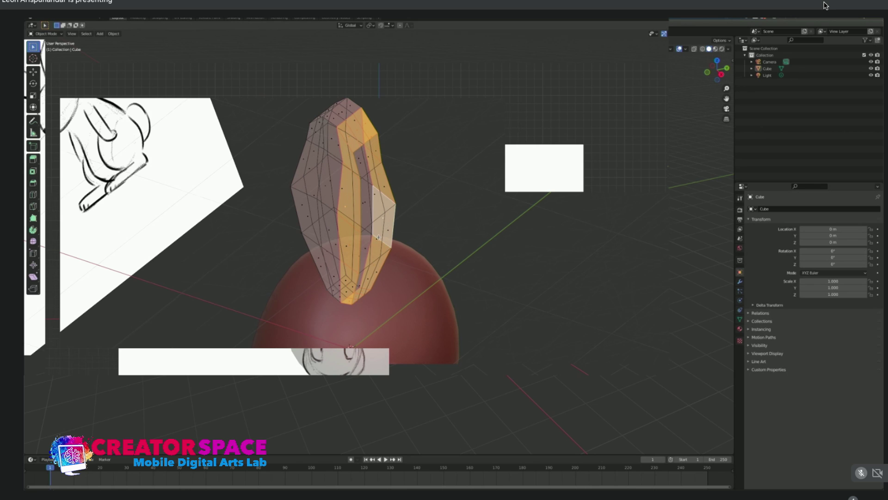
pyautogui.moveTo(377, 194); pyautogui.dragTo(353, 210, button='middle')
pyautogui.moveTo(372, 250); pyautogui.dragTo(387, 221, button='middle')
pyautogui.click(372, 232)
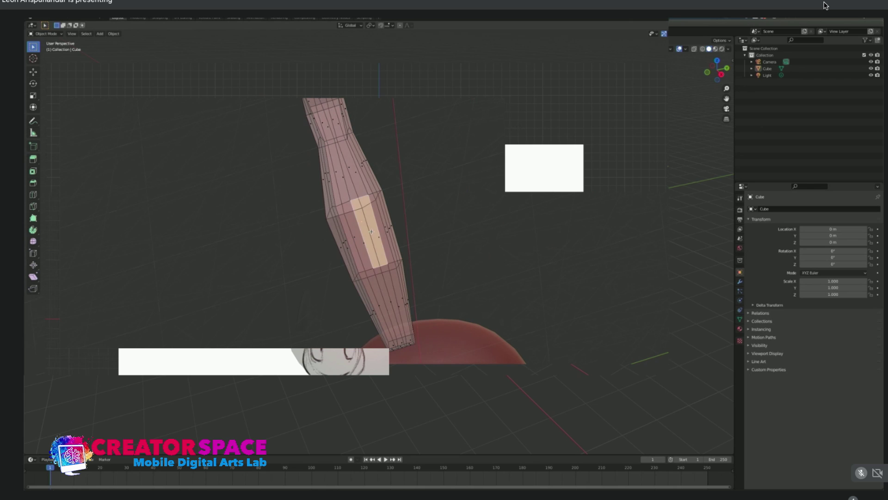
pyautogui.keyDown('alt'); pyautogui.click(372, 231); pyautogui.keyUp('alt')
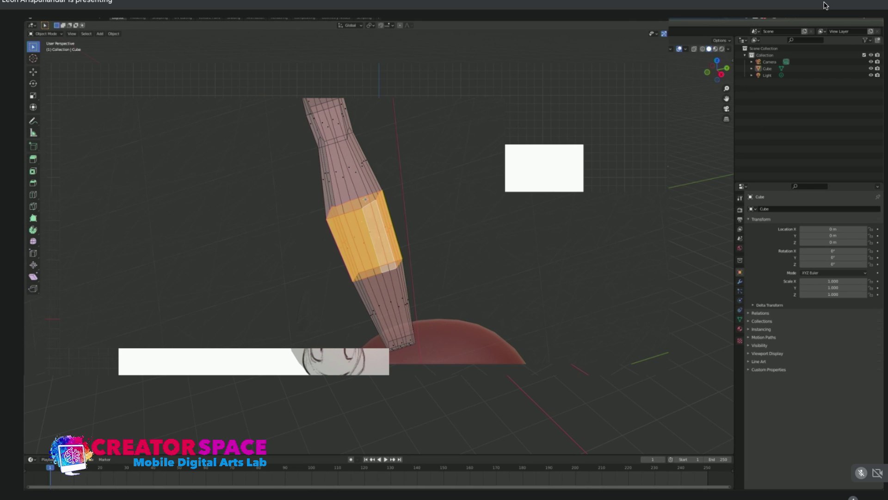
pyautogui.click(369, 229)
pyautogui.keyDown('alt'); pyautogui.click(370, 231); pyautogui.keyUp('alt')
# Turn off X-ray and try again to loop-select the faces starting from the ear's middle side face.
pyautogui.moveTo(390, 170); pyautogui.dragTo(425, 151, button='middle')
pyautogui.click(433, 155)
pyautogui.hotkey('alt', 'z')
pyautogui.moveTo(405, 189); pyautogui.dragTo(392, 170, button='middle')
pyautogui.click(367, 209)
pyautogui.keyDown('alt'); pyautogui.click(367, 209); pyautogui.keyUp('alt')
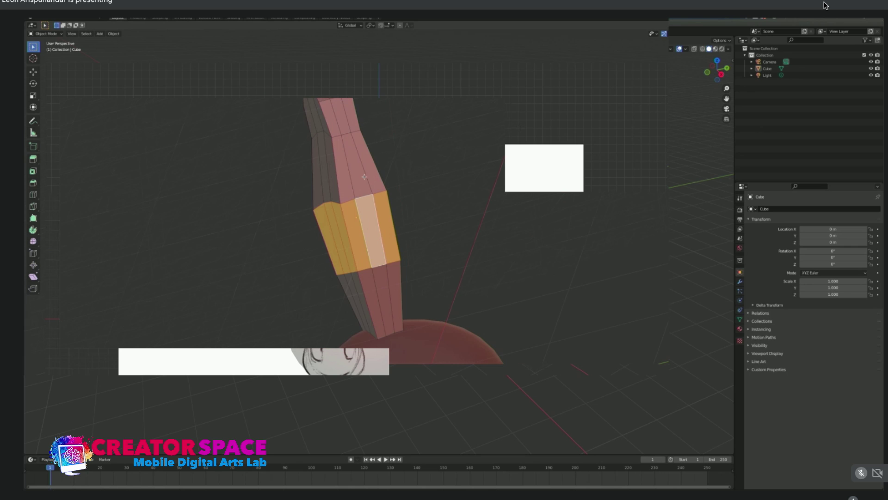
# Select the central strip of faces one by one up one narrow side of the ear, over the tip and down the other side.
pyautogui.click(364, 176)
pyautogui.keyDown('shift'); pyautogui.click(366, 217); pyautogui.keyUp('shift')
pyautogui.keyDown('shift'); pyautogui.click(380, 270); pyautogui.keyUp('shift')
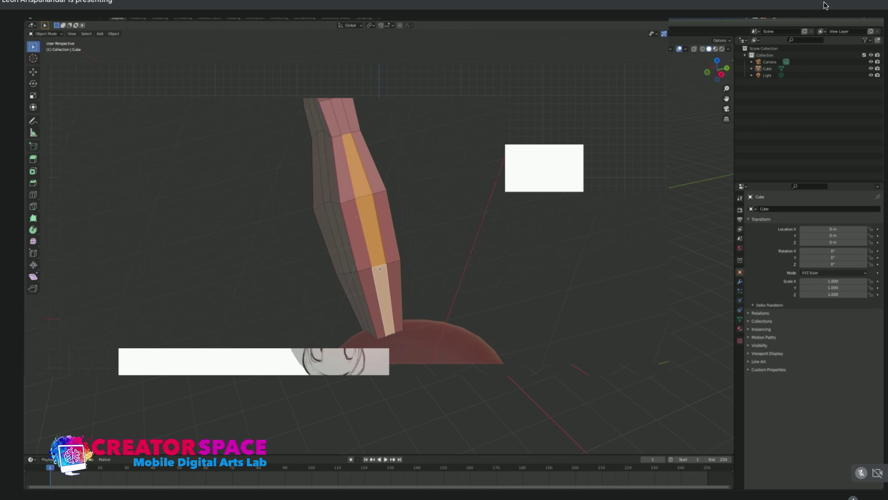
pyautogui.keyDown('shift'); pyautogui.click(340, 127); pyautogui.keyUp('shift')
pyautogui.keyDown('shift'); pyautogui.click(331, 91); pyautogui.keyUp('shift')
pyautogui.moveTo(331, 92); pyautogui.dragTo(420, 183, button='middle')
pyautogui.keyDown('shift'); pyautogui.click(342, 115); pyautogui.keyUp('shift')
pyautogui.moveTo(349, 363); pyautogui.dragTo(388, 186, button='middle')
pyautogui.keyDown('shift'); pyautogui.click(389, 182); pyautogui.keyUp('shift')
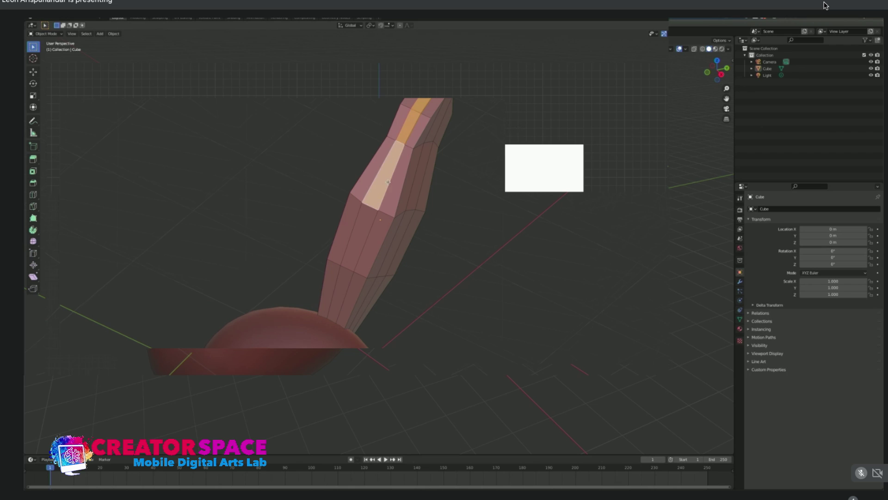
pyautogui.keyDown('shift'); pyautogui.click(363, 236); pyautogui.keyUp('shift')
pyautogui.keyDown('shift'); pyautogui.click(345, 283); pyautogui.keyUp('shift')
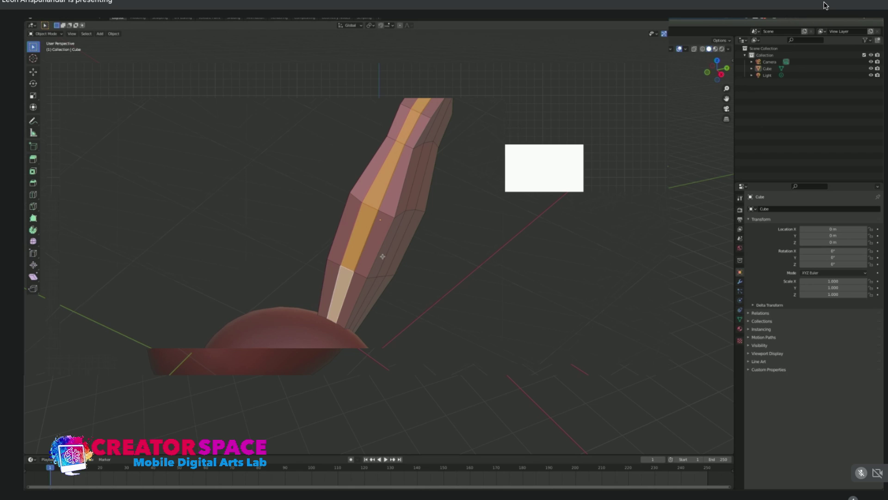
# In the front view, scale the selected edge strip outward slightly, trying the X axis first, to give the ear a protruding rim.
pyautogui.press('KP_1')
pyautogui.press('KP_1')
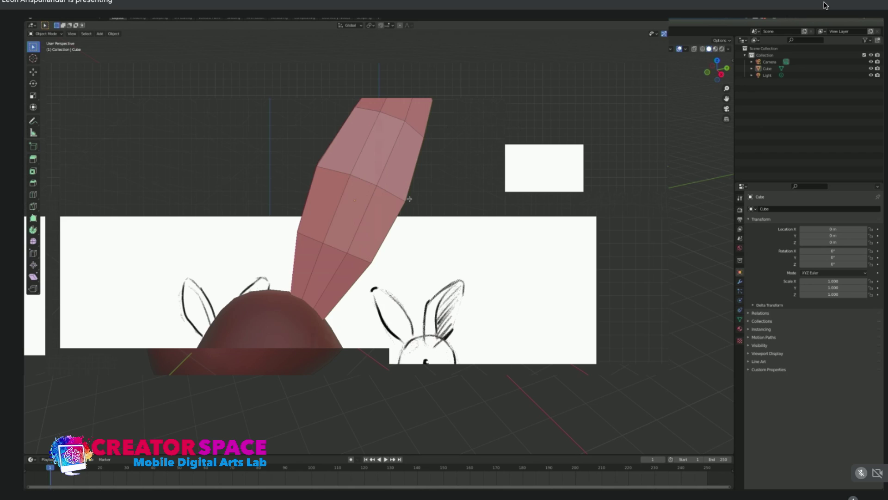
pyautogui.press('s')
pyautogui.press('x')
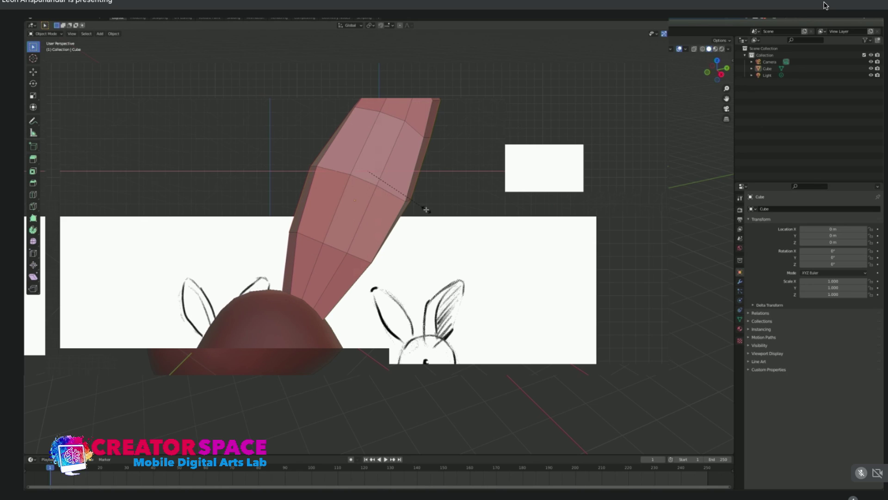
pyautogui.click(426, 209)
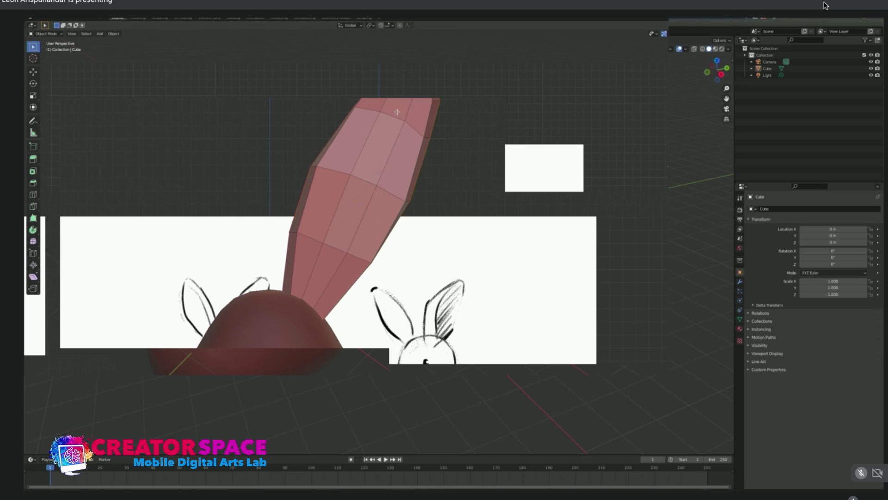
pyautogui.press('s')
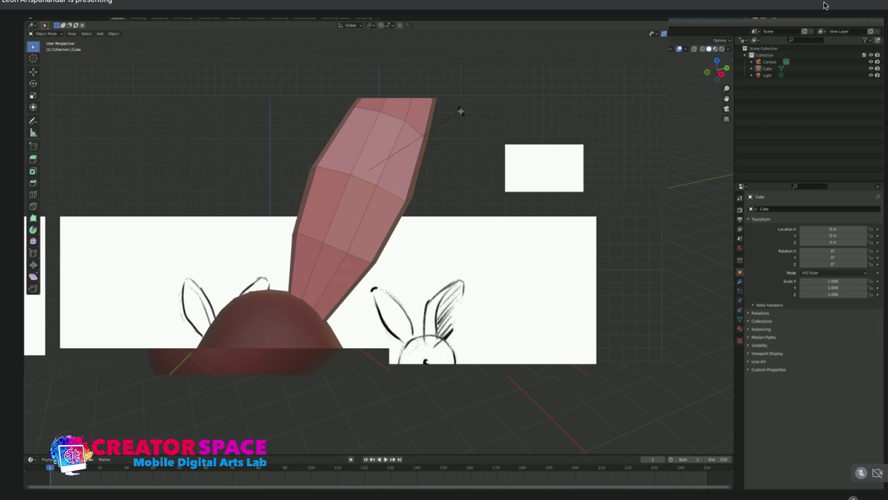
pyautogui.rightClick(476, 112)
pyautogui.moveTo(428, 110); pyautogui.dragTo(368, 203, button='middle')
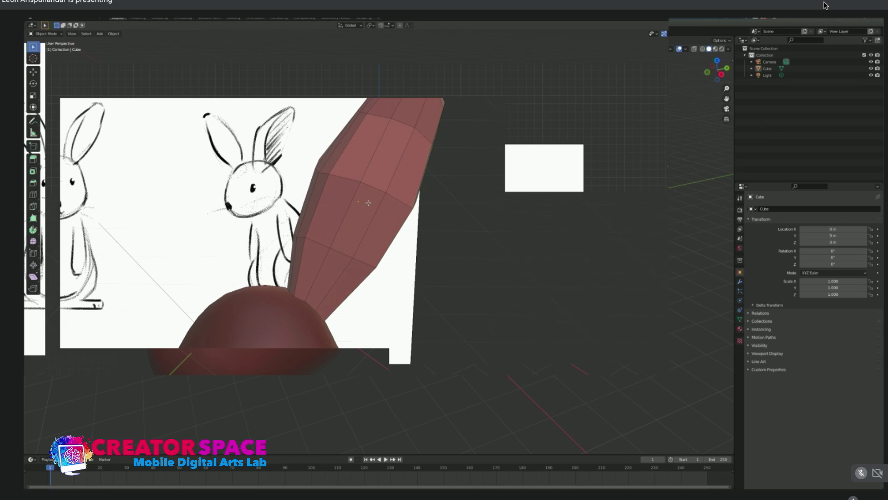
# Try the ear in Sculpt Mode and bring it back through Object Mode to Edit Mode to check its mesh.
pyautogui.press('Tab')
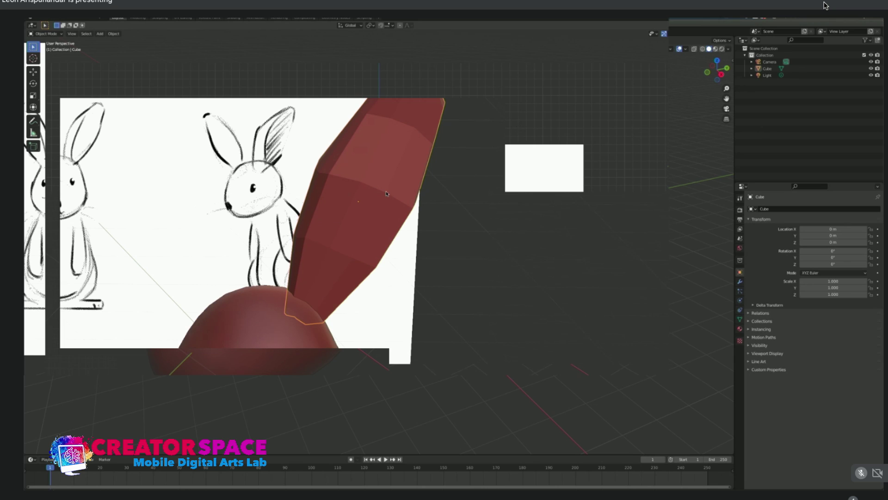
pyautogui.hotkey('ctrl', 'Tab')
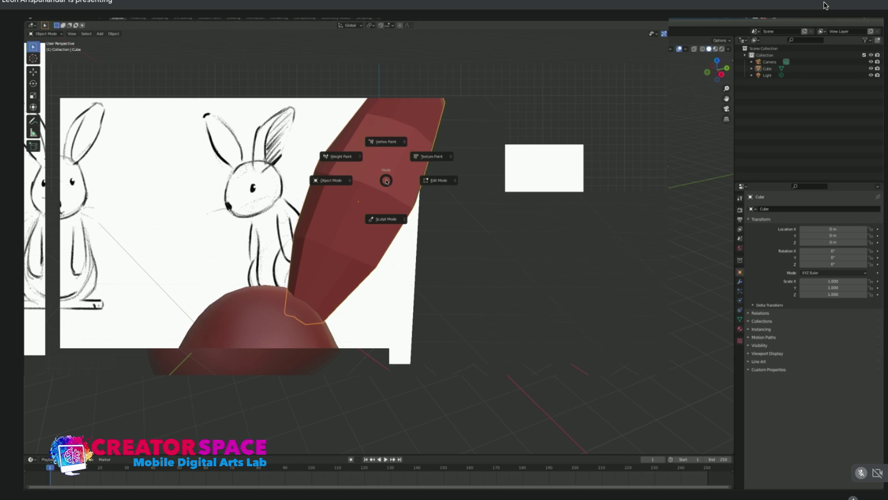
pyautogui.click(388, 222)
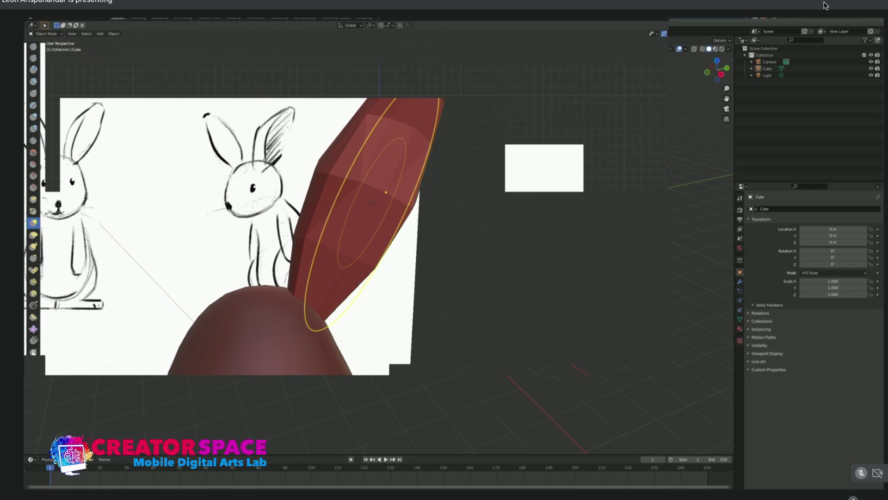
pyautogui.hotkey('ctrl', 'Tab')
pyautogui.click(291, 208)
pyautogui.click(382, 187)
pyautogui.press('Tab')
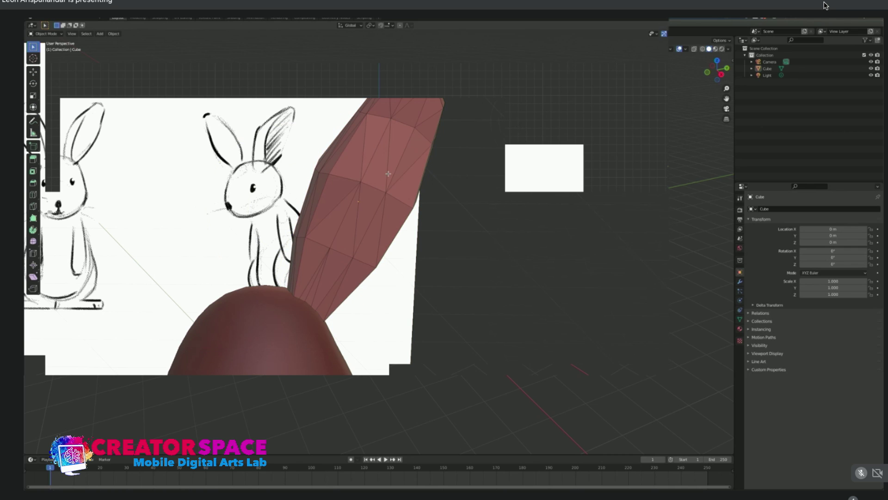
# Undo the changes that triangulated the ear's mesh and reopen the ear in Edit Mode.
pyautogui.hotkey('ctrl', 'z')
pyautogui.hotkey('ctrl', 'z')
pyautogui.hotkey('ctrl', 'z')
pyautogui.hotkey('ctrl', 'z')
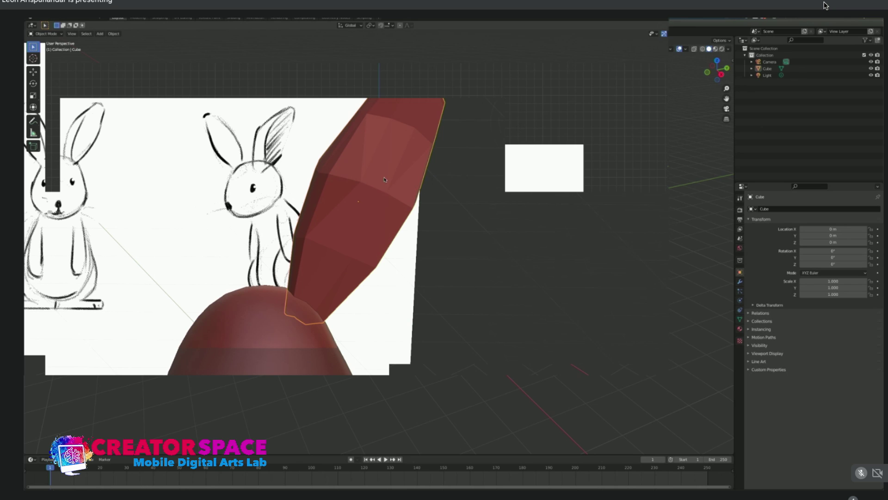
pyautogui.hotkey('ctrl', 'z')
pyautogui.hotkey('ctrl', 'Tab')
pyautogui.click(343, 174)
pyautogui.press('Tab')
# Examine the quad layout of the ear's front by selecting its individual faces one after another.
pyautogui.click(385, 190)
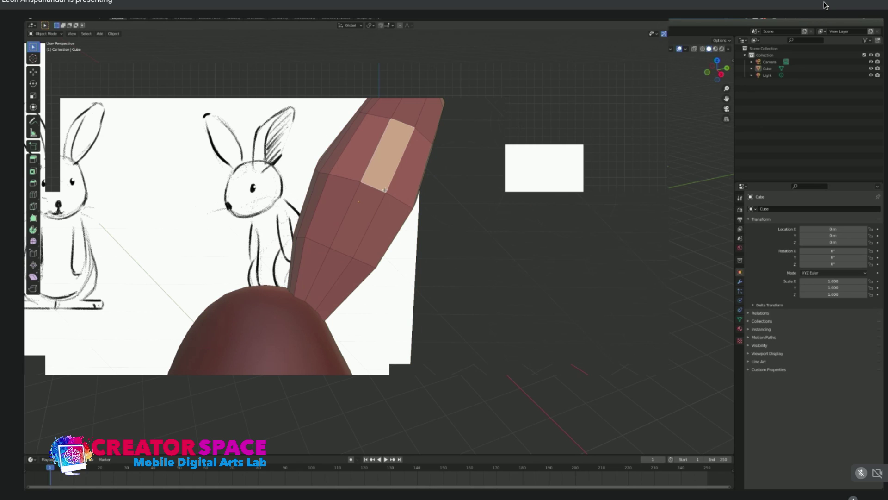
pyautogui.click(348, 217)
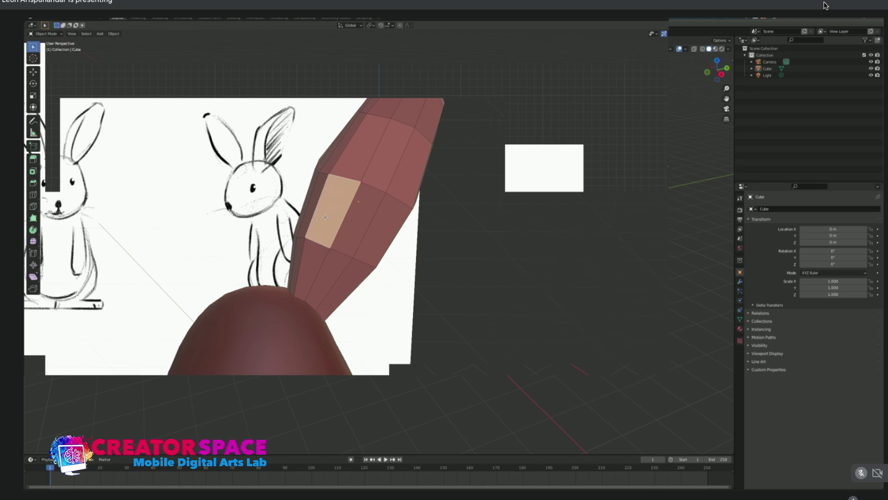
pyautogui.click(366, 239)
pyautogui.click(342, 262)
pyautogui.click(351, 270)
pyautogui.click(318, 262)
pyautogui.click(323, 232)
pyautogui.click(360, 224)
pyautogui.click(382, 226)
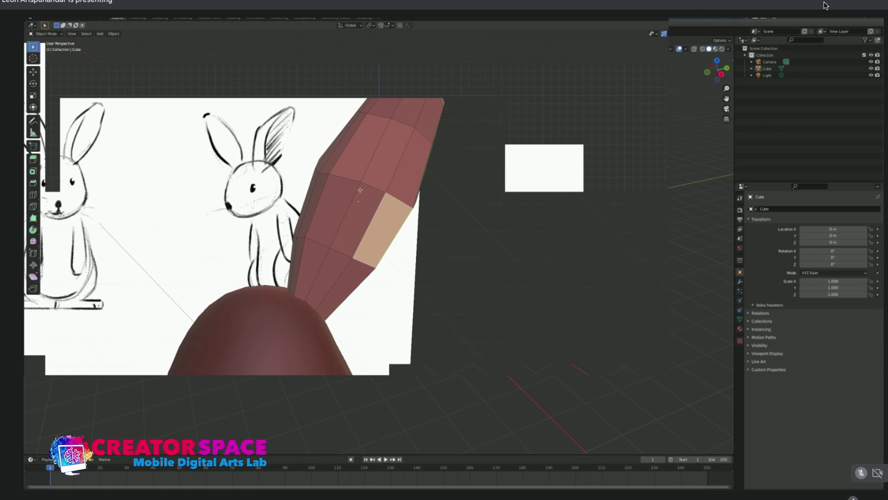
pyautogui.click(381, 152)
pyautogui.click(364, 147)
pyautogui.click(401, 109)
pyautogui.click(432, 130)
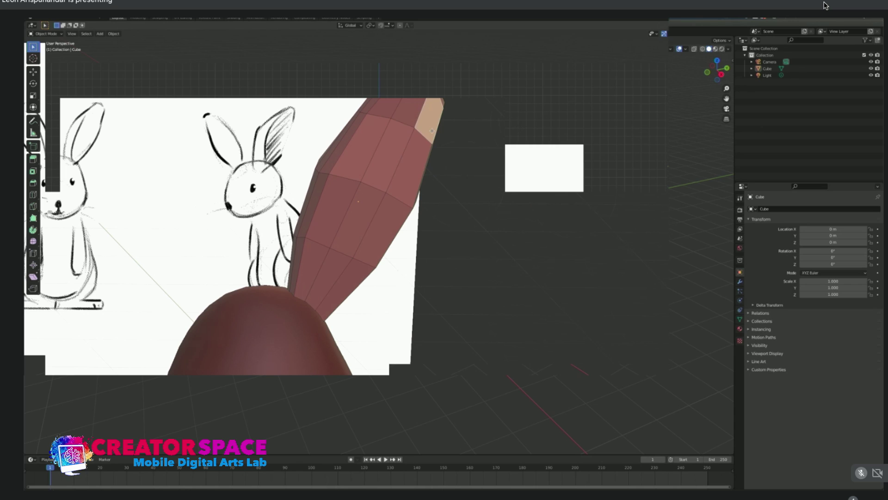
pyautogui.click(418, 141)
pyautogui.click(400, 137)
pyautogui.click(414, 119)
pyautogui.click(420, 129)
# Try moving an inner vertex of the ear's lower row onto its neighbour, and move it back to its place.
pyautogui.click(328, 247)
pyautogui.click(331, 249)
pyautogui.press('g')
pyautogui.click(352, 259)
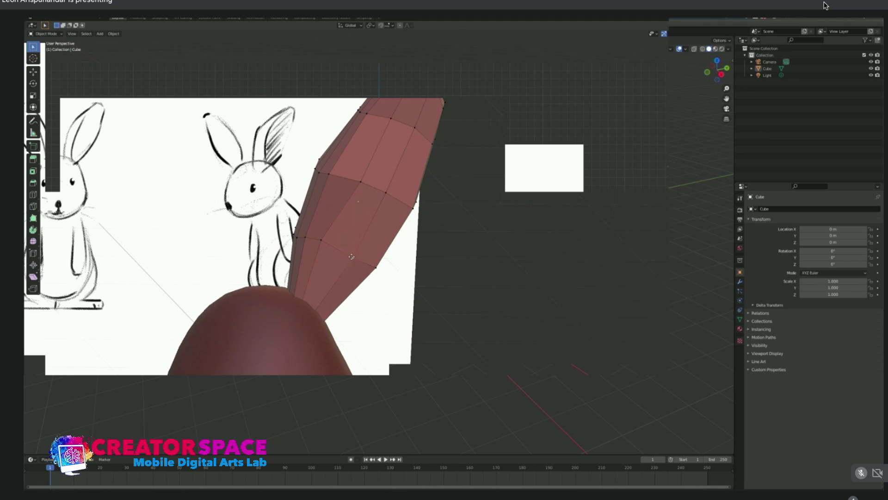
pyautogui.click(346, 248)
pyautogui.press('g')
pyautogui.click(330, 246)
pyautogui.moveTo(356, 220); pyautogui.dragTo(376, 219, button='middle')
pyautogui.press('Tab')
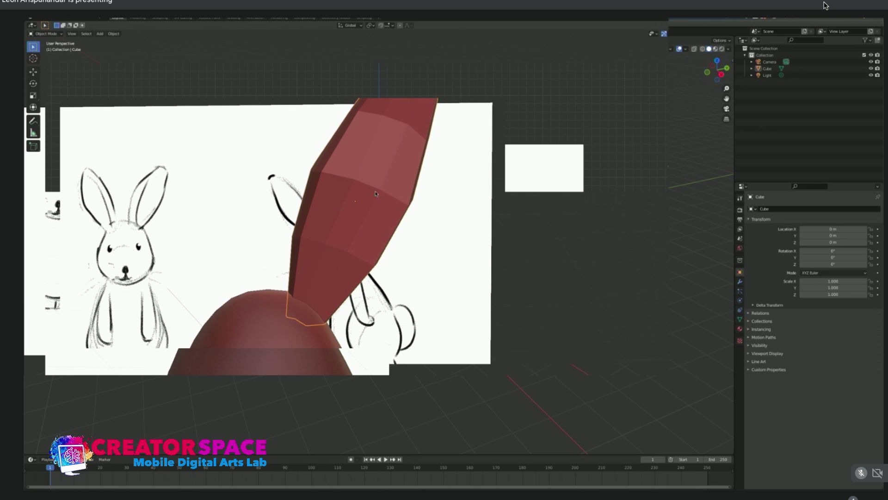
pyautogui.click(352, 188)
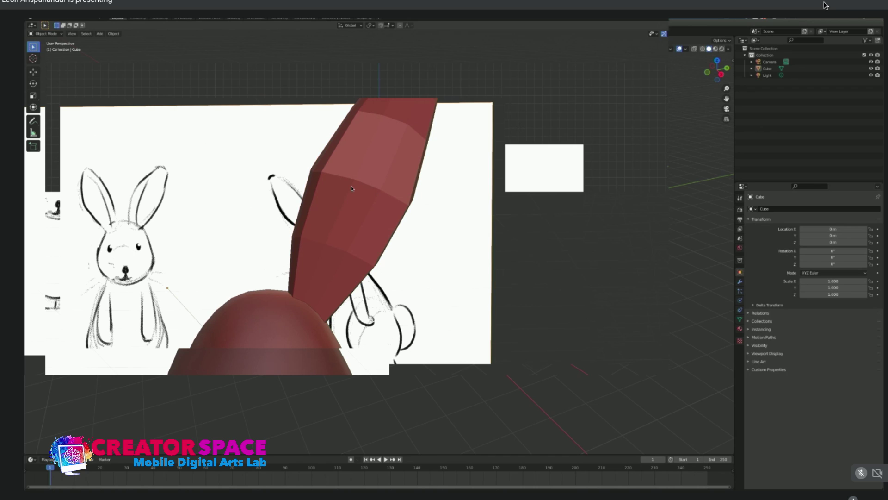
pyautogui.click(352, 188)
pyautogui.press('Tab')
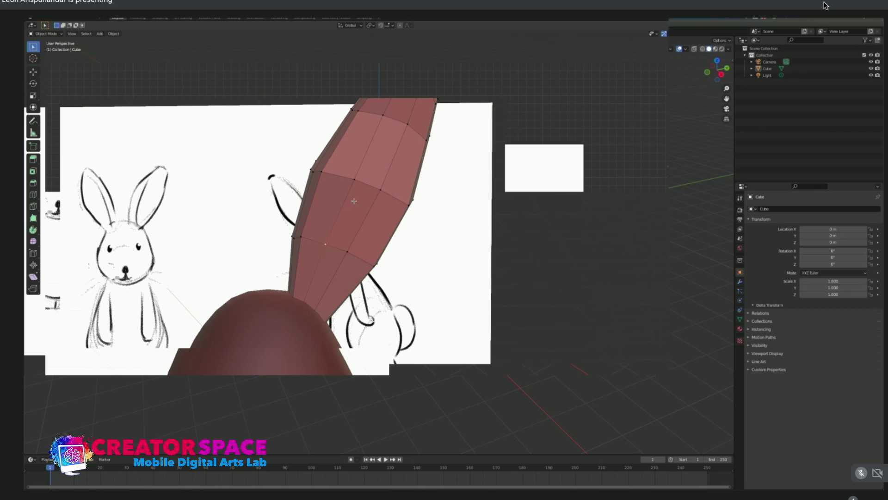
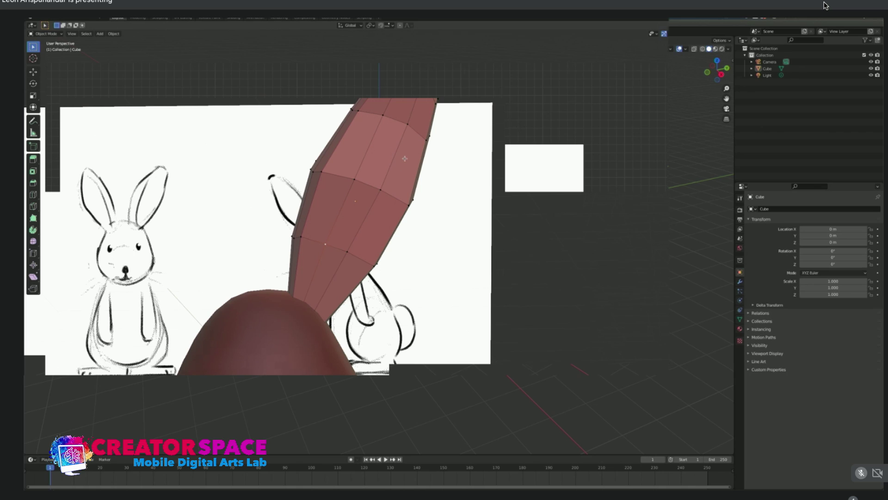
# Switch the ear to Sculpt Mode and choose the Crease brush.
pyautogui.scroll(2, 404, 156)
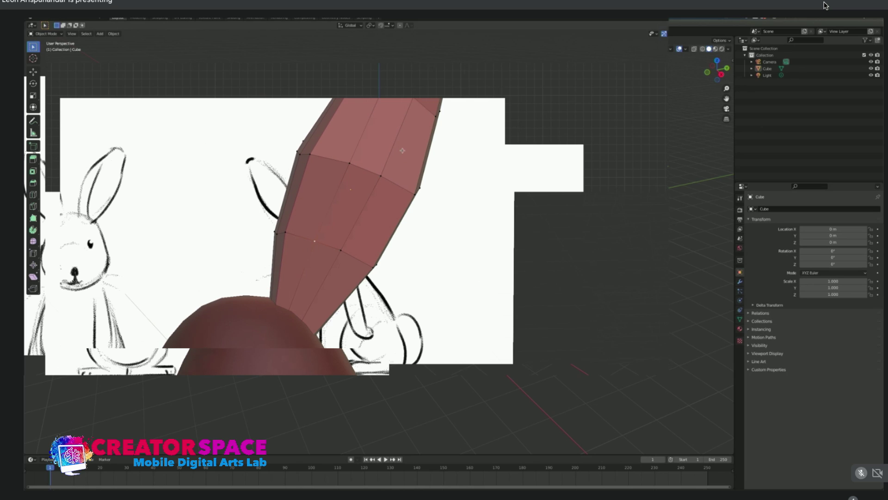
pyautogui.hotkey('ctrl', 'Tab')
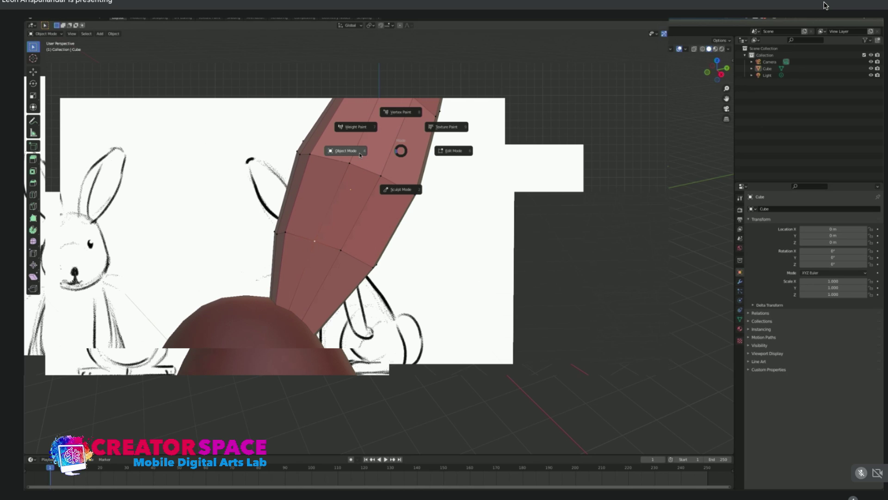
pyautogui.click(391, 186)
pyautogui.hotkey('ctrl', 'Tab')
pyautogui.click(389, 207)
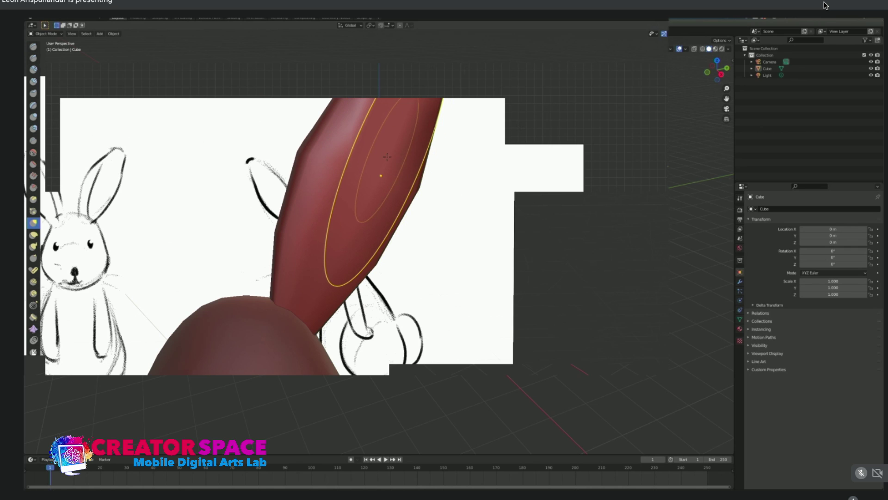
pyautogui.hotkey('shift', 'c')
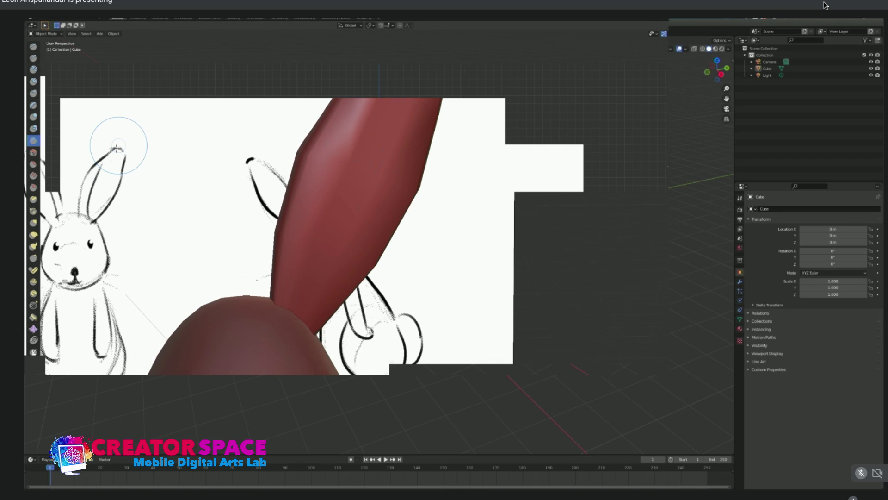
# Carve a hollow lengthwise down the front of the ear with repeated Scrape brush strokes.
pyautogui.moveTo(398, 104)
pyautogui.mouseDown()
pyautogui.moveTo(354, 183)
pyautogui.moveTo(394, 107)
pyautogui.mouseUp()
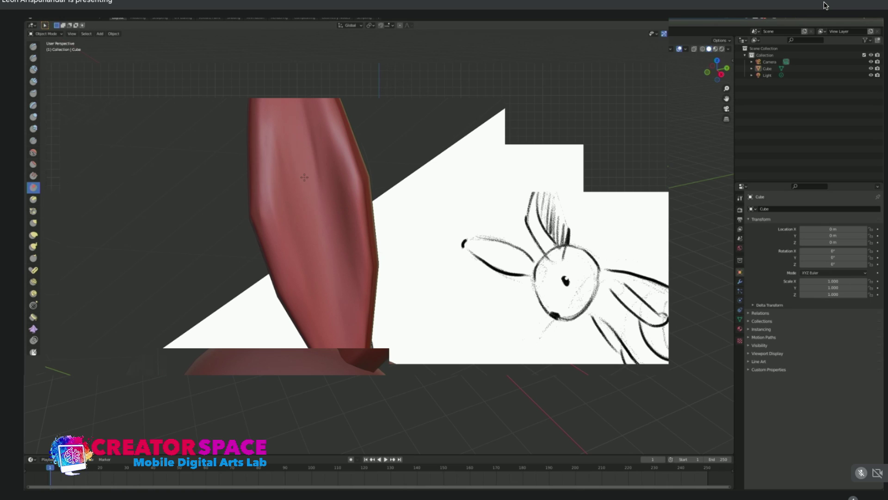
pyautogui.moveTo(296, 101); pyautogui.dragTo(340, 301)
pyautogui.moveTo(323, 194); pyautogui.dragTo(346, 319)
pyautogui.moveTo(325, 283); pyautogui.dragTo(322, 100)
pyautogui.moveTo(326, 300); pyautogui.dragTo(309, 139)
pyautogui.moveTo(318, 177); pyautogui.dragTo(336, 331)
pyautogui.moveTo(400, 226)
pyautogui.mouseDown(button='middle')
pyautogui.moveTo(500, 241)
pyautogui.moveTo(513, 259)
pyautogui.moveTo(471, 274)
pyautogui.mouseUp(button='middle')
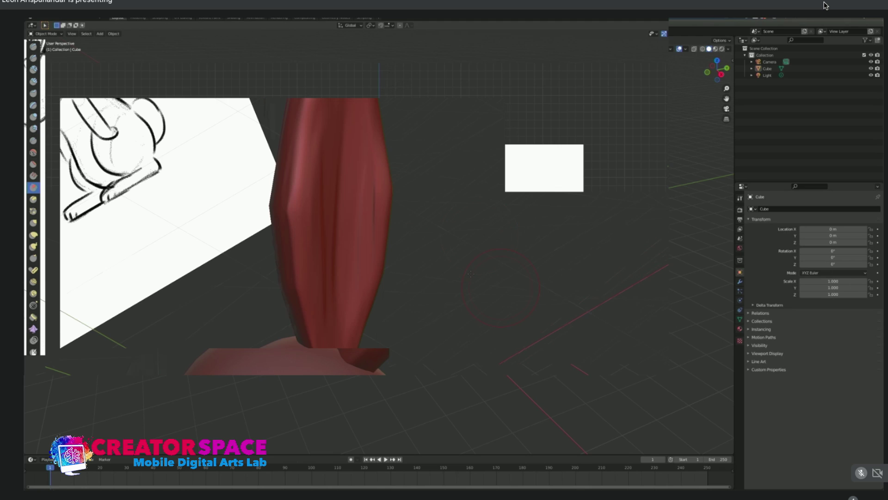
pyautogui.moveTo(360, 250)
pyautogui.mouseDown()
pyautogui.moveTo(363, 167)
pyautogui.moveTo(367, 264)
pyautogui.mouseUp()
pyautogui.moveTo(341, 282); pyautogui.dragTo(342, 160)
pyautogui.moveTo(347, 227)
pyautogui.mouseDown()
pyautogui.moveTo(344, 243)
pyautogui.moveTo(337, 226)
pyautogui.moveTo(357, 231)
pyautogui.moveTo(350, 277)
pyautogui.mouseUp()
# Smooth the scraped surface along the ear's inner hollow and down its side edge.
pyautogui.moveTo(350, 278); pyautogui.dragTo(310, 182, button='middle')
pyautogui.moveTo(318, 116)
pyautogui.keyDown('shift'); pyautogui.mouseDown()
pyautogui.moveTo(315, 89)
pyautogui.moveTo(309, 173)
pyautogui.mouseUp(); pyautogui.keyUp('shift')
pyautogui.moveTo(322, 99)
pyautogui.keyDown('shift'); pyautogui.mouseDown()
pyautogui.moveTo(346, 135)
pyautogui.moveTo(354, 222)
pyautogui.moveTo(347, 301)
pyautogui.moveTo(275, 176)
pyautogui.moveTo(276, 143)
pyautogui.moveTo(309, 308)
pyautogui.moveTo(287, 283)
pyautogui.moveTo(293, 322)
pyautogui.mouseUp(); pyautogui.keyUp('shift')
pyautogui.moveTo(375, 280); pyautogui.dragTo(370, 296, button='middle')
pyautogui.moveTo(370, 296)
pyautogui.mouseDown()
pyautogui.moveTo(359, 100)
pyautogui.moveTo(385, 263)
pyautogui.mouseUp()
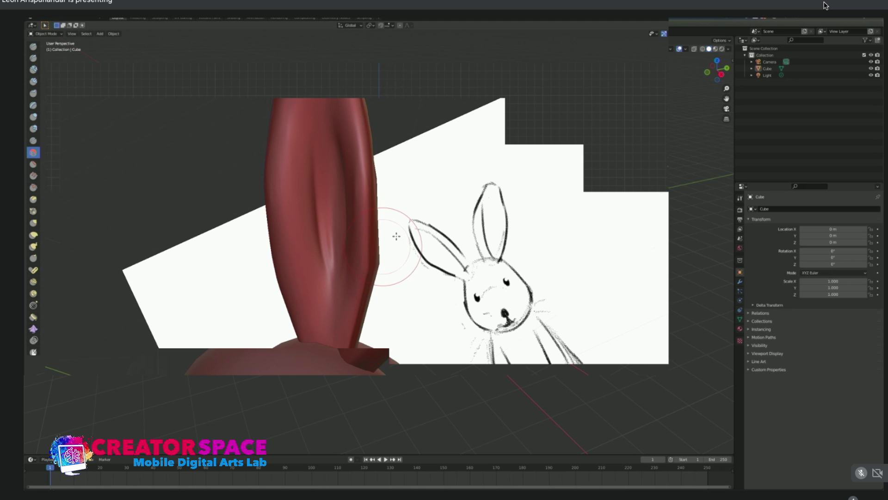
pyautogui.moveTo(396, 234); pyautogui.dragTo(423, 227, button='middle')
pyautogui.moveTo(382, 139)
pyautogui.mouseDown()
pyautogui.moveTo(373, 317)
pyautogui.moveTo(361, 355)
pyautogui.mouseUp()
pyautogui.moveTo(366, 221); pyautogui.dragTo(369, 251, button='middle')
# Build up the ear's side and lower surface with the Clay brush and smooth the strokes.
pyautogui.click(33, 69)
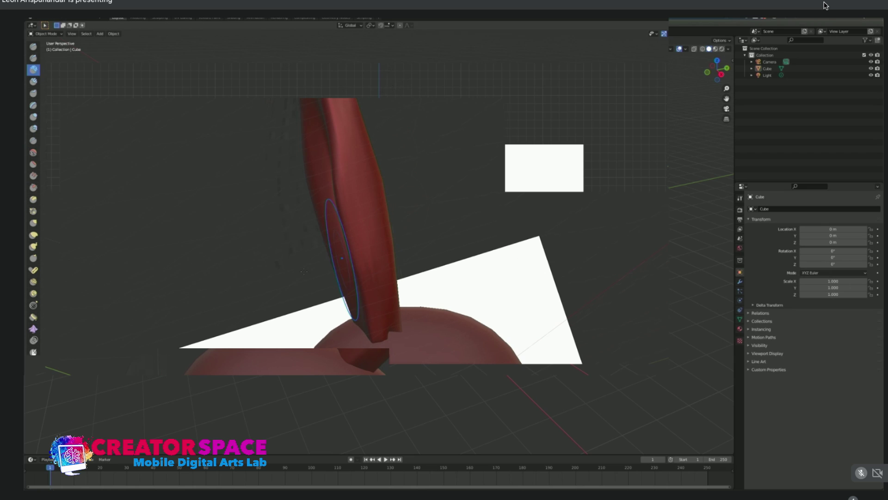
pyautogui.moveTo(370, 231); pyautogui.dragTo(360, 208, button='middle')
pyautogui.moveTo(361, 134)
pyautogui.mouseDown()
pyautogui.moveTo(375, 236)
pyautogui.moveTo(404, 312)
pyautogui.mouseUp()
pyautogui.moveTo(379, 241); pyautogui.dragTo(355, 141)
pyautogui.moveTo(393, 218)
pyautogui.mouseDown(button='middle')
pyautogui.moveTo(476, 244)
pyautogui.moveTo(417, 268)
pyautogui.mouseUp(button='middle')
pyautogui.moveTo(412, 278)
pyautogui.mouseDown()
pyautogui.moveTo(362, 158)
pyautogui.moveTo(370, 132)
pyautogui.moveTo(435, 219)
pyautogui.moveTo(456, 278)
pyautogui.mouseUp()
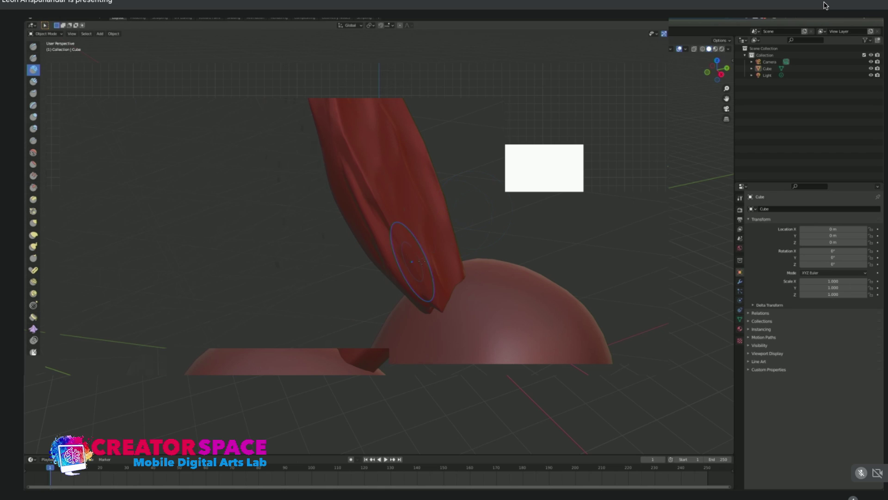
pyautogui.moveTo(379, 143)
pyautogui.mouseDown()
pyautogui.moveTo(428, 245)
pyautogui.moveTo(411, 208)
pyautogui.moveTo(388, 194)
pyautogui.moveTo(369, 206)
pyautogui.mouseUp()
pyautogui.moveTo(415, 234)
pyautogui.mouseDown()
pyautogui.moveTo(431, 270)
pyautogui.moveTo(423, 284)
pyautogui.mouseUp()
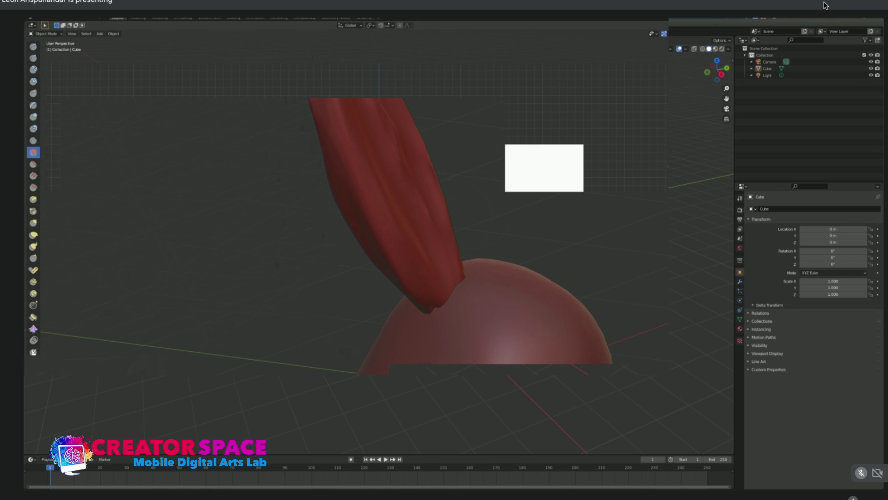
pyautogui.moveTo(431, 224); pyautogui.dragTo(427, 149)
# Examine the sculpted ear's shape from above, the front and the side.
pyautogui.moveTo(424, 230)
pyautogui.mouseDown(button='middle')
pyautogui.moveTo(359, 178)
pyautogui.moveTo(340, 155)
pyautogui.moveTo(343, 131)
pyautogui.mouseUp(button='middle')
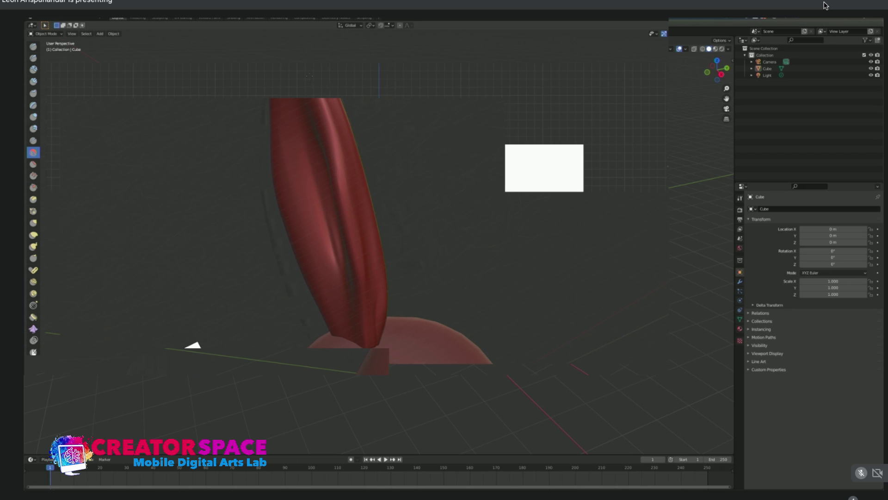
pyautogui.moveTo(346, 125); pyautogui.dragTo(363, 222, button='middle')
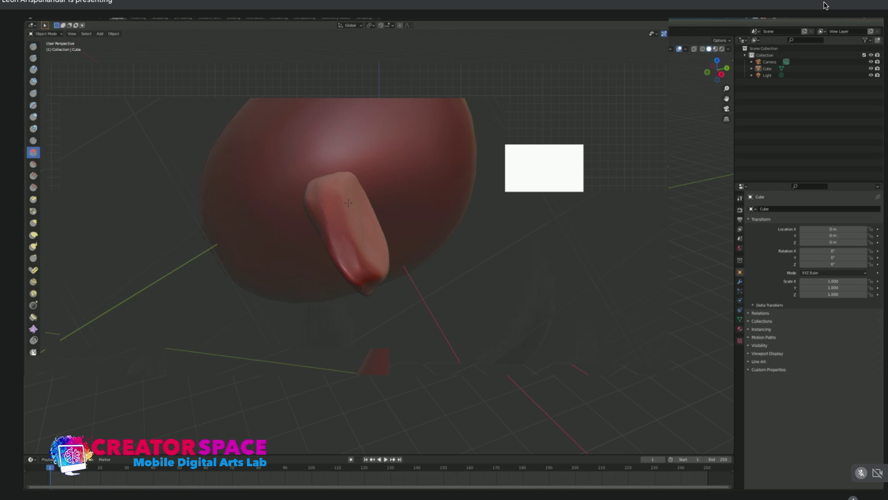
pyautogui.moveTo(412, 305)
pyautogui.mouseDown(button='middle')
pyautogui.moveTo(343, 139)
pyautogui.moveTo(454, 168)
pyautogui.mouseUp(button='middle')
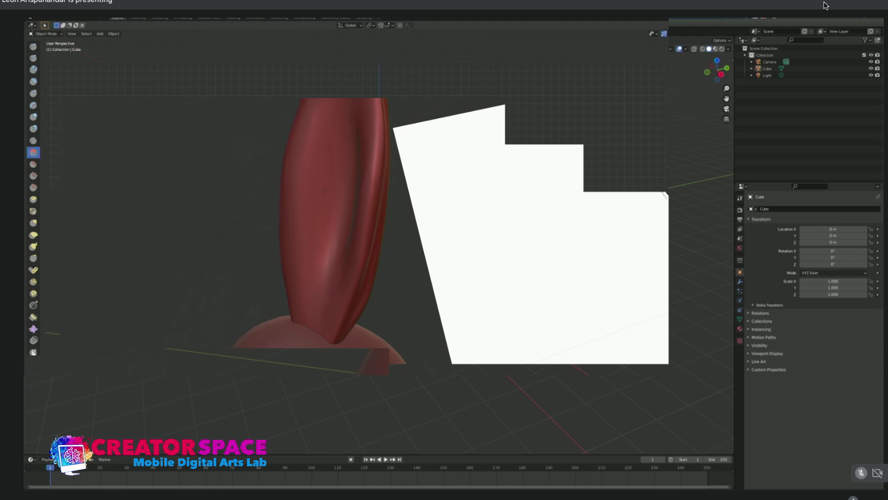
pyautogui.moveTo(350, 186)
pyautogui.mouseDown(button='middle')
pyautogui.moveTo(347, 251)
pyautogui.moveTo(415, 313)
pyautogui.moveTo(332, 98)
pyautogui.mouseUp(button='middle')
pyautogui.moveTo(404, 233); pyautogui.dragTo(350, 172, button='middle')
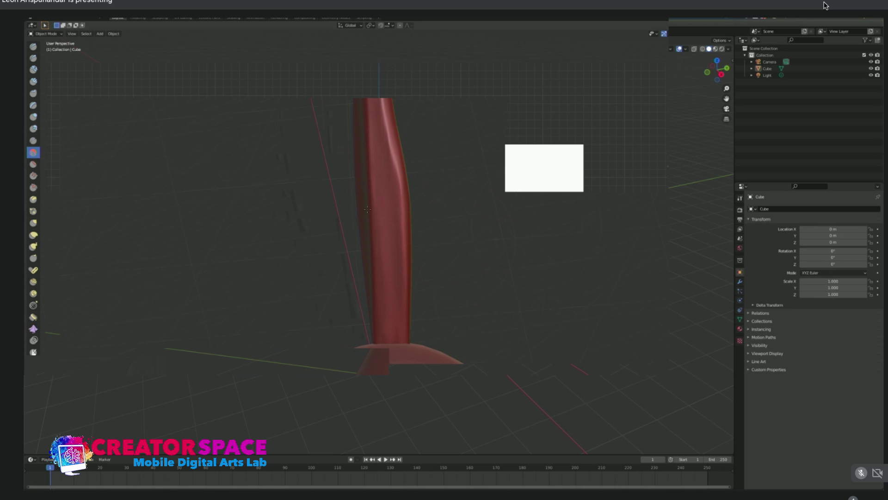
pyautogui.moveTo(368, 210); pyautogui.dragTo(465, 279, button='middle')
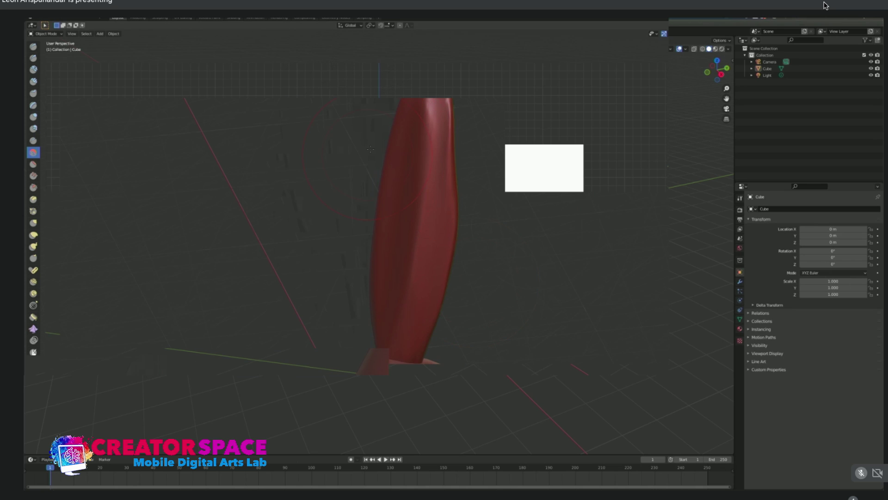
# Try a Draw brush stroke down the ear's side edge and undo it.
pyautogui.click(33, 47)
pyautogui.moveTo(437, 95); pyautogui.dragTo(432, 255)
pyautogui.hotkey('ctrl', 'z')
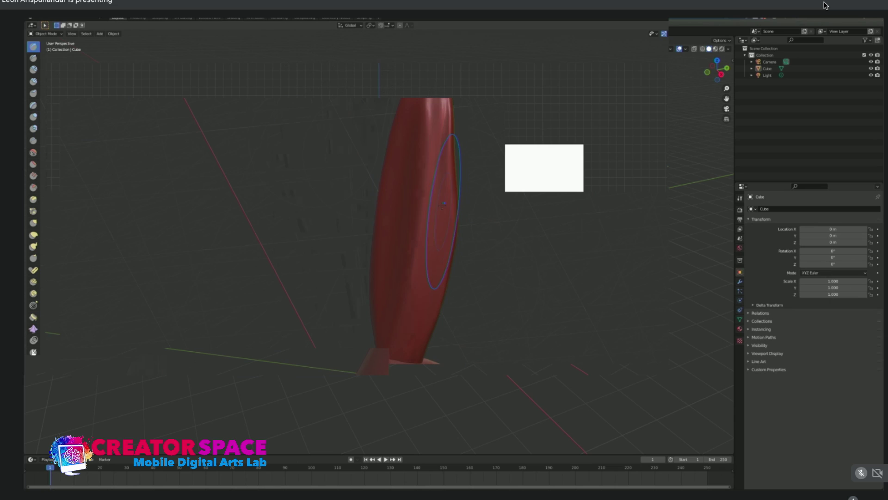
# Thicken the ear's side edge with an Inflate brush stroke along its length and smooth the ear's surface.
pyautogui.click(34, 117)
pyautogui.moveTo(443, 100)
pyautogui.mouseDown()
pyautogui.moveTo(437, 236)
pyautogui.moveTo(420, 321)
pyautogui.mouseUp()
pyautogui.moveTo(421, 322); pyautogui.dragTo(399, 347, button='middle')
pyautogui.moveTo(419, 161); pyautogui.dragTo(418, 166)
pyautogui.press('s')
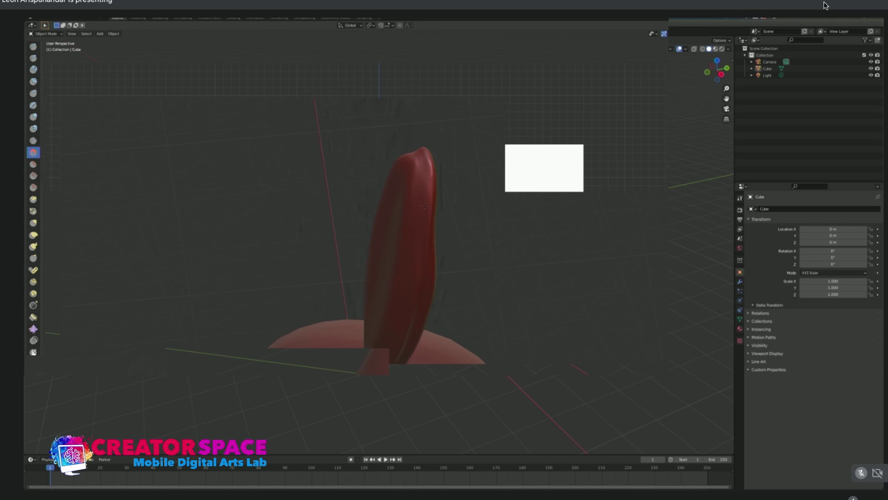
pyautogui.moveTo(418, 176); pyautogui.dragTo(422, 279, button='middle')
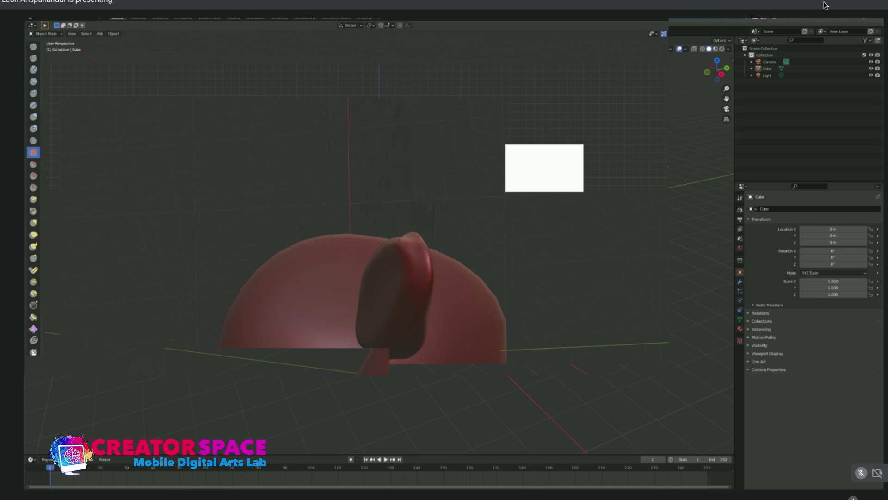
pyautogui.moveTo(432, 217); pyautogui.dragTo(423, 304, button='middle')
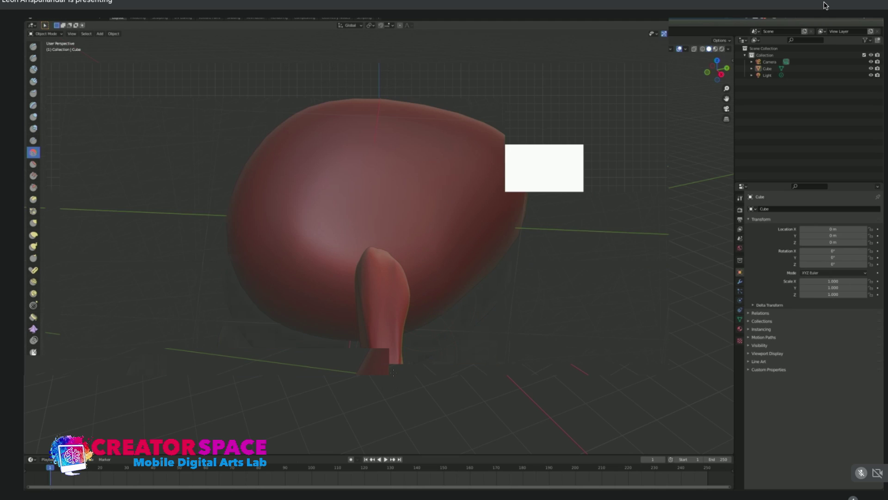
pyautogui.moveTo(385, 323); pyautogui.dragTo(379, 342, button='middle')
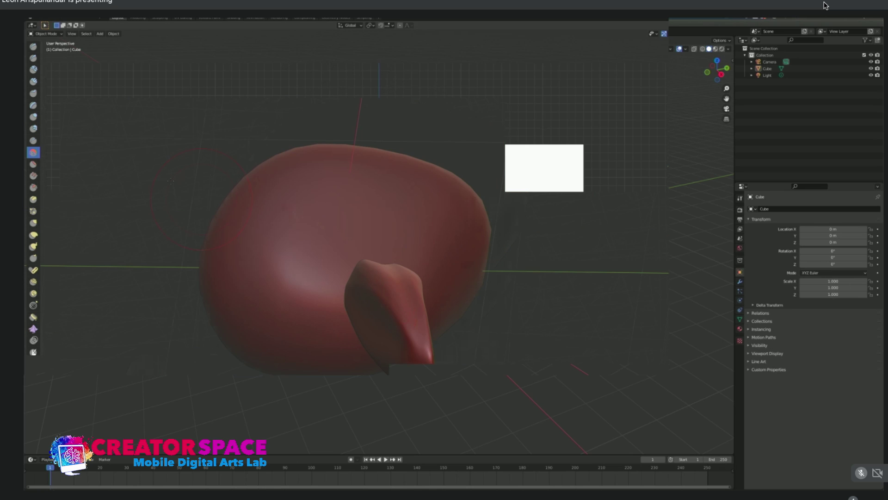
# Select the Clay Strips brush and clear the small mask patch painted on the ear's upper face.
pyautogui.click(33, 81)
pyautogui.moveTo(412, 351)
pyautogui.mouseDown(button='middle')
pyautogui.moveTo(442, 159)
pyautogui.moveTo(529, 177)
pyautogui.moveTo(449, 172)
pyautogui.mouseUp(button='middle')
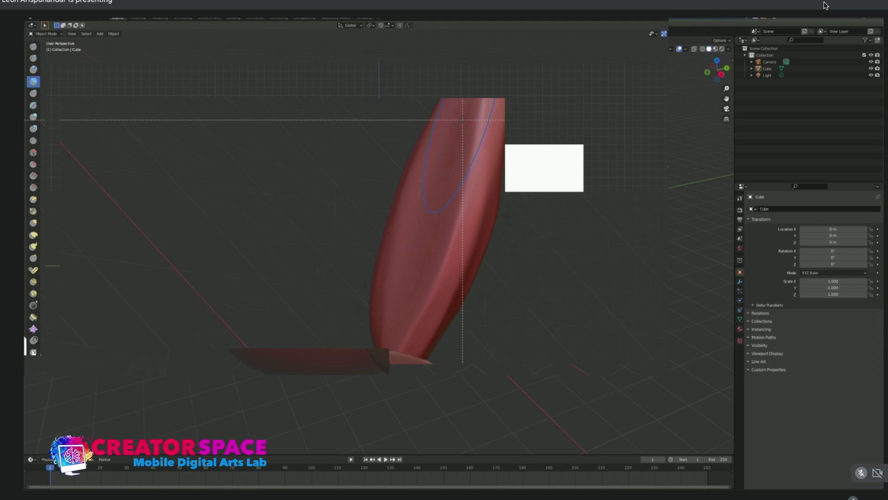
pyautogui.moveTo(458, 121); pyautogui.dragTo(460, 130)
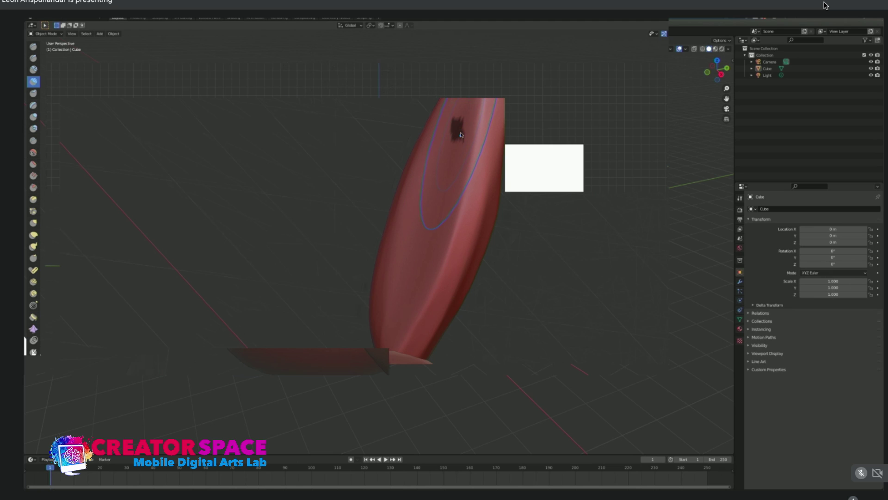
pyautogui.press('a')
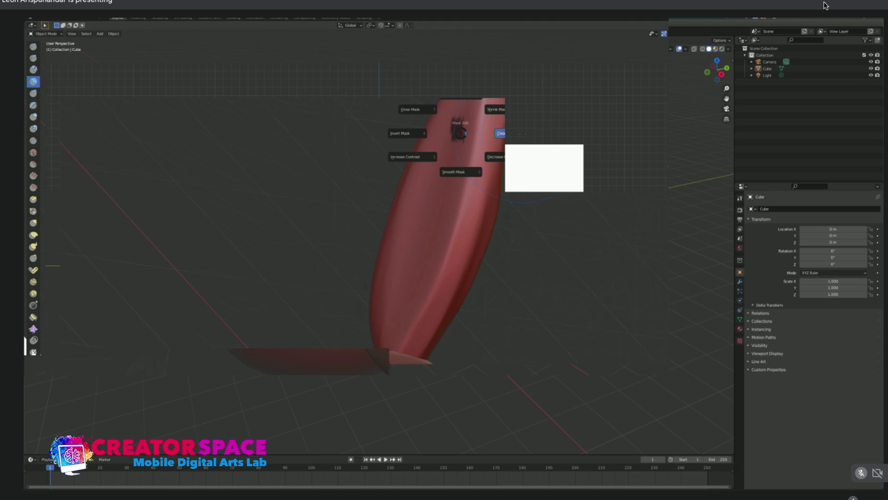
pyautogui.click(522, 134)
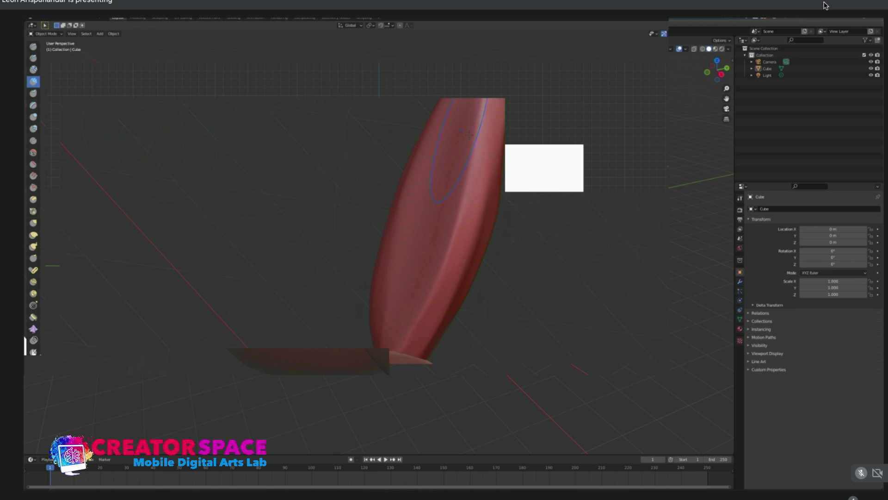
# Try a Clay brush stroke down the ear's upper face, undo it and return to the Clay Strips brush.
pyautogui.click(34, 69)
pyautogui.moveTo(456, 132); pyautogui.dragTo(428, 210)
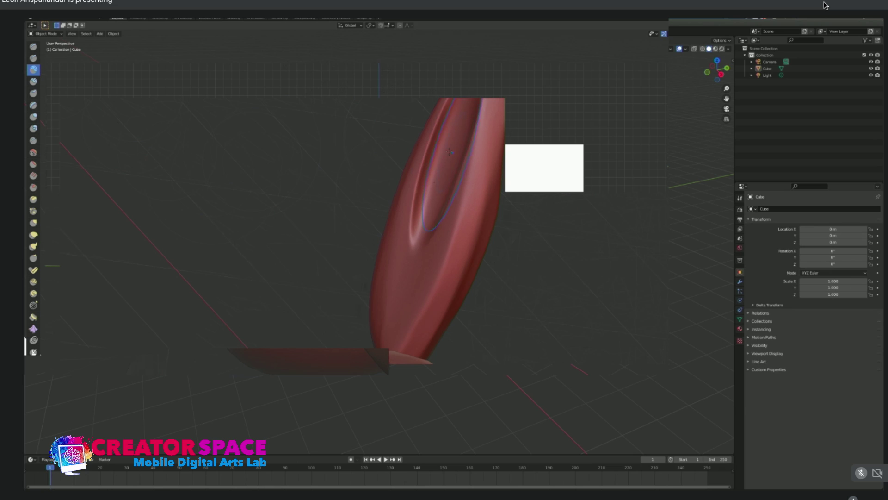
pyautogui.hotkey('ctrl', 'z')
pyautogui.click(33, 82)
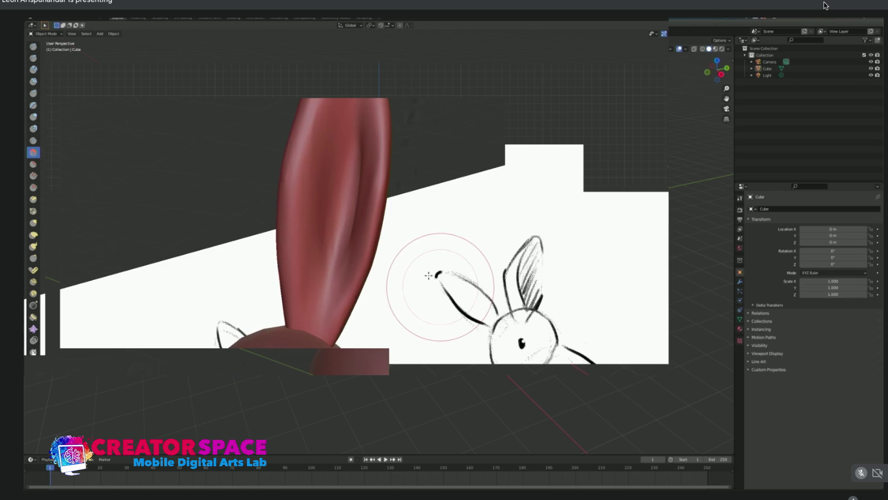
# Sculpt narrow creases down the ear's inner hollow with a smaller Crease brush.
pyautogui.hotkey('shift', 'c')
pyautogui.press('[')
pyautogui.press('[')
pyautogui.press('[')
pyautogui.press('[')
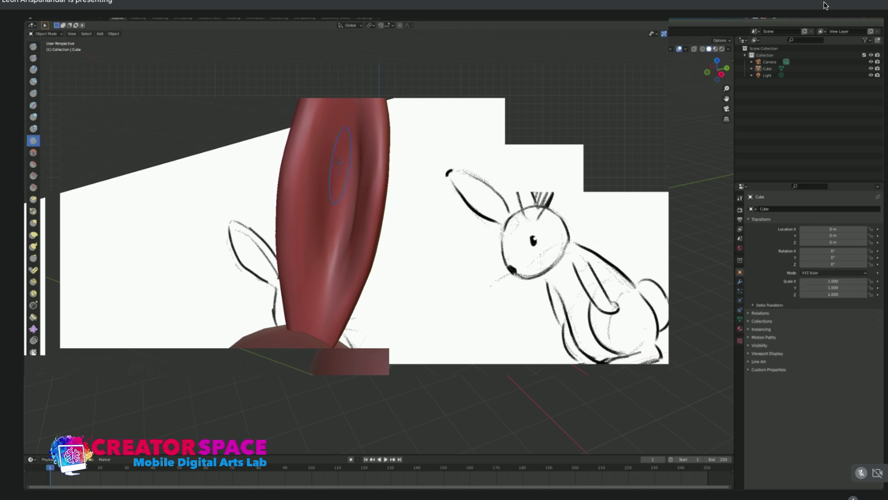
pyautogui.moveTo(403, 167)
pyautogui.mouseDown(button='middle')
pyautogui.moveTo(435, 213)
pyautogui.moveTo(478, 216)
pyautogui.moveTo(470, 222)
pyautogui.moveTo(460, 207)
pyautogui.mouseUp(button='middle')
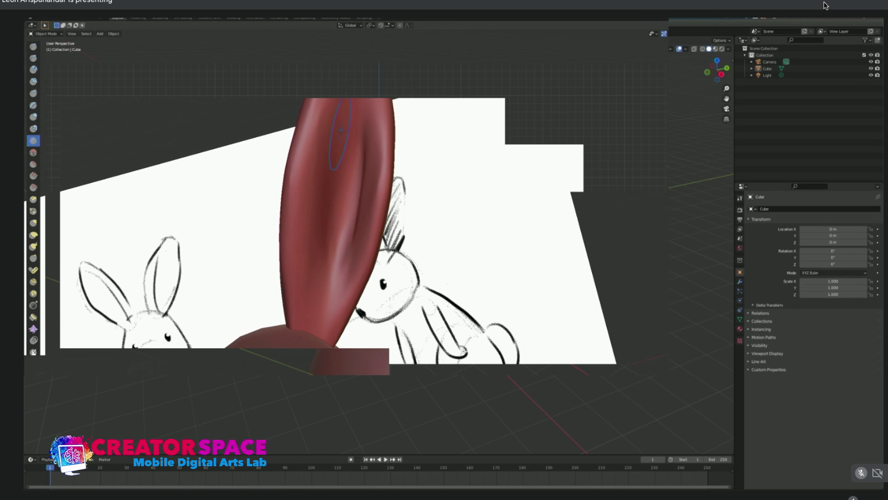
pyautogui.moveTo(353, 122); pyautogui.dragTo(336, 178)
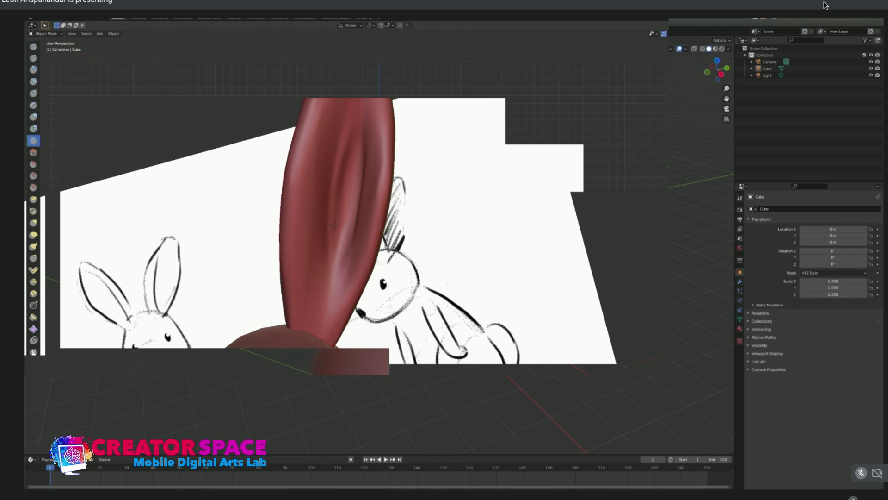
pyautogui.moveTo(335, 240); pyautogui.dragTo(337, 270)
pyautogui.moveTo(350, 123)
pyautogui.mouseDown()
pyautogui.moveTo(333, 214)
pyautogui.moveTo(353, 169)
pyautogui.moveTo(349, 148)
pyautogui.moveTo(332, 190)
pyautogui.moveTo(343, 189)
pyautogui.mouseUp()
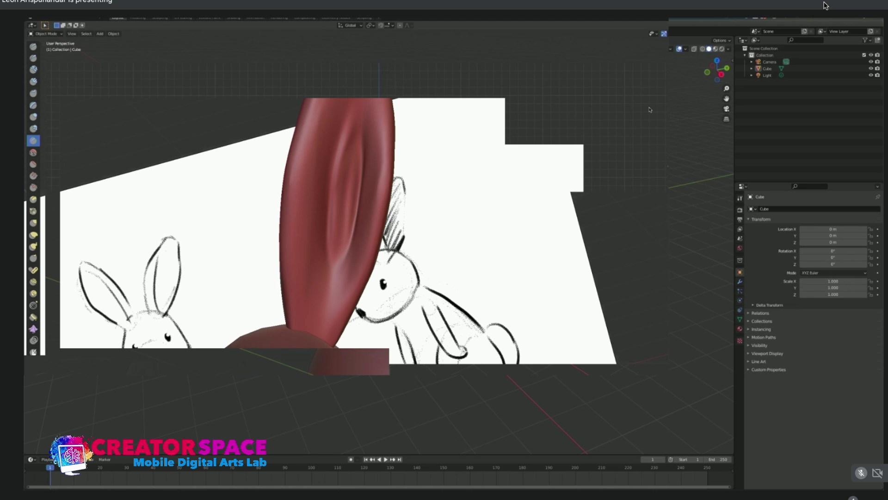
# Switch the viewport to a beige matcap, and add and smooth further creases inside the ear's hollow.
pyautogui.click(625, 101)
pyautogui.moveTo(361, 257)
pyautogui.mouseDown(button='middle')
pyautogui.moveTo(327, 210)
pyautogui.moveTo(304, 248)
pyautogui.moveTo(324, 241)
pyautogui.moveTo(335, 194)
pyautogui.mouseUp(button='middle')
pyautogui.moveTo(350, 119); pyautogui.dragTo(326, 182)
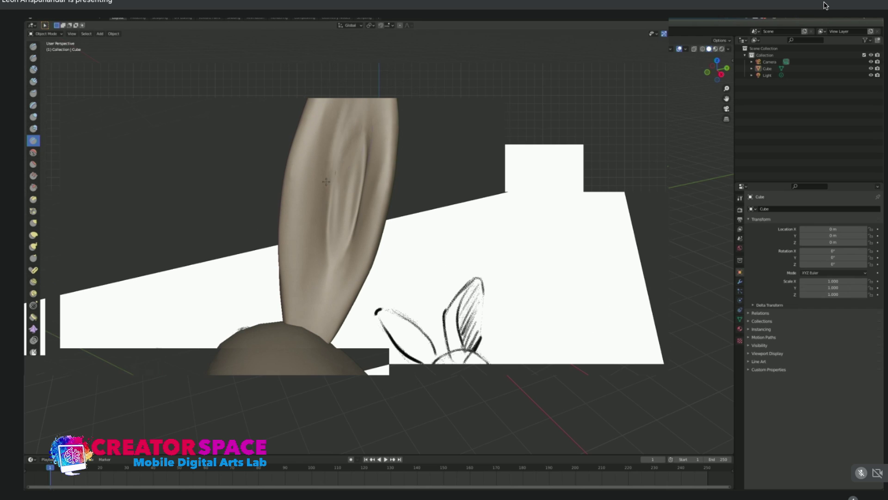
pyautogui.moveTo(343, 125); pyautogui.dragTo(332, 256)
pyautogui.moveTo(350, 173); pyautogui.dragTo(341, 255)
pyautogui.moveTo(343, 257)
pyautogui.mouseDown(button='middle')
pyautogui.moveTo(363, 251)
pyautogui.moveTo(365, 231)
pyautogui.mouseUp(button='middle')
pyautogui.moveTo(337, 227)
pyautogui.keyDown('shift'); pyautogui.mouseDown()
pyautogui.moveTo(348, 123)
pyautogui.moveTo(355, 126)
pyautogui.moveTo(353, 194)
pyautogui.moveTo(371, 123)
pyautogui.moveTo(327, 281)
pyautogui.mouseUp(); pyautogui.keyUp('shift')
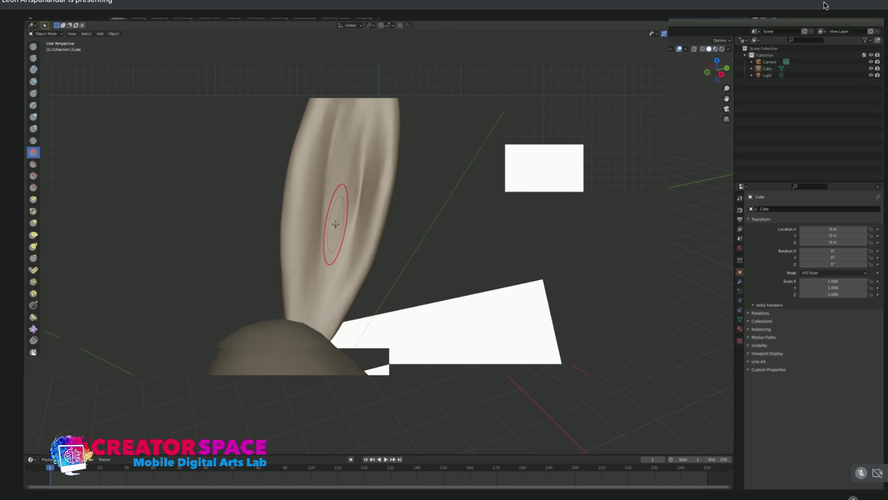
# Try pulling the ear's inner fold sideways with the Snake Hook brush and undo it.
pyautogui.press('g')
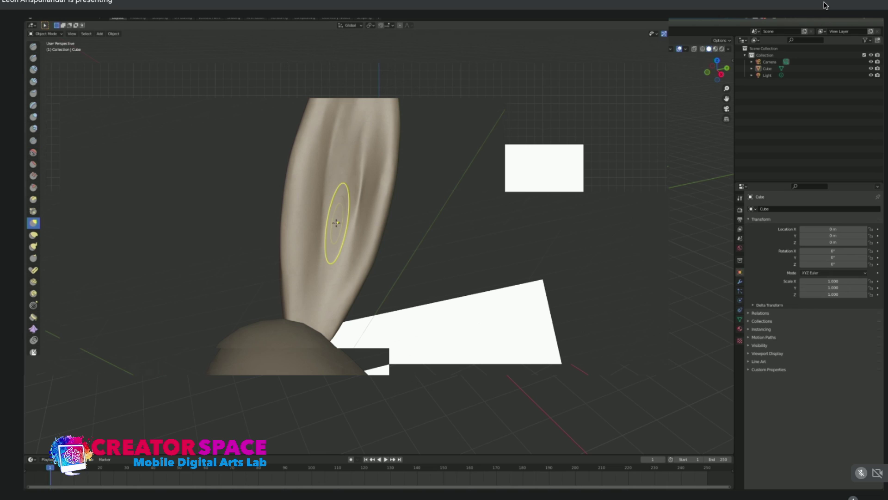
pyautogui.click(33, 246)
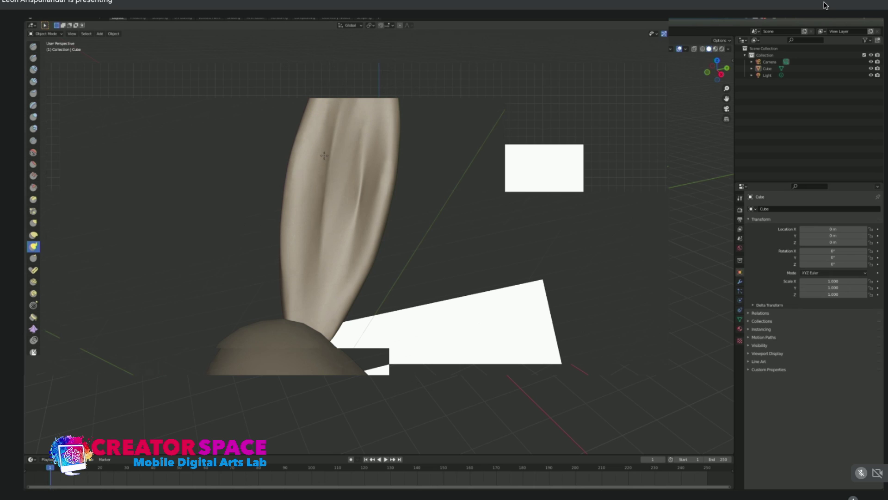
pyautogui.moveTo(331, 160); pyautogui.dragTo(324, 171)
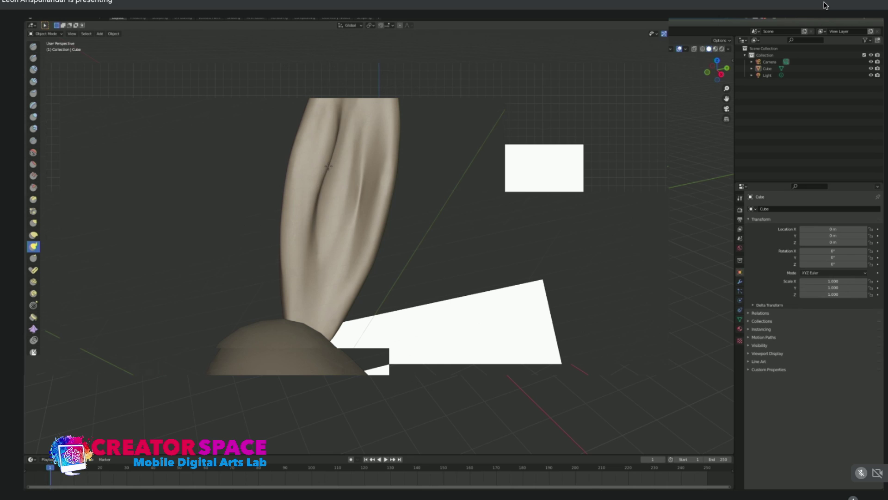
pyautogui.hotkey('ctrl', 'z')
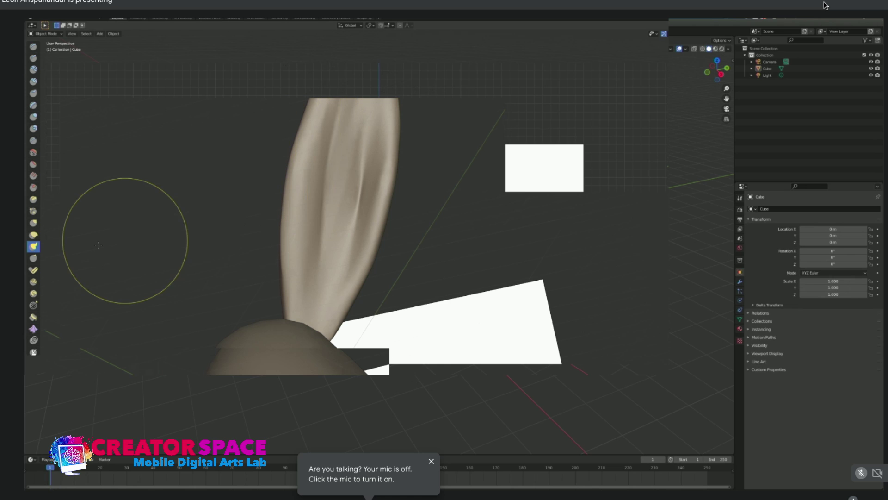
# Try the Grab brush on the ear's inner fold, and pull the fold toward the ear's tip with Snake Hook.
pyautogui.click(34, 223)
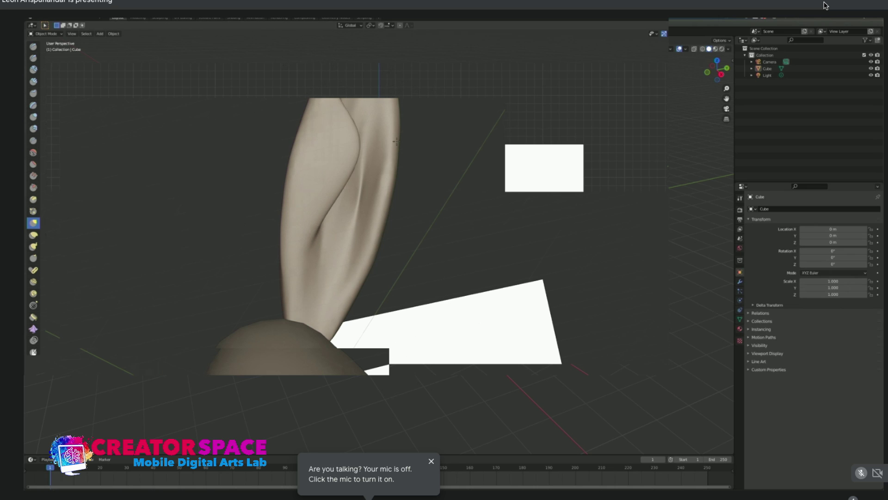
pyautogui.click(33, 247)
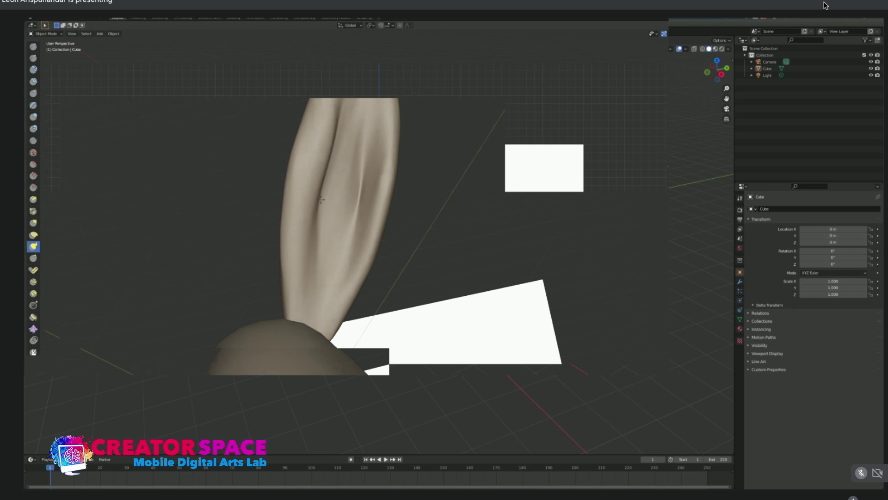
pyautogui.moveTo(346, 135); pyautogui.dragTo(353, 102)
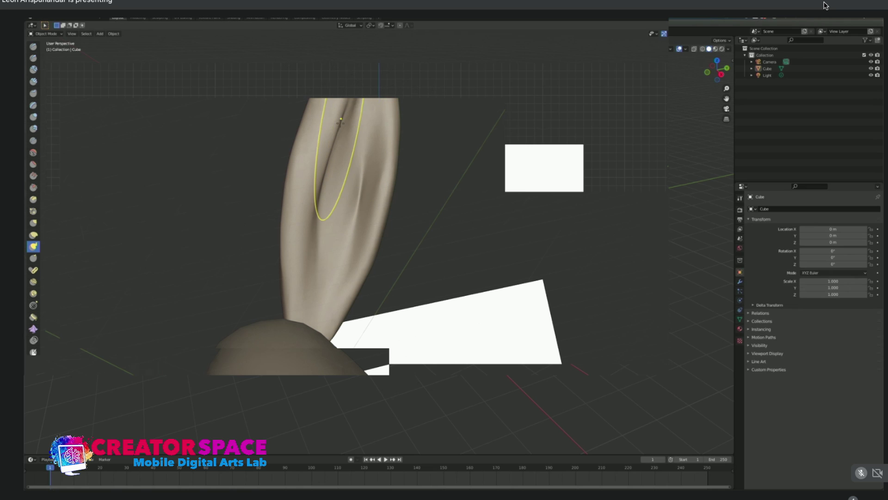
# Carve creases along both sides of the ear's inner fold and down toward the ear's base with the Crease brush.
pyautogui.hotkey('shift', 'c')
pyautogui.press('p')
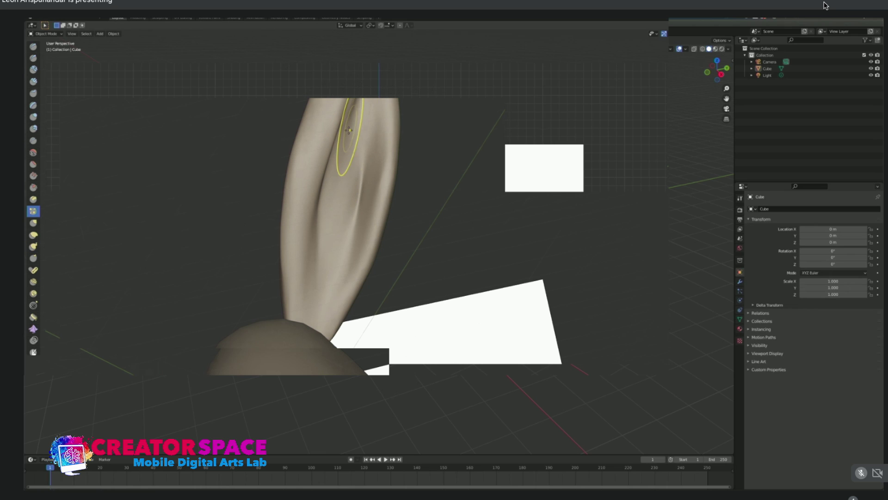
pyautogui.moveTo(349, 109); pyautogui.dragTo(323, 129, button='middle')
pyautogui.hotkey('shift', 'c')
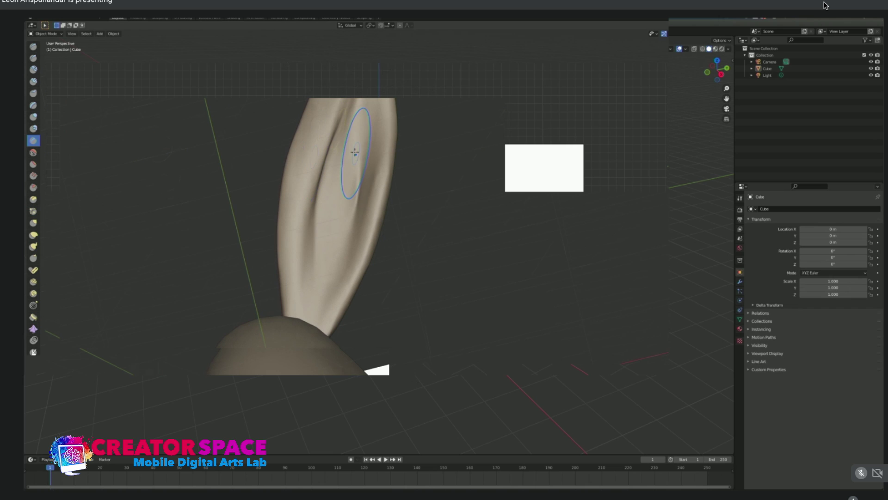
pyautogui.moveTo(349, 141); pyautogui.dragTo(352, 101)
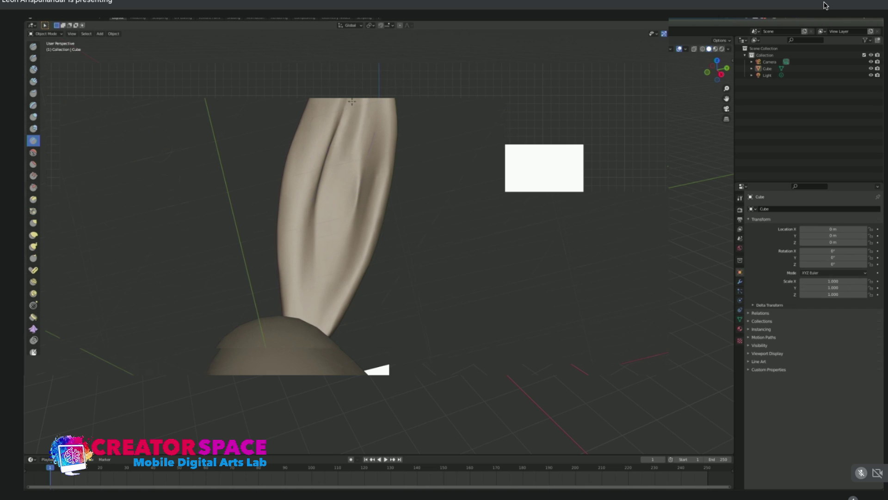
pyautogui.moveTo(332, 156); pyautogui.dragTo(350, 105)
pyautogui.moveTo(328, 161); pyautogui.dragTo(315, 260)
pyautogui.moveTo(316, 220); pyautogui.dragTo(311, 304)
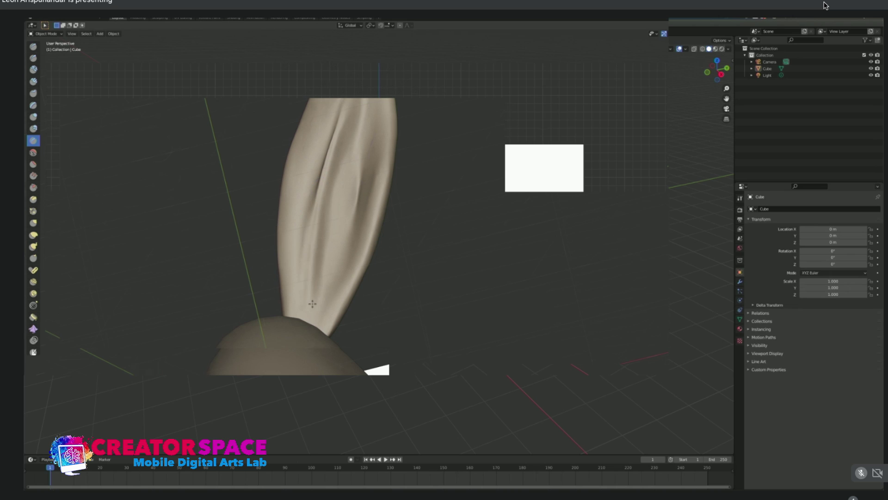
pyautogui.moveTo(317, 204); pyautogui.dragTo(314, 305)
# Smooth the fresh crease running down the ear's inner fold.
pyautogui.moveTo(322, 200)
pyautogui.mouseDown(button='middle')
pyautogui.moveTo(358, 296)
pyautogui.moveTo(330, 246)
pyautogui.mouseUp(button='middle')
pyautogui.keyDown('shift'); pyautogui.moveTo(325, 114); pyautogui.dragTo(309, 260); pyautogui.keyUp('shift')
pyautogui.moveTo(310, 260)
pyautogui.mouseDown(button='middle')
pyautogui.moveTo(341, 214)
pyautogui.moveTo(324, 190)
pyautogui.mouseUp(button='middle')
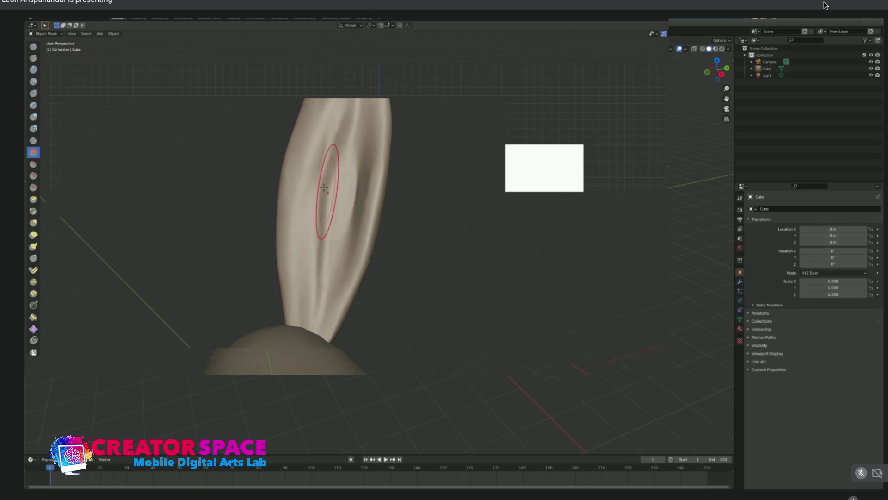
# Try further Crease strokes down the middle of the ear's inner hollow and undo them.
pyautogui.hotkey('shift', 'c')
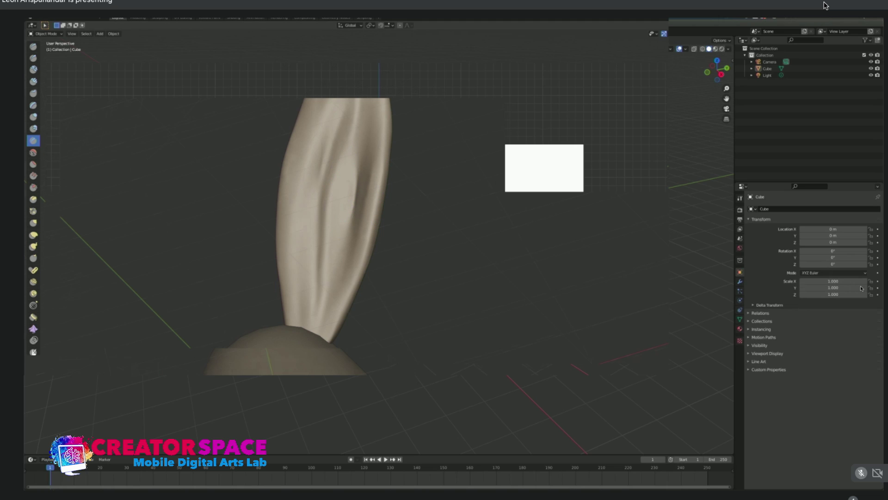
pyautogui.moveTo(355, 99); pyautogui.dragTo(316, 247)
pyautogui.moveTo(402, 227)
pyautogui.mouseDown(button='middle')
pyautogui.moveTo(342, 232)
pyautogui.moveTo(358, 231)
pyautogui.moveTo(350, 232)
pyautogui.mouseUp(button='middle')
pyautogui.hotkey('ctrl', 'z')
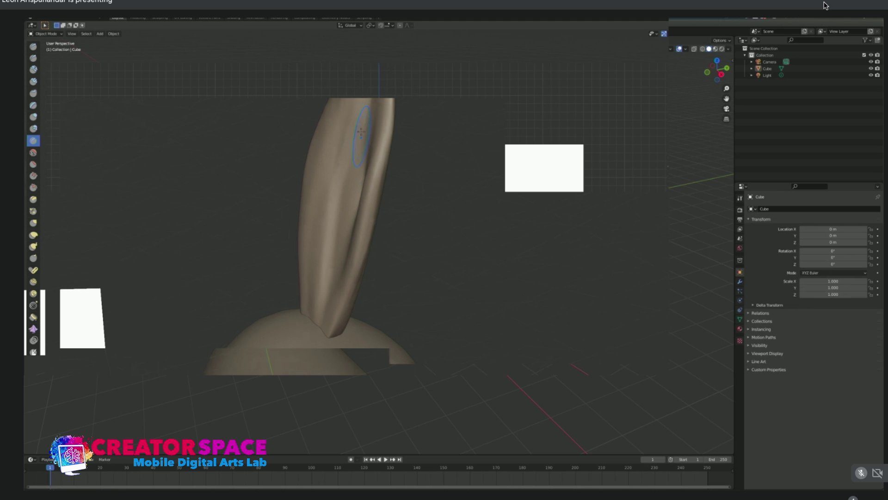
pyautogui.moveTo(363, 103); pyautogui.dragTo(369, 137, button='middle')
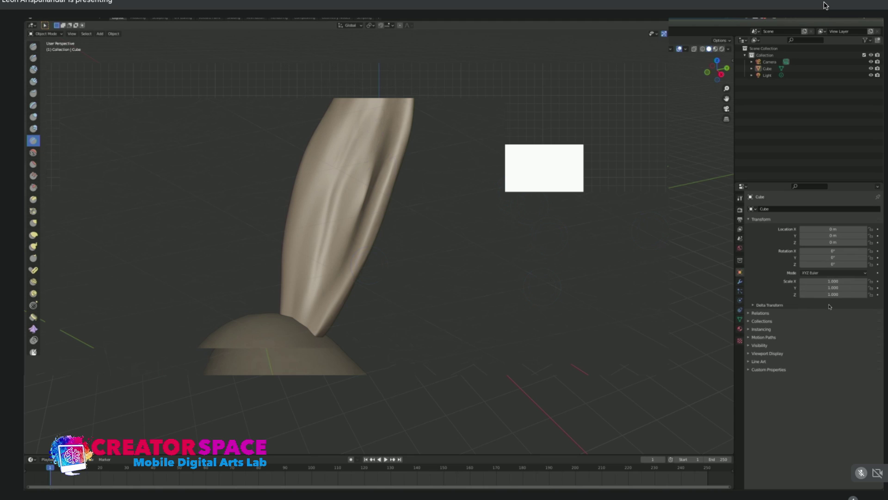
pyautogui.moveTo(513, 266); pyautogui.dragTo(333, 139, button='middle')
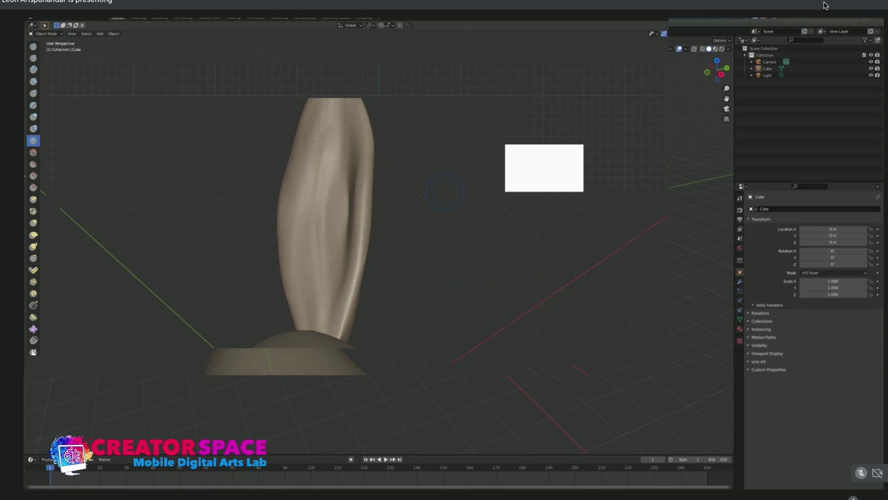
pyautogui.moveTo(323, 184)
pyautogui.mouseDown()
pyautogui.moveTo(317, 240)
pyautogui.moveTo(325, 305)
pyautogui.moveTo(333, 159)
pyautogui.mouseUp()
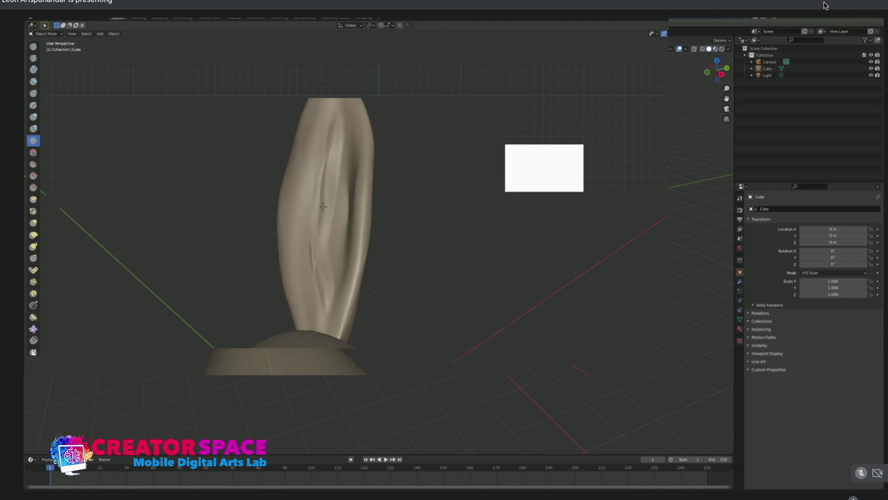
pyautogui.hotkey('ctrl', 'z')
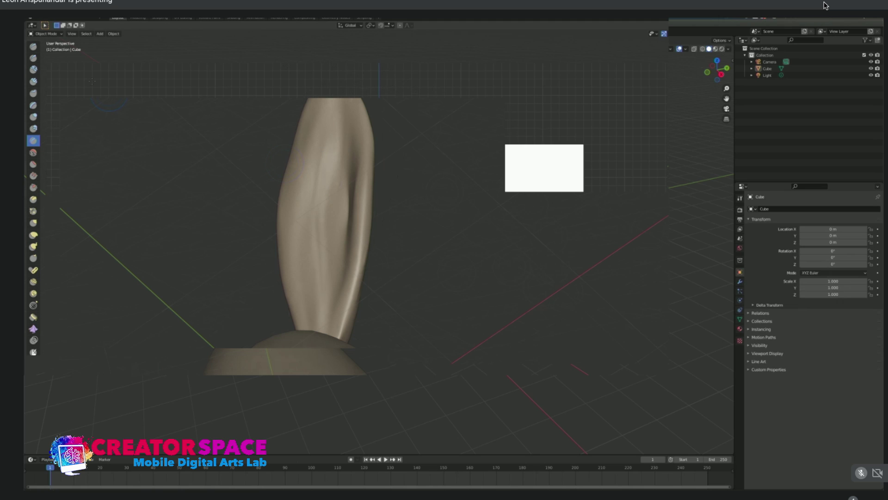
# Plane down the ear's inner fold with the Scrape brush and soften it with the Smooth brush.
pyautogui.click(34, 59)
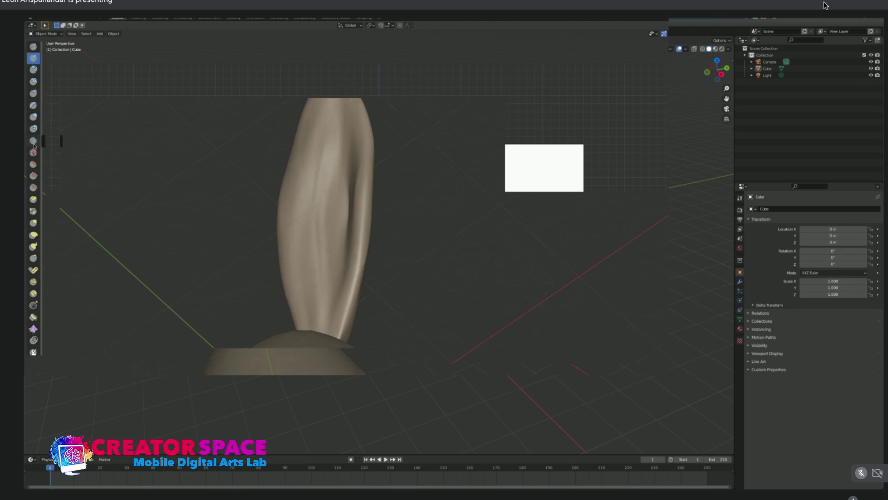
pyautogui.click(35, 189)
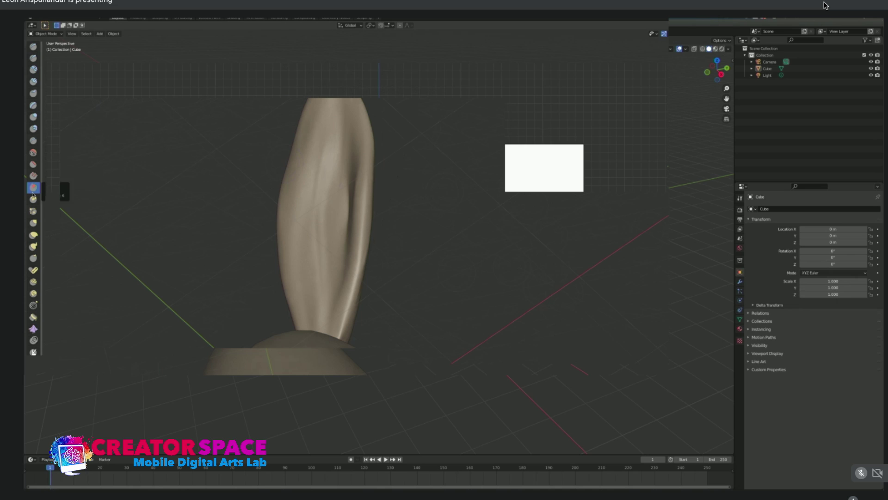
pyautogui.moveTo(327, 179)
pyautogui.mouseDown()
pyautogui.moveTo(318, 238)
pyautogui.moveTo(323, 304)
pyautogui.moveTo(324, 170)
pyautogui.moveTo(319, 243)
pyautogui.moveTo(333, 184)
pyautogui.mouseUp()
pyautogui.moveTo(311, 306)
pyautogui.mouseDown(button='middle')
pyautogui.moveTo(391, 365)
pyautogui.moveTo(407, 265)
pyautogui.moveTo(341, 269)
pyautogui.mouseUp(button='middle')
pyautogui.hotkey('shift', 's')
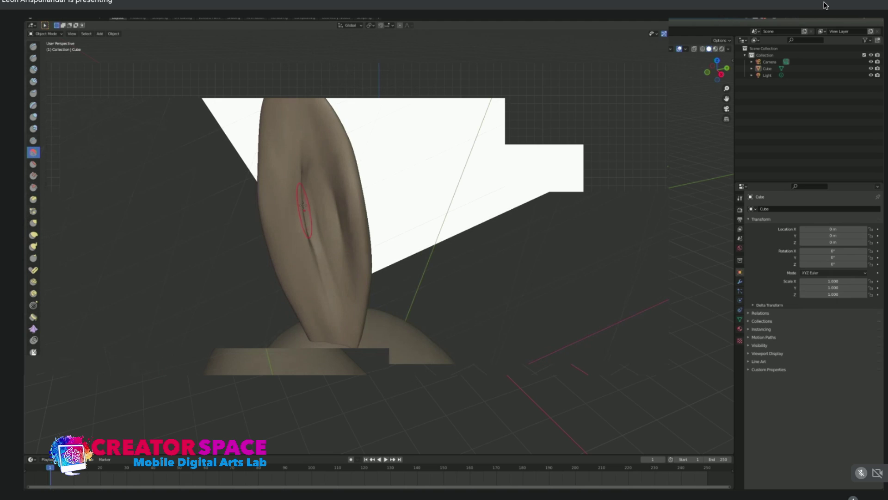
pyautogui.moveTo(324, 245); pyautogui.dragTo(360, 228, button='middle')
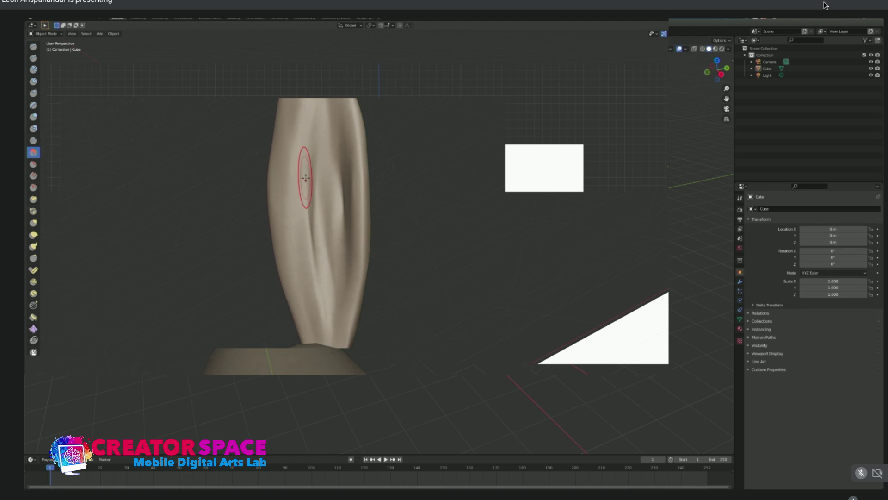
# Cut a deep crease down the full length of the ear's inner fold with repeated Crease strokes.
pyautogui.hotkey('shift', 'c')
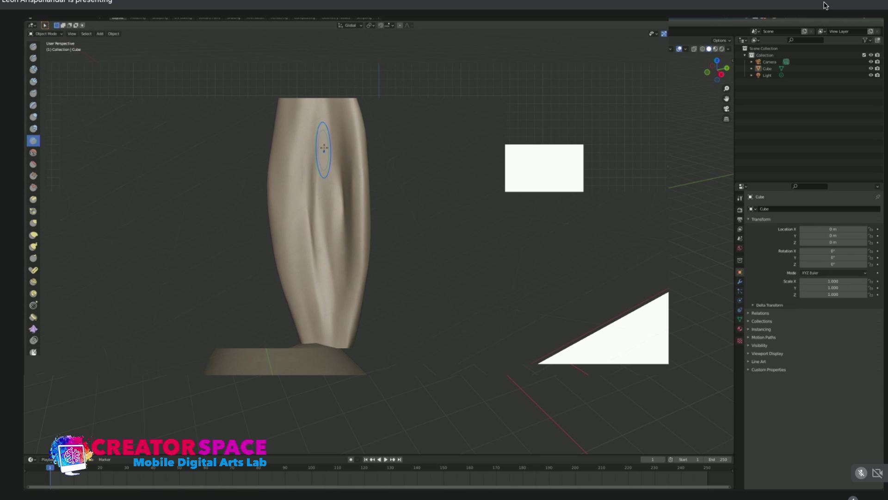
pyautogui.moveTo(319, 132)
pyautogui.mouseDown()
pyautogui.moveTo(313, 188)
pyautogui.moveTo(327, 333)
pyautogui.mouseUp()
pyautogui.moveTo(321, 127); pyautogui.dragTo(316, 214)
pyautogui.moveTo(319, 106); pyautogui.dragTo(319, 217)
pyautogui.moveTo(321, 169); pyautogui.dragTo(316, 231)
pyautogui.moveTo(318, 185); pyautogui.dragTo(324, 287)
# Try two more Crease strokes beside the deep fold in the ear's hollow and undo them.
pyautogui.moveTo(337, 207); pyautogui.dragTo(365, 186, button='middle')
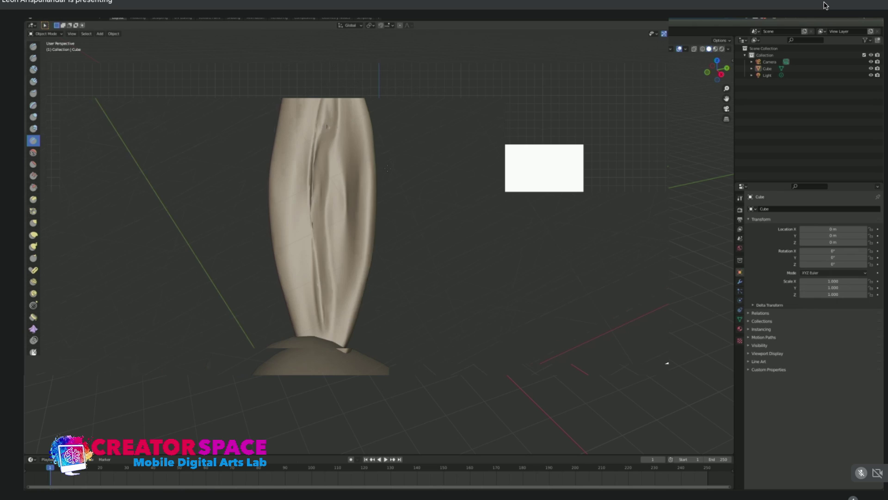
pyautogui.moveTo(335, 109); pyautogui.dragTo(339, 219)
pyautogui.moveTo(339, 138); pyautogui.dragTo(339, 278)
pyautogui.moveTo(334, 277)
pyautogui.mouseDown(button='middle')
pyautogui.moveTo(282, 296)
pyautogui.moveTo(310, 320)
pyautogui.mouseUp(button='middle')
pyautogui.moveTo(416, 372)
pyautogui.mouseDown(button='middle')
pyautogui.moveTo(456, 384)
pyautogui.moveTo(504, 277)
pyautogui.moveTo(542, 246)
pyautogui.mouseUp(button='middle')
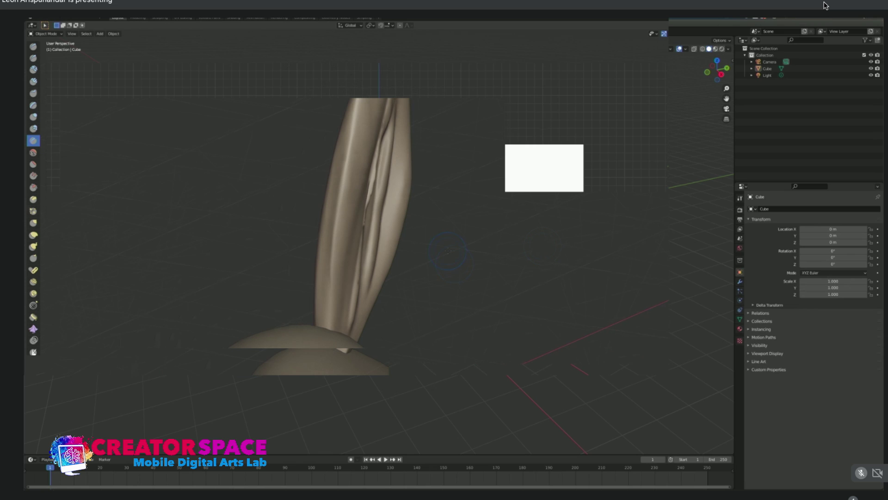
pyautogui.hotkey('ctrl', 'z')
pyautogui.hotkey('ctrl', 'z')
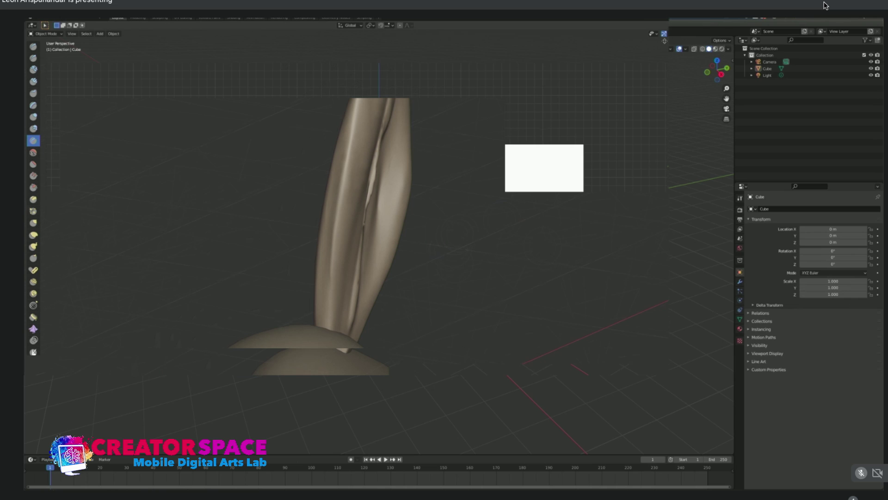
# Add long Crease strokes on both sides of the ear's central fold, running down toward the ear's base.
pyautogui.moveTo(409, 173)
pyautogui.mouseDown(button='middle')
pyautogui.moveTo(381, 214)
pyautogui.moveTo(371, 207)
pyautogui.mouseUp(button='middle')
pyautogui.moveTo(383, 104); pyautogui.dragTo(364, 248)
pyautogui.moveTo(398, 223); pyautogui.dragTo(386, 224, button='middle')
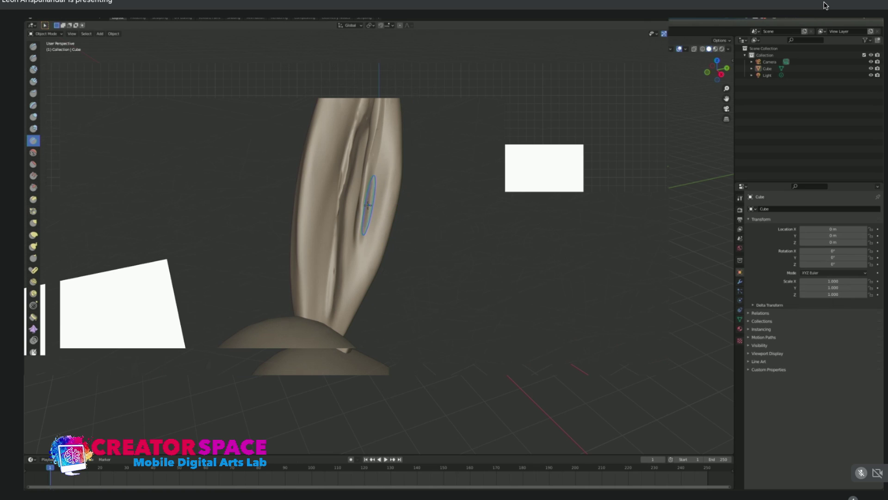
pyautogui.moveTo(366, 206); pyautogui.dragTo(343, 310)
pyautogui.moveTo(414, 217); pyautogui.dragTo(345, 116, button='middle')
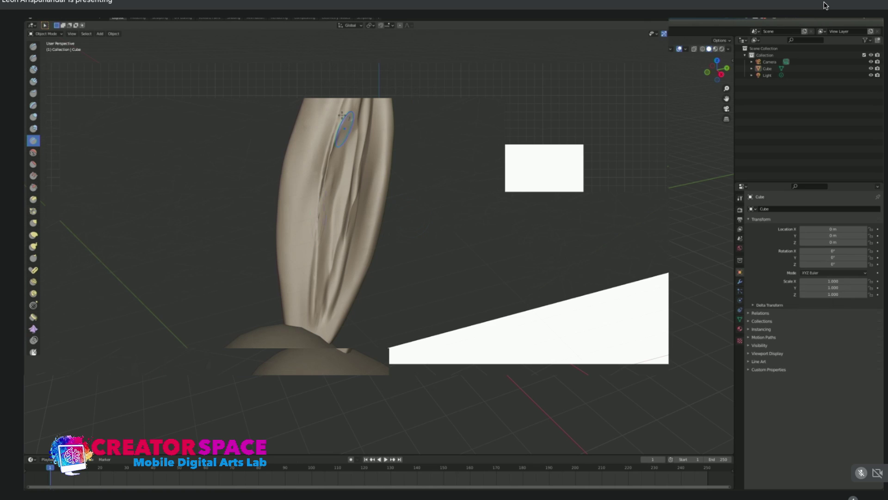
pyautogui.moveTo(334, 153); pyautogui.dragTo(320, 277)
# Soften the rough creases in the ear's hollow with the Smooth brush.
pyautogui.hotkey('shift', 's')
pyautogui.moveTo(328, 201)
pyautogui.mouseDown()
pyautogui.moveTo(332, 176)
pyautogui.moveTo(323, 212)
pyautogui.moveTo(325, 201)
pyautogui.mouseUp()
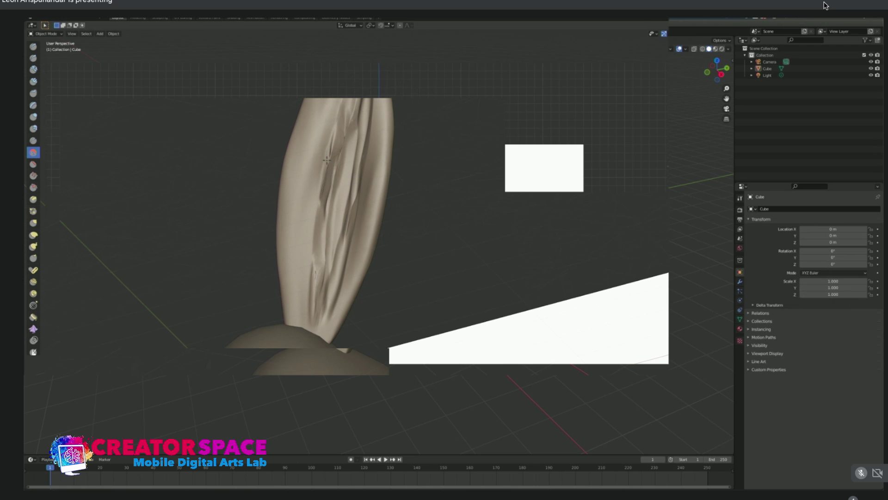
pyautogui.moveTo(339, 162)
pyautogui.mouseDown()
pyautogui.moveTo(323, 195)
pyautogui.moveTo(337, 183)
pyautogui.moveTo(349, 130)
pyautogui.moveTo(336, 185)
pyautogui.mouseUp()
pyautogui.moveTo(374, 116)
pyautogui.mouseDown()
pyautogui.moveTo(371, 160)
pyautogui.moveTo(359, 107)
pyautogui.mouseUp()
pyautogui.moveTo(324, 146); pyautogui.dragTo(322, 204)
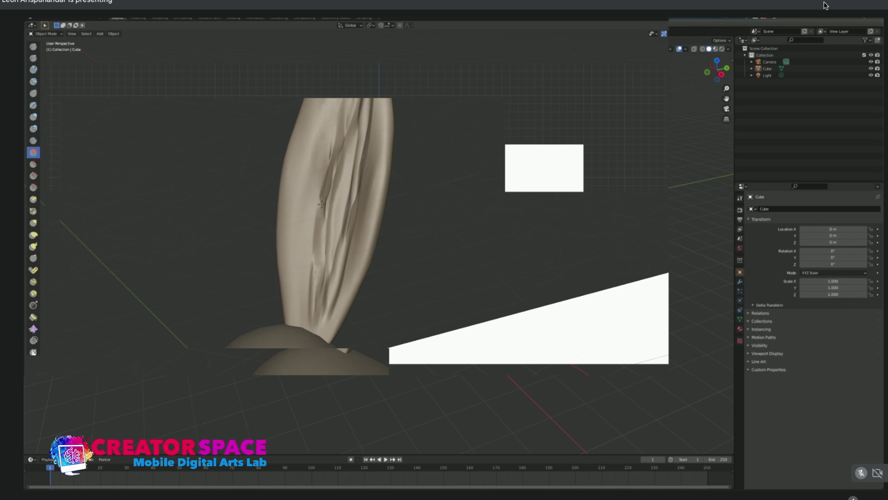
# Scrape down the sharp ridges inside the ear's hollow with the Scrape brush.
pyautogui.moveTo(359, 175); pyautogui.dragTo(497, 301, button='middle')
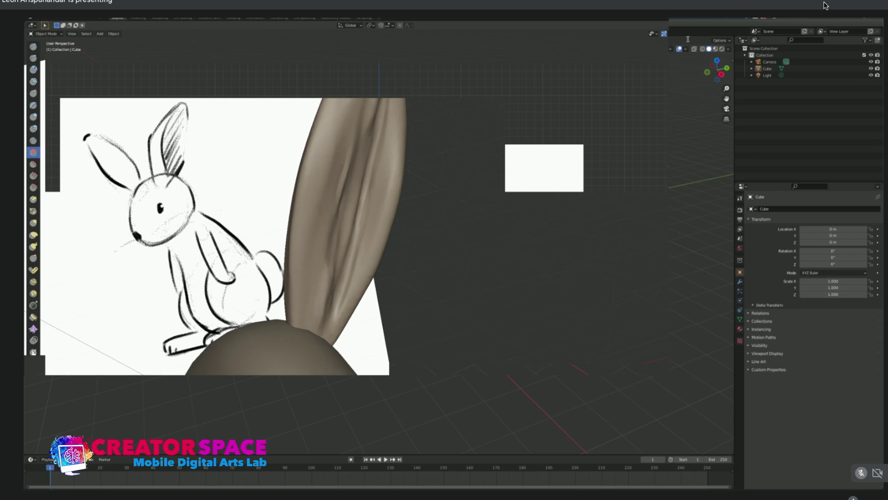
pyautogui.moveTo(403, 208); pyautogui.dragTo(371, 193, button='middle')
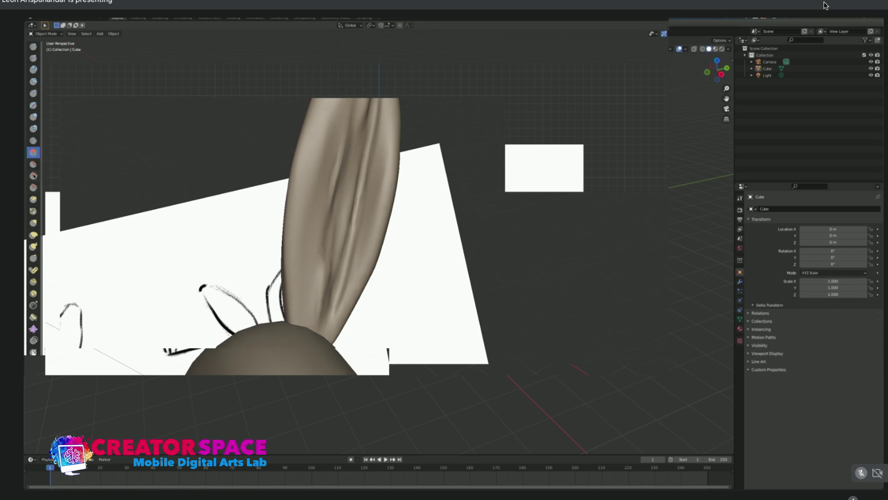
pyautogui.click(33, 187)
pyautogui.moveTo(368, 108)
pyautogui.mouseDown()
pyautogui.moveTo(351, 217)
pyautogui.moveTo(326, 278)
pyautogui.moveTo(359, 113)
pyautogui.moveTo(337, 200)
pyautogui.moveTo(348, 148)
pyautogui.moveTo(331, 300)
pyautogui.moveTo(370, 111)
pyautogui.moveTo(331, 287)
pyautogui.mouseUp()
pyautogui.moveTo(400, 199); pyautogui.dragTo(344, 199, button='middle')
pyautogui.moveTo(342, 222)
pyautogui.mouseDown()
pyautogui.moveTo(334, 157)
pyautogui.moveTo(327, 213)
pyautogui.mouseUp()
# Smooth the scraped folds along the whole length of the ear's hollow.
pyautogui.keyDown('shift'); pyautogui.moveTo(320, 263); pyautogui.dragTo(321, 163); pyautogui.keyUp('shift')
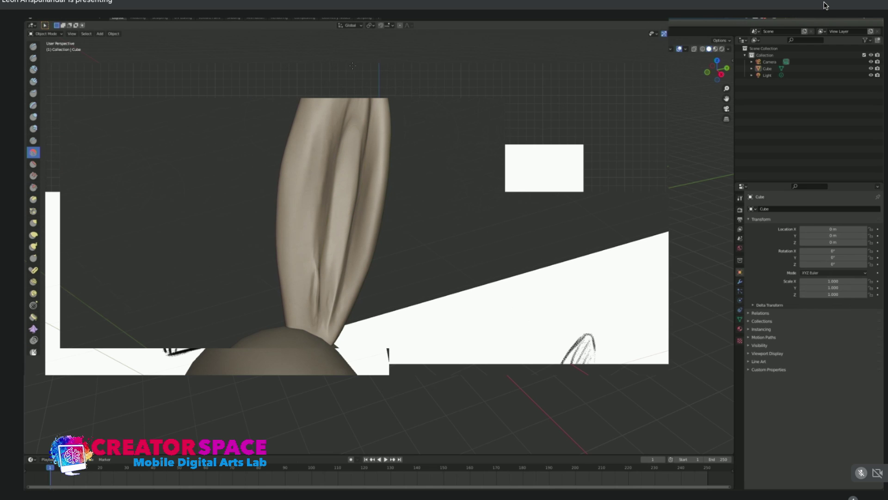
pyautogui.moveTo(367, 120)
pyautogui.keyDown('shift'); pyautogui.mouseDown()
pyautogui.moveTo(348, 246)
pyautogui.moveTo(355, 185)
pyautogui.moveTo(338, 277)
pyautogui.moveTo(328, 277)
pyautogui.moveTo(317, 306)
pyautogui.mouseUp(); pyautogui.keyUp('shift')
pyautogui.keyDown('shift'); pyautogui.moveTo(353, 122); pyautogui.dragTo(352, 167); pyautogui.keyUp('shift')
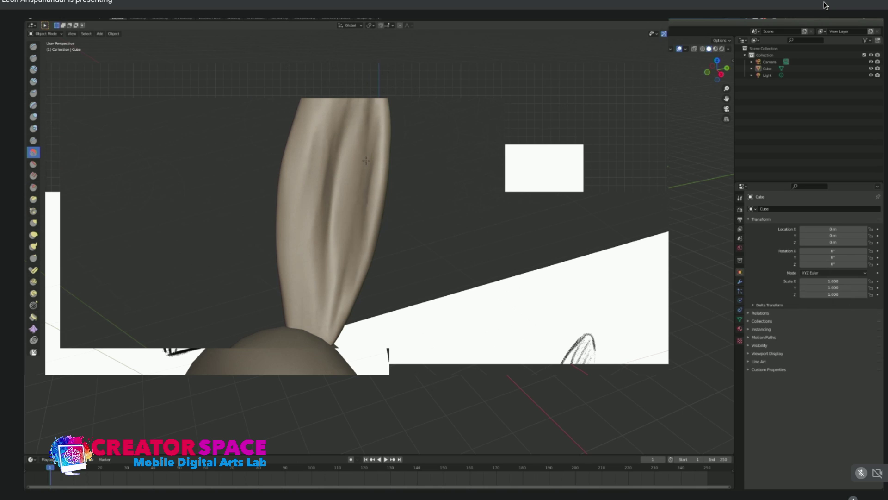
pyautogui.moveTo(356, 174)
pyautogui.mouseDown(button='middle')
pyautogui.moveTo(348, 190)
pyautogui.moveTo(393, 213)
pyautogui.moveTo(333, 217)
pyautogui.moveTo(366, 194)
pyautogui.moveTo(367, 216)
pyautogui.mouseUp(button='middle')
pyautogui.moveTo(359, 125)
pyautogui.mouseDown()
pyautogui.moveTo(340, 179)
pyautogui.moveTo(343, 256)
pyautogui.mouseUp()
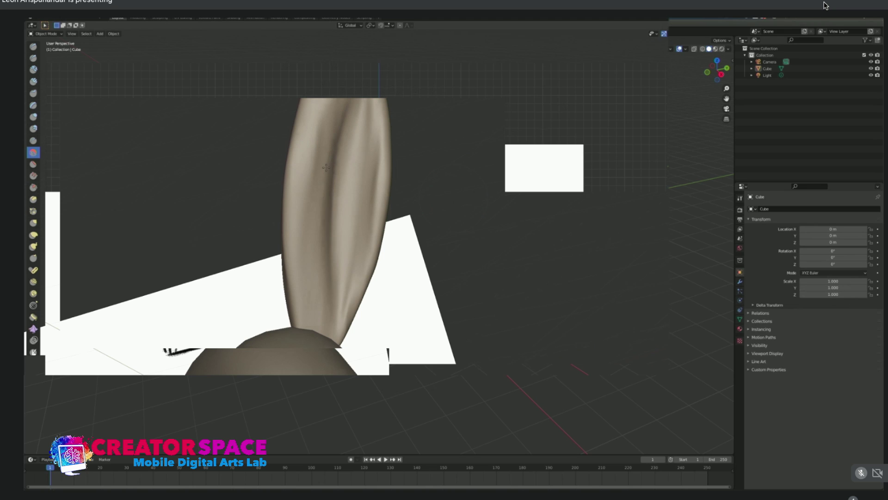
# Carve one long crease down the middle of the smoothed ear hollow with the Crease brush.
pyautogui.moveTo(325, 194); pyautogui.dragTo(323, 174, button='middle')
pyautogui.hotkey('shift', 'c')
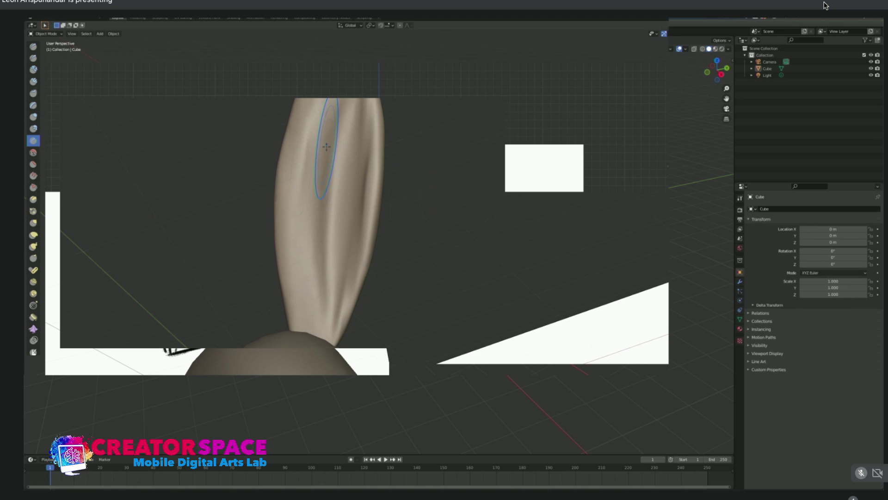
pyautogui.moveTo(330, 154)
pyautogui.mouseDown()
pyautogui.moveTo(324, 104)
pyautogui.moveTo(335, 106)
pyautogui.moveTo(319, 183)
pyautogui.moveTo(324, 273)
pyautogui.mouseUp()
# Enlarge the Smooth brush and blend the central crease into the surrounding ear surface.
pyautogui.hotkey('shift', 's')
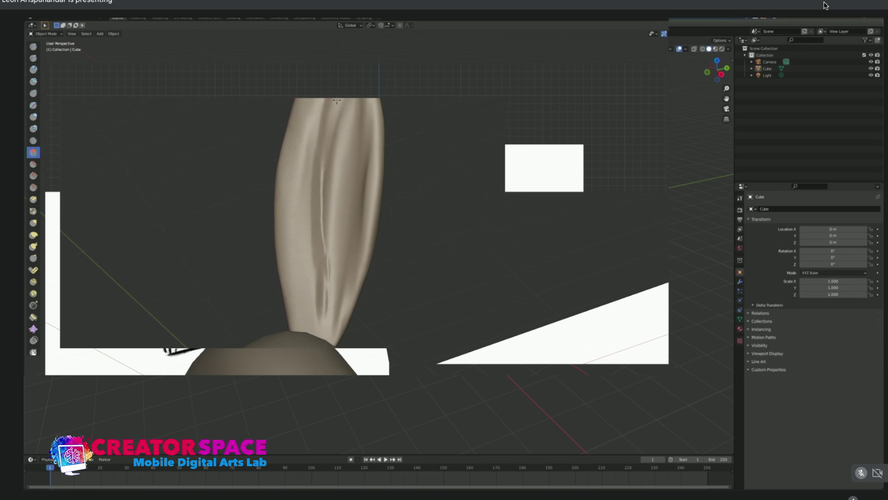
pyautogui.moveTo(325, 205)
pyautogui.mouseDown()
pyautogui.moveTo(331, 316)
pyautogui.moveTo(337, 139)
pyautogui.moveTo(352, 170)
pyautogui.moveTo(349, 106)
pyautogui.moveTo(366, 204)
pyautogui.moveTo(354, 259)
pyautogui.moveTo(345, 187)
pyautogui.mouseUp()
pyautogui.press(']')
pyautogui.press(']')
pyautogui.press(']')
pyautogui.press(']')
pyautogui.press(']')
pyautogui.moveTo(330, 269)
pyautogui.mouseDown()
pyautogui.moveTo(353, 272)
pyautogui.moveTo(337, 179)
pyautogui.moveTo(317, 229)
pyautogui.mouseUp()
# Try the Inflate brush and a long Draw stroke on the back of the ear, undoing both.
pyautogui.moveTo(317, 229)
pyautogui.mouseDown(button='middle')
pyautogui.moveTo(336, 184)
pyautogui.moveTo(403, 190)
pyautogui.moveTo(377, 159)
pyautogui.moveTo(601, 292)
pyautogui.moveTo(409, 162)
pyautogui.mouseUp(button='middle')
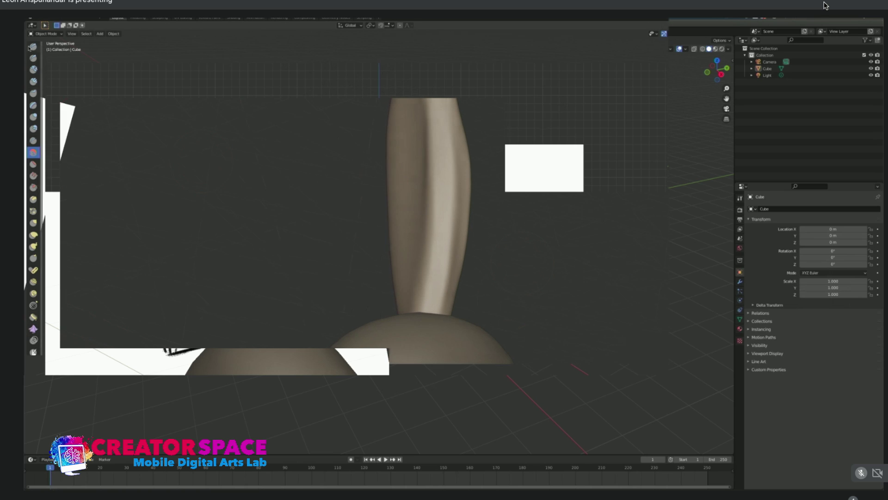
pyautogui.click(34, 116)
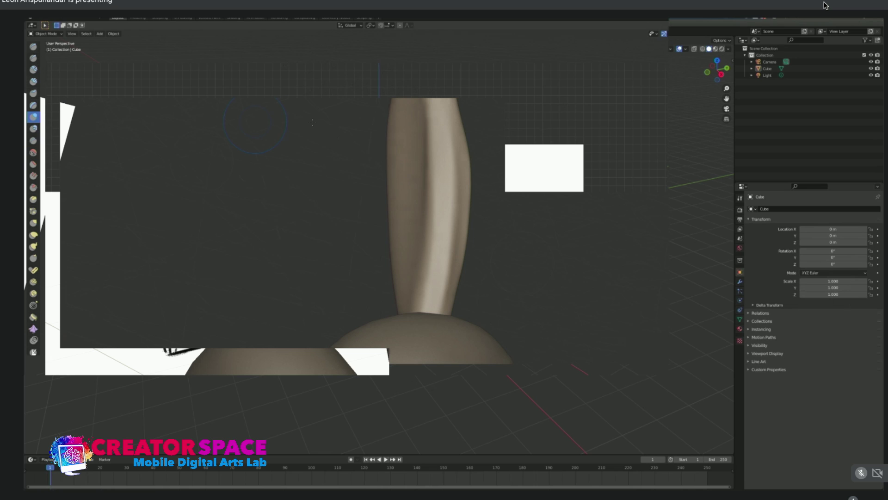
pyautogui.moveTo(427, 130)
pyautogui.mouseDown()
pyautogui.moveTo(415, 123)
pyautogui.moveTo(415, 144)
pyautogui.mouseUp()
pyautogui.hotkey('ctrl', 'z')
pyautogui.click(33, 47)
pyautogui.moveTo(418, 101); pyautogui.dragTo(407, 260)
pyautogui.moveTo(456, 204)
pyautogui.mouseDown(button='middle')
pyautogui.moveTo(573, 166)
pyautogui.moveTo(588, 173)
pyautogui.moveTo(562, 186)
pyautogui.mouseUp(button='middle')
pyautogui.hotkey('ctrl', 'z')
# Sculpt lengthwise ridges on the back of the ear with the Draw brush and smooth them.
pyautogui.moveTo(539, 226); pyautogui.dragTo(428, 242, button='middle')
pyautogui.moveTo(424, 102)
pyautogui.mouseDown()
pyautogui.moveTo(423, 243)
pyautogui.moveTo(431, 121)
pyautogui.moveTo(433, 217)
pyautogui.moveTo(410, 162)
pyautogui.moveTo(418, 253)
pyautogui.moveTo(450, 231)
pyautogui.moveTo(451, 144)
pyautogui.moveTo(455, 222)
pyautogui.moveTo(431, 129)
pyautogui.moveTo(409, 254)
pyautogui.mouseUp()
pyautogui.hotkey('ctrl', 'z')
pyautogui.press('s')
pyautogui.moveTo(415, 165); pyautogui.dragTo(436, 211)
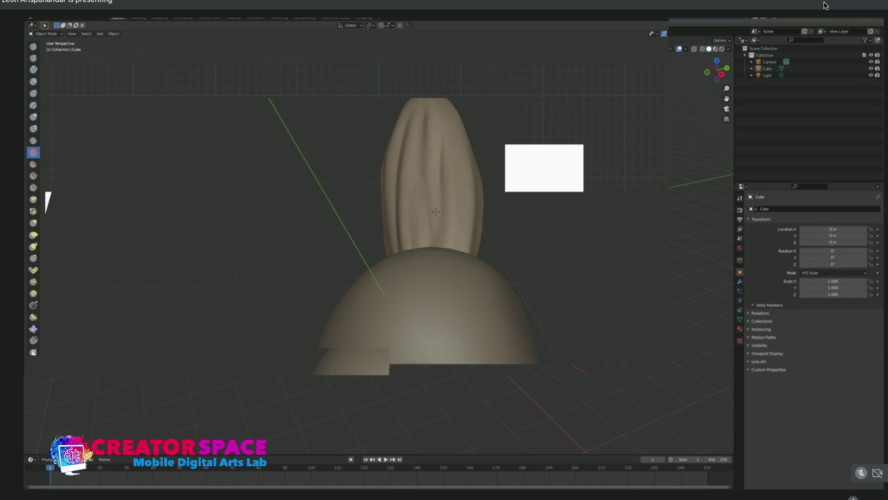
pyautogui.moveTo(440, 178)
pyautogui.mouseDown(button='middle')
pyautogui.moveTo(411, 212)
pyautogui.moveTo(597, 210)
pyautogui.mouseUp(button='middle')
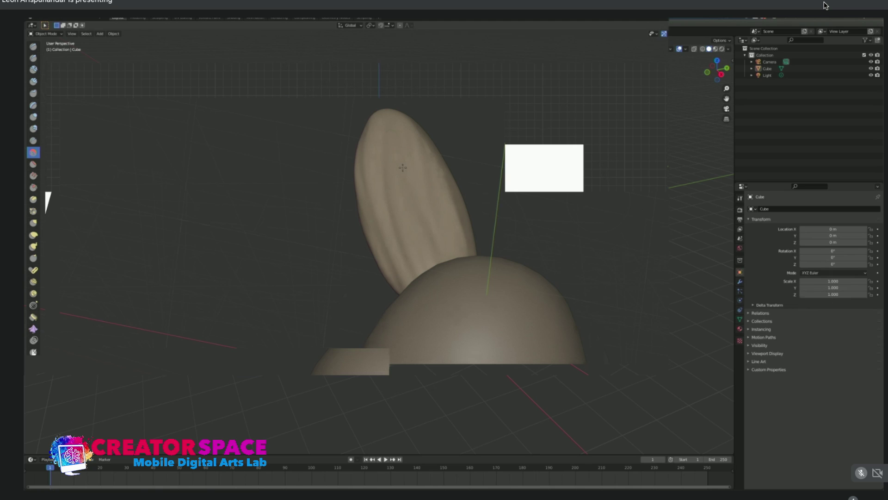
pyautogui.moveTo(367, 165); pyautogui.dragTo(355, 176, button='middle')
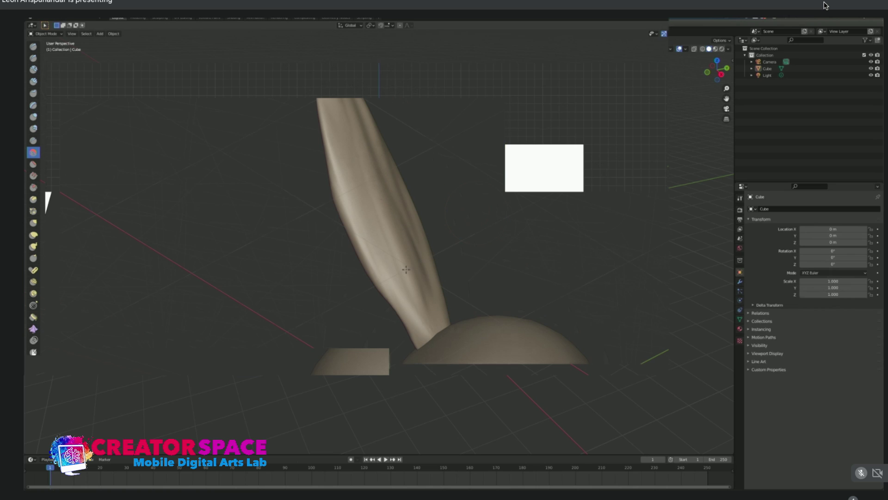
# Smooth the lengthwise ridges on the ear's back and inner side with the Smooth brush.
pyautogui.moveTo(412, 299); pyautogui.dragTo(412, 149, button='middle')
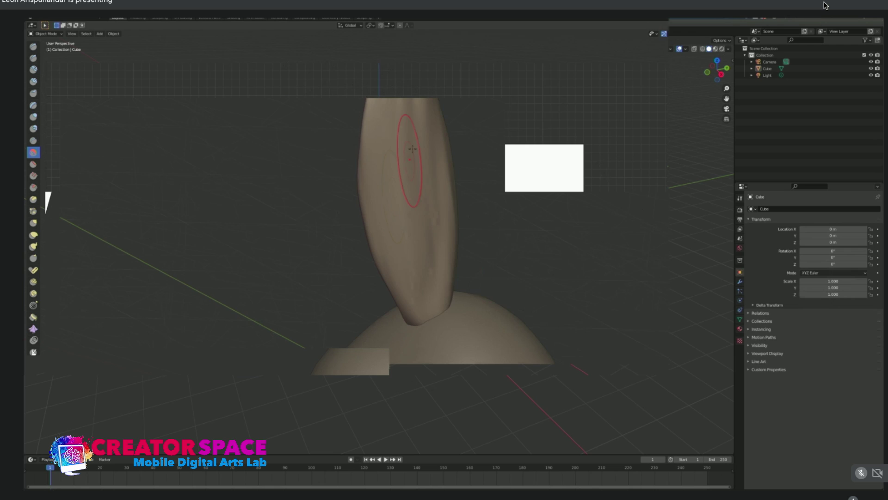
pyautogui.moveTo(424, 269); pyautogui.dragTo(342, 163, button='middle')
pyautogui.moveTo(341, 163)
pyautogui.keyDown('shift'); pyautogui.mouseDown()
pyautogui.moveTo(332, 194)
pyautogui.moveTo(347, 157)
pyautogui.mouseUp(); pyautogui.keyUp('shift')
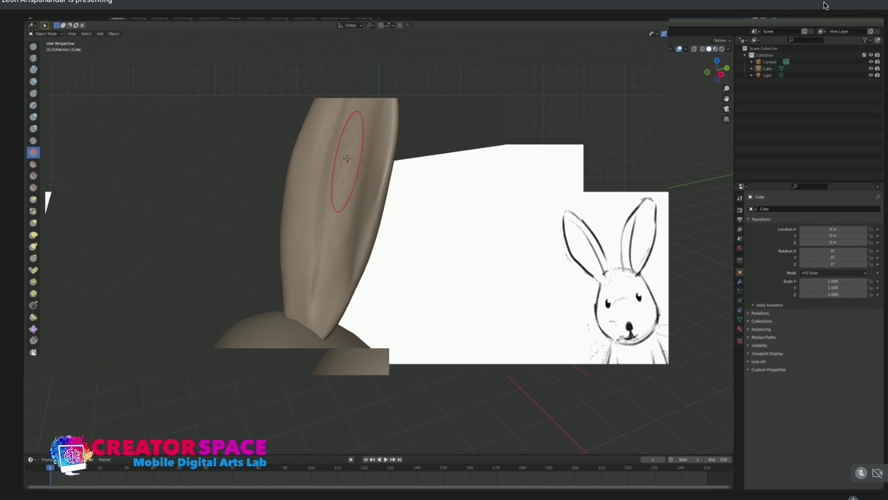
pyautogui.moveTo(339, 209); pyautogui.dragTo(376, 210, button='middle')
pyautogui.moveTo(375, 211); pyautogui.dragTo(366, 132)
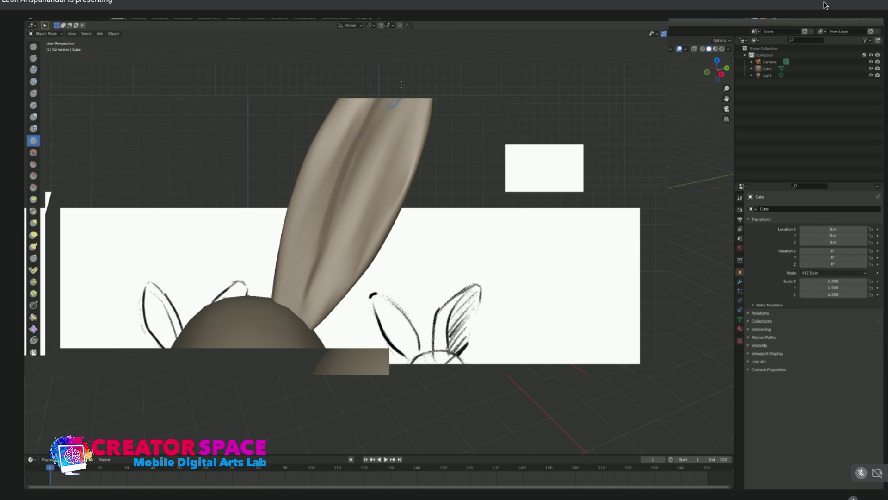
# Carve a deeper crease along the ear's inner fold from tip to base with the Crease brush and soften it.
pyautogui.moveTo(388, 99); pyautogui.dragTo(336, 203)
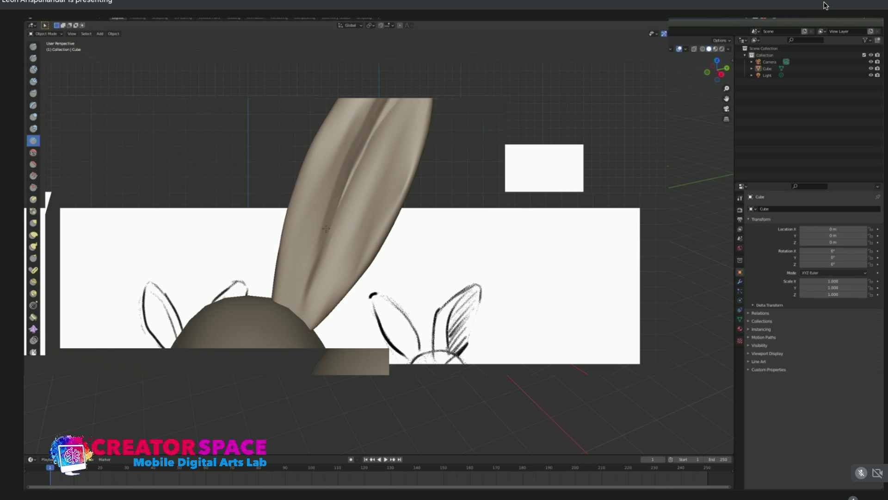
pyautogui.moveTo(383, 228)
pyautogui.mouseDown(button='middle')
pyautogui.moveTo(406, 160)
pyautogui.moveTo(377, 159)
pyautogui.moveTo(368, 172)
pyautogui.mouseUp(button='middle')
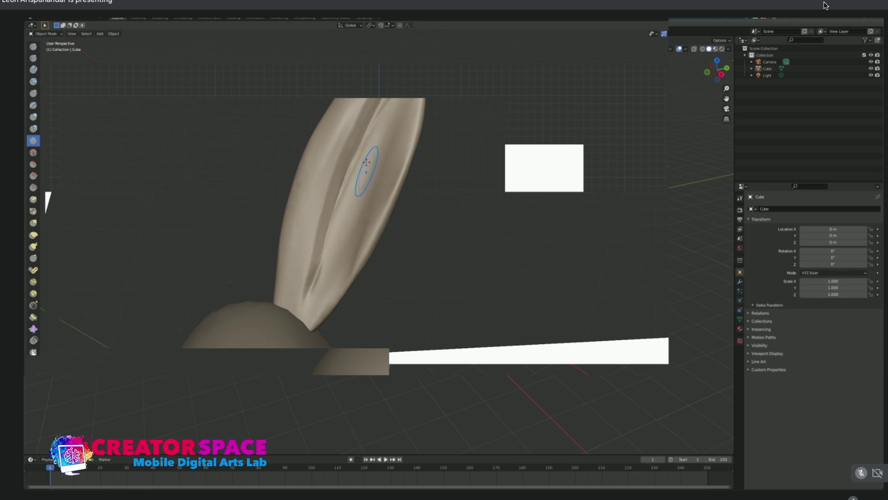
pyautogui.moveTo(375, 101)
pyautogui.mouseDown()
pyautogui.moveTo(322, 233)
pyautogui.moveTo(309, 295)
pyautogui.mouseUp()
pyautogui.moveTo(358, 178); pyautogui.dragTo(376, 172, button='middle')
pyautogui.keyDown('shift'); pyautogui.moveTo(372, 149); pyautogui.dragTo(370, 141); pyautogui.keyUp('shift')
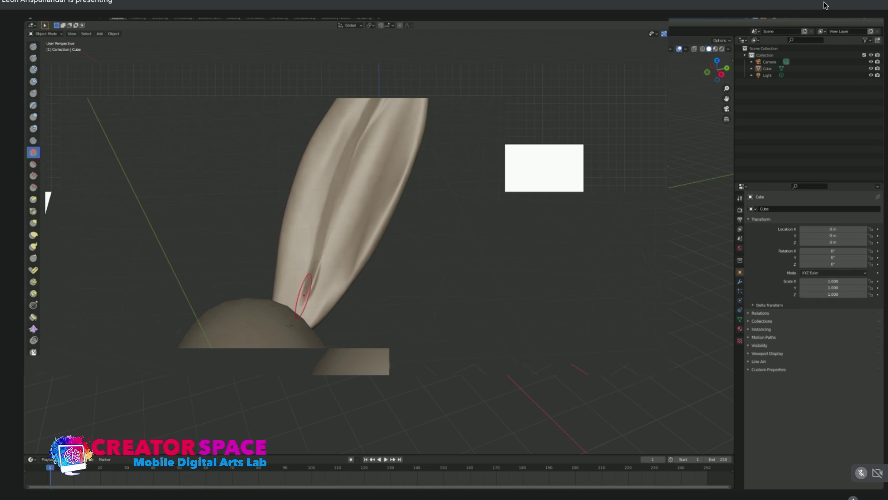
# Flatten the raised ridge beside the ear's central crease with the Scrape brush.
pyautogui.hotkey('shift', 'c')
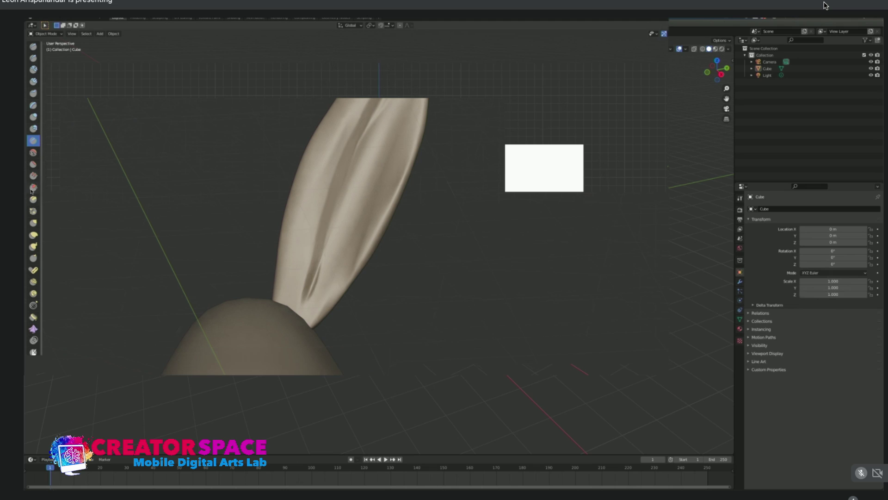
pyautogui.click(33, 187)
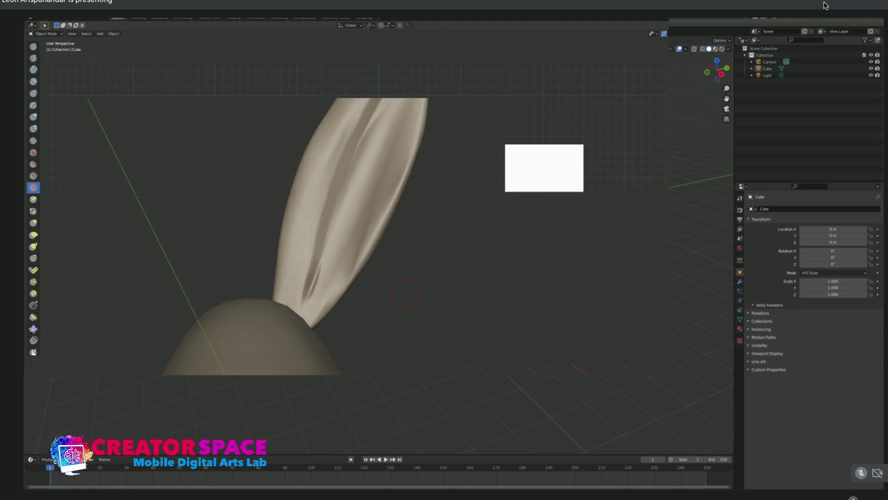
pyautogui.moveTo(404, 296); pyautogui.dragTo(442, 314, button='middle')
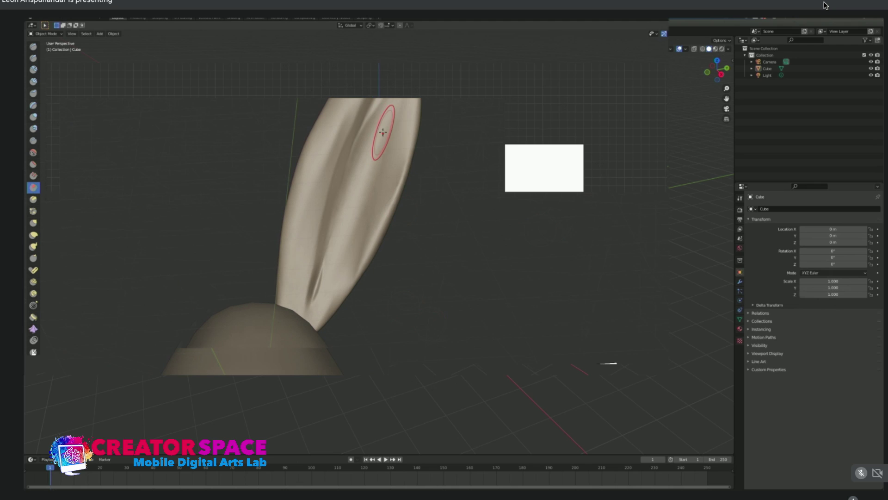
pyautogui.moveTo(378, 129); pyautogui.dragTo(387, 112)
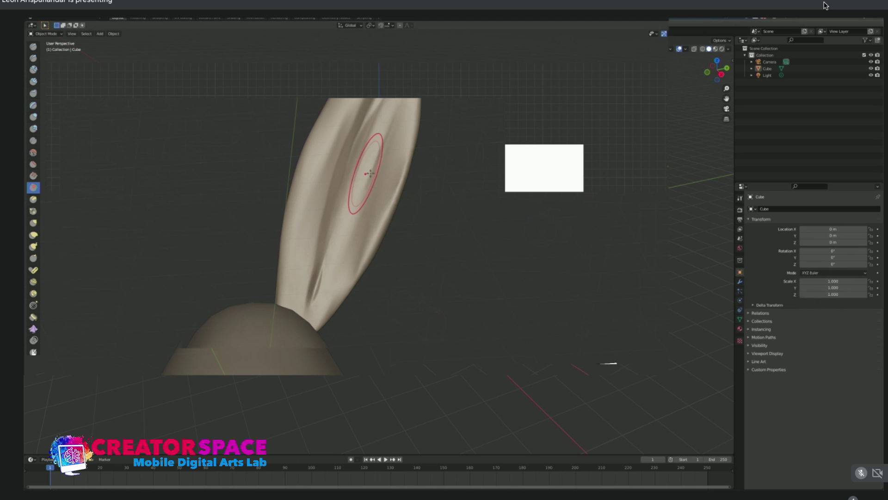
pyautogui.moveTo(401, 119); pyautogui.dragTo(367, 135)
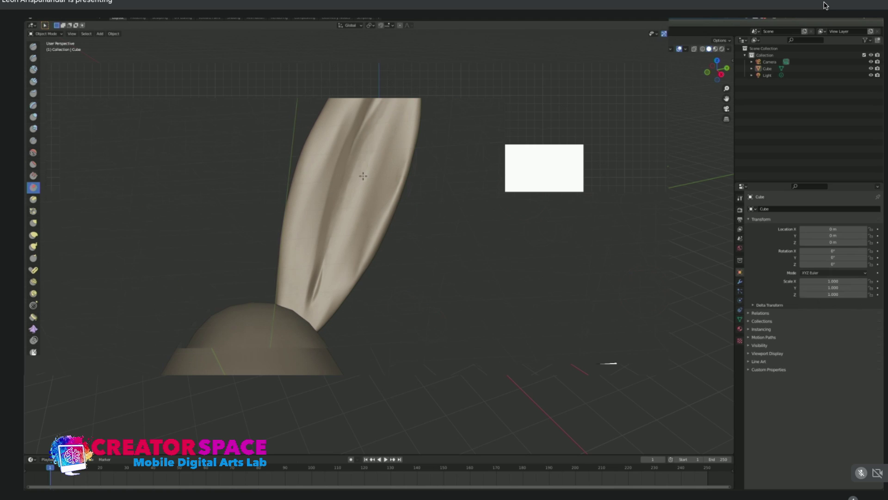
pyautogui.moveTo(346, 246)
pyautogui.mouseDown(button='middle')
pyautogui.moveTo(415, 280)
pyautogui.moveTo(403, 206)
pyautogui.mouseUp(button='middle')
pyautogui.moveTo(383, 170); pyautogui.dragTo(368, 203)
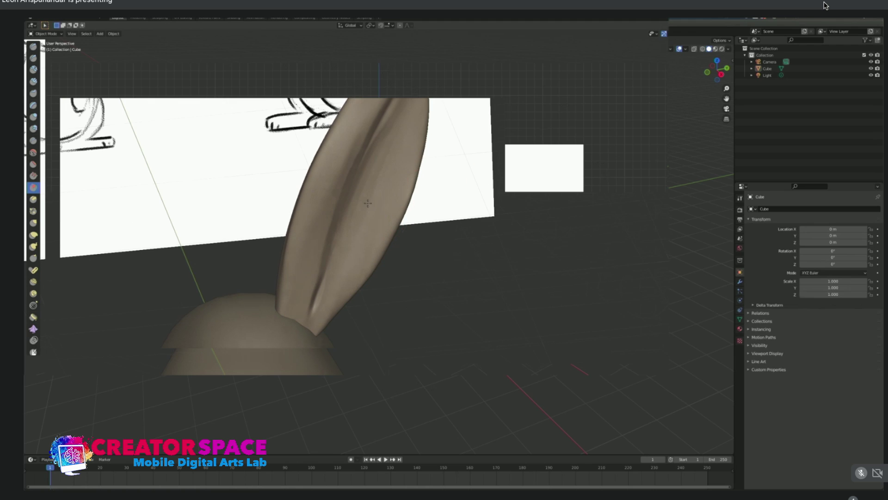
# Blend the upper part of the scraped ridge into the ear hollow with the Smooth brush.
pyautogui.moveTo(322, 306); pyautogui.dragTo(337, 179, button='middle')
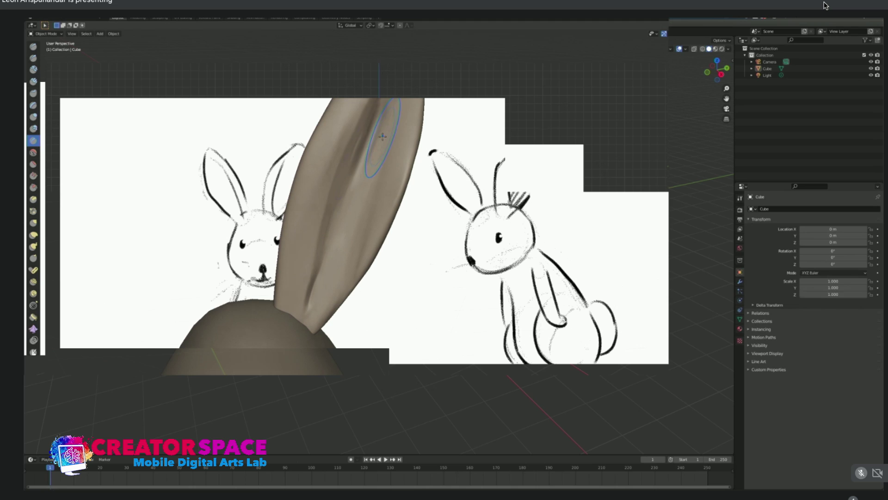
pyautogui.hotkey('shift', 's')
pyautogui.moveTo(401, 120); pyautogui.dragTo(358, 179)
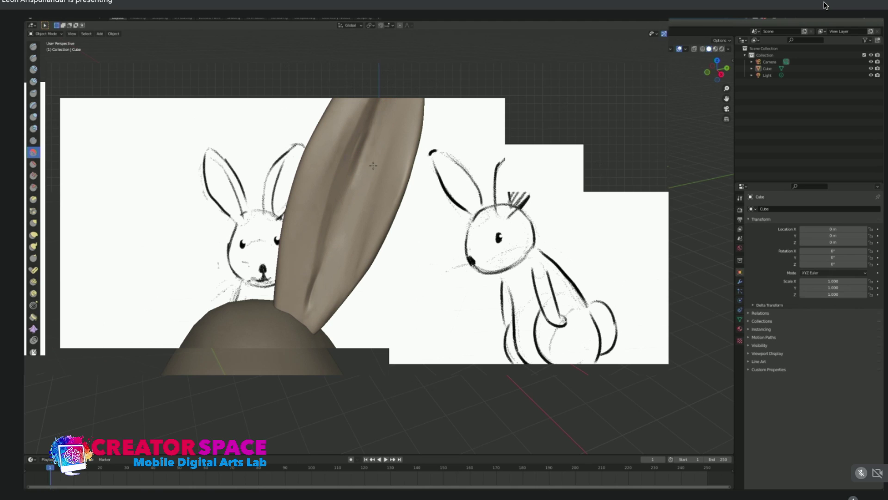
# Try to extend the central crease with Crease brush strokes from the ear's base upwards, and undo them.
pyautogui.hotkey('shift', 'c')
pyautogui.moveTo(316, 280)
pyautogui.mouseDown()
pyautogui.moveTo(309, 324)
pyautogui.moveTo(332, 209)
pyautogui.mouseUp()
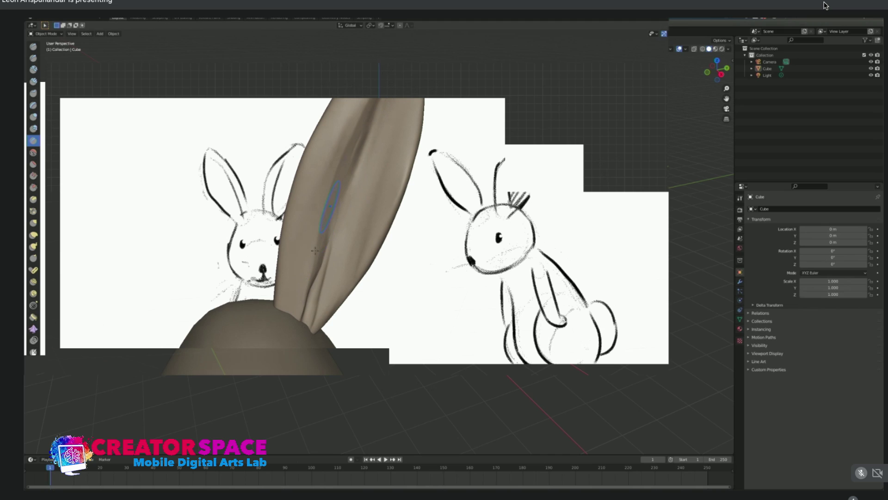
pyautogui.moveTo(313, 282); pyautogui.dragTo(343, 194)
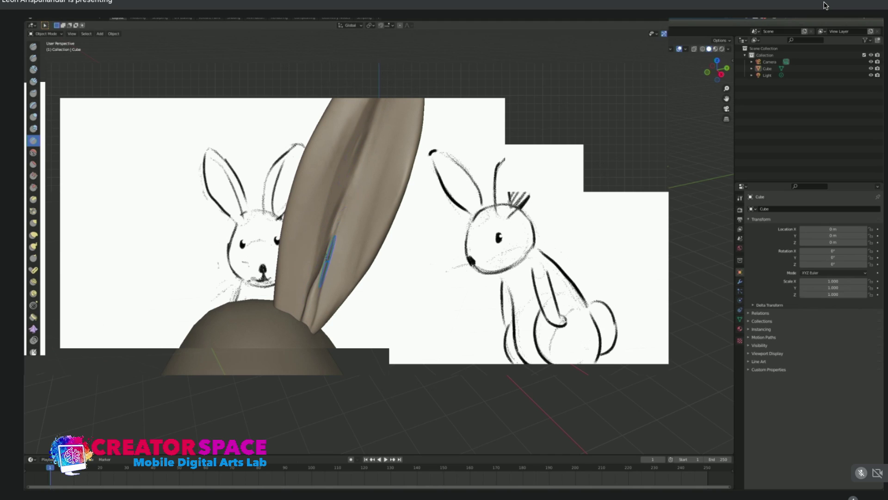
pyautogui.moveTo(316, 277); pyautogui.dragTo(369, 126)
pyautogui.hotkey('ctrl', 'z')
pyautogui.hotkey('ctrl', 'z')
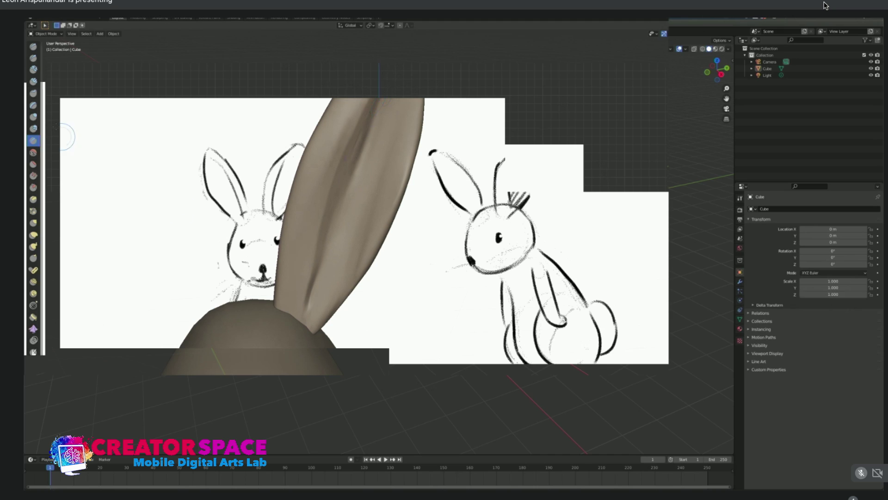
# Pull the ear's inner surface over the central crease along its length with the Snake Hook brush to form a fold.
pyautogui.click(33, 58)
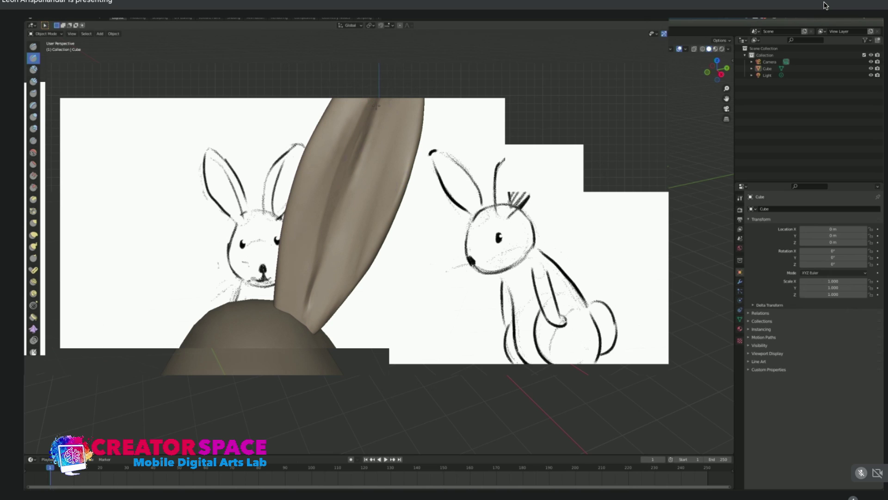
pyautogui.moveTo(418, 260)
pyautogui.mouseDown(button='middle')
pyautogui.moveTo(338, 341)
pyautogui.moveTo(335, 140)
pyautogui.mouseUp(button='middle')
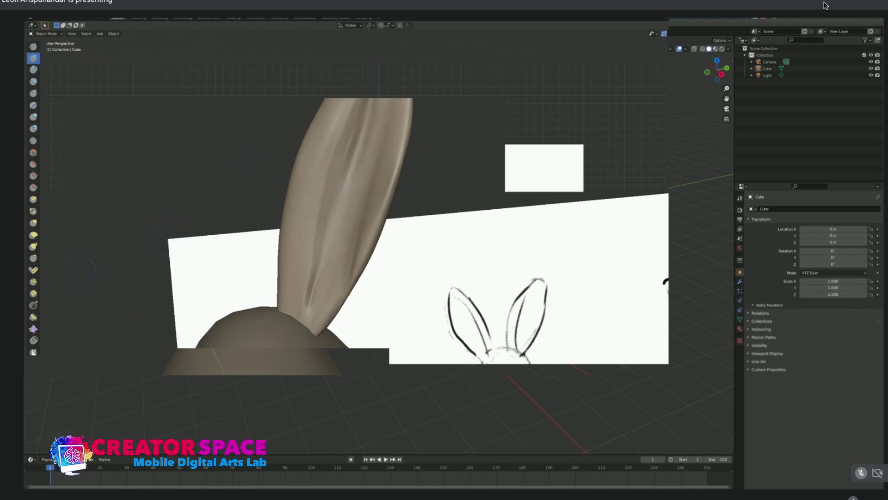
pyautogui.click(33, 247)
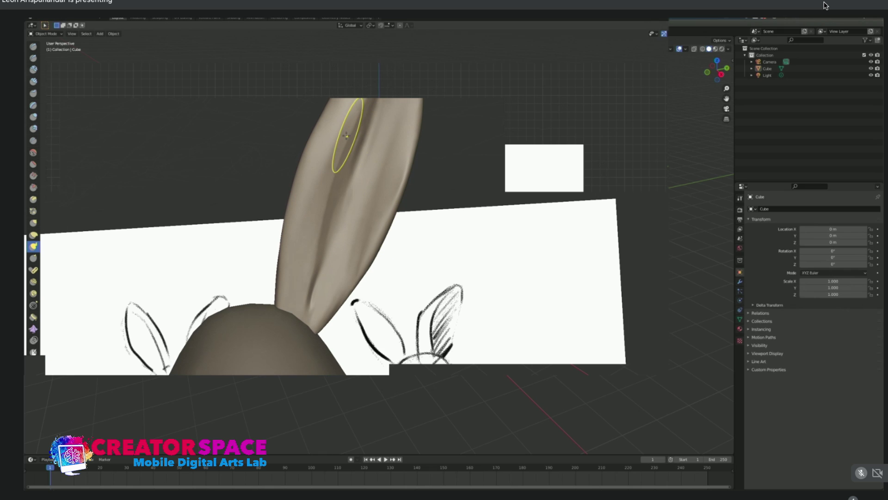
pyautogui.moveTo(345, 141)
pyautogui.mouseDown()
pyautogui.moveTo(359, 139)
pyautogui.moveTo(357, 195)
pyautogui.moveTo(341, 198)
pyautogui.moveTo(324, 227)
pyautogui.moveTo(312, 293)
pyautogui.mouseUp()
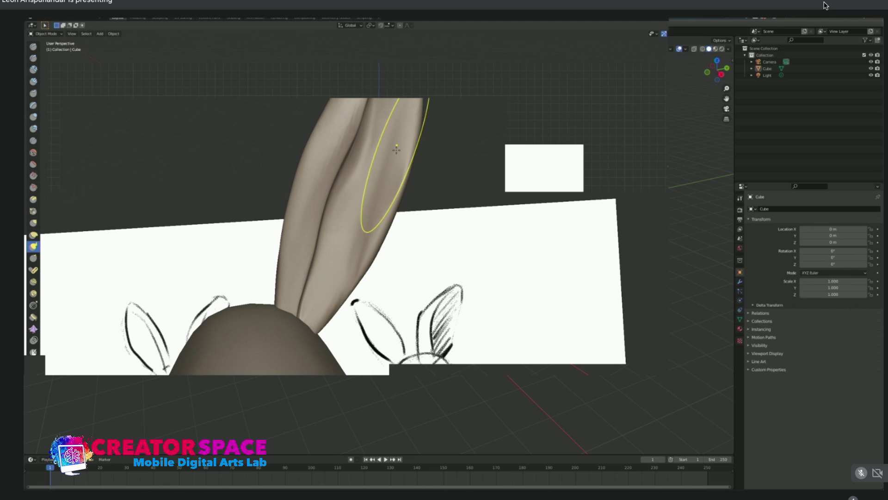
# Reshape the folded ear's central fold and lower end with the Grab brush.
pyautogui.press('s')
pyautogui.press('g')
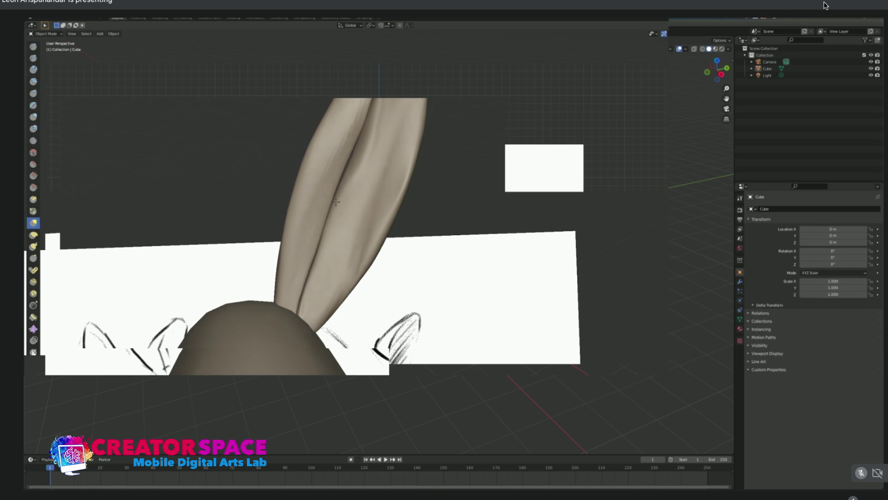
pyautogui.keyDown('shift'); pyautogui.moveTo(448, 315); pyautogui.dragTo(459, 323, button='middle'); pyautogui.keyUp('shift')
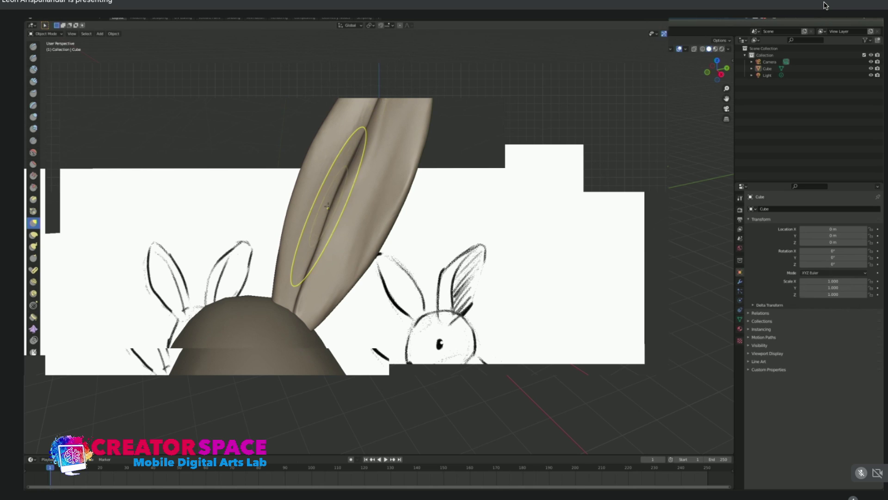
pyautogui.moveTo(328, 206); pyautogui.dragTo(308, 218, button='middle')
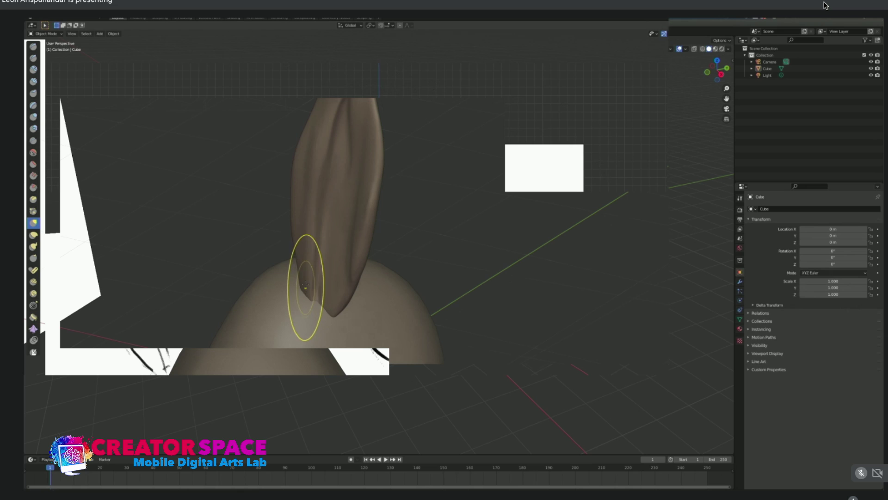
pyautogui.moveTo(322, 296); pyautogui.dragTo(331, 243)
pyautogui.moveTo(337, 180)
pyautogui.mouseDown()
pyautogui.moveTo(341, 157)
pyautogui.moveTo(338, 178)
pyautogui.moveTo(335, 168)
pyautogui.mouseUp()
pyautogui.moveTo(343, 178)
pyautogui.mouseDown(button='middle')
pyautogui.moveTo(412, 203)
pyautogui.moveTo(337, 175)
pyautogui.mouseUp(button='middle')
# Smooth the ear's outer side and adjust its contour with the Grab brush.
pyautogui.hotkey('shift', 's')
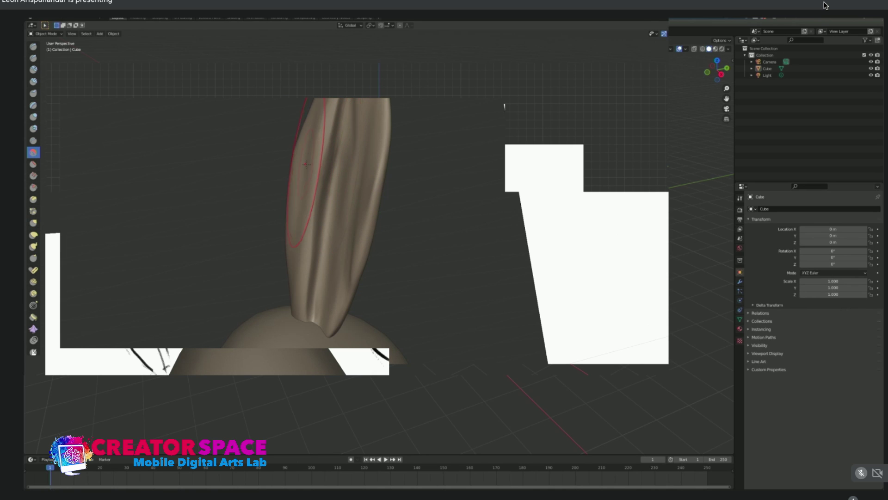
pyautogui.press('g')
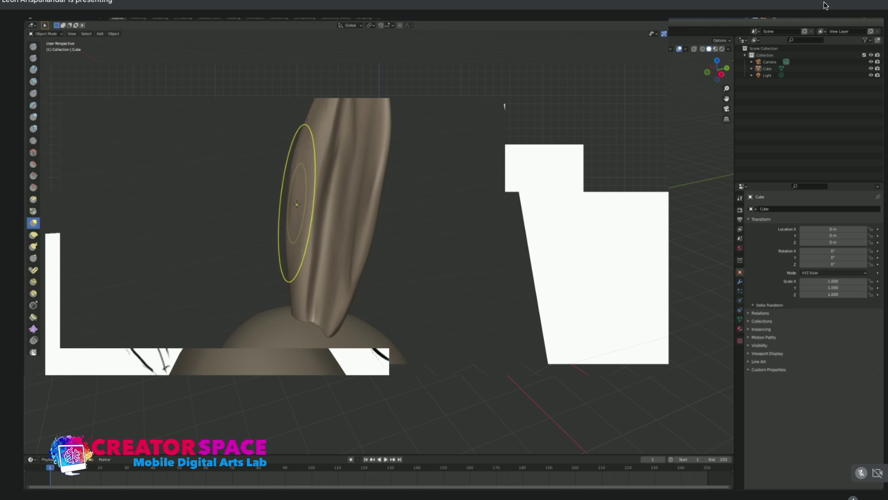
pyautogui.moveTo(344, 74)
pyautogui.mouseDown(button='middle')
pyautogui.moveTo(341, 136)
pyautogui.moveTo(295, 136)
pyautogui.moveTo(351, 175)
pyautogui.moveTo(254, 175)
pyautogui.moveTo(278, 175)
pyautogui.moveTo(296, 155)
pyautogui.moveTo(257, 222)
pyautogui.moveTo(407, 129)
pyautogui.moveTo(436, 130)
pyautogui.moveTo(360, 200)
pyautogui.moveTo(456, 248)
pyautogui.moveTo(416, 110)
pyautogui.mouseUp(button='middle')
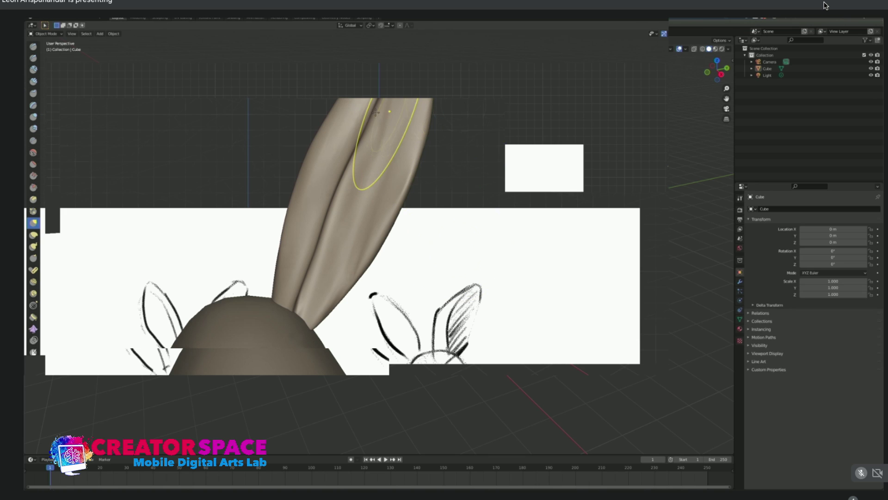
# Soften the central fold and the ear's inner surface with the Smooth brush, working from several angles.
pyautogui.hotkey('shift', 's')
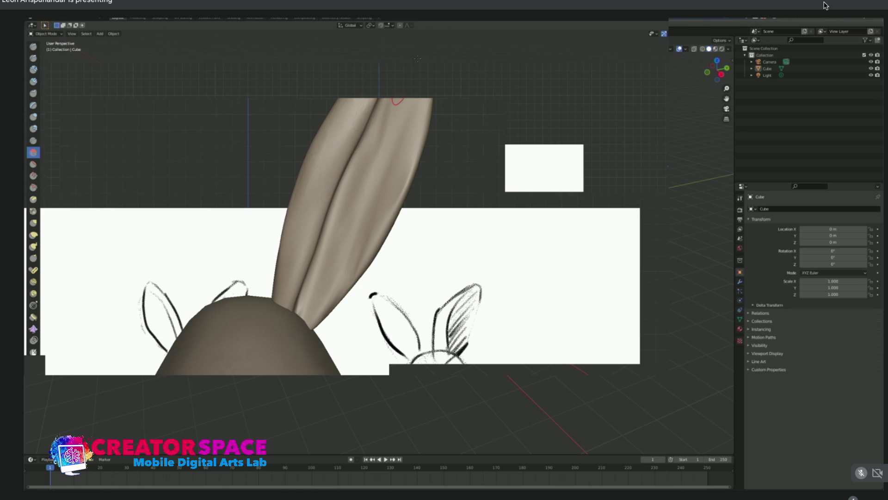
pyautogui.moveTo(394, 88); pyautogui.dragTo(374, 96, button='middle')
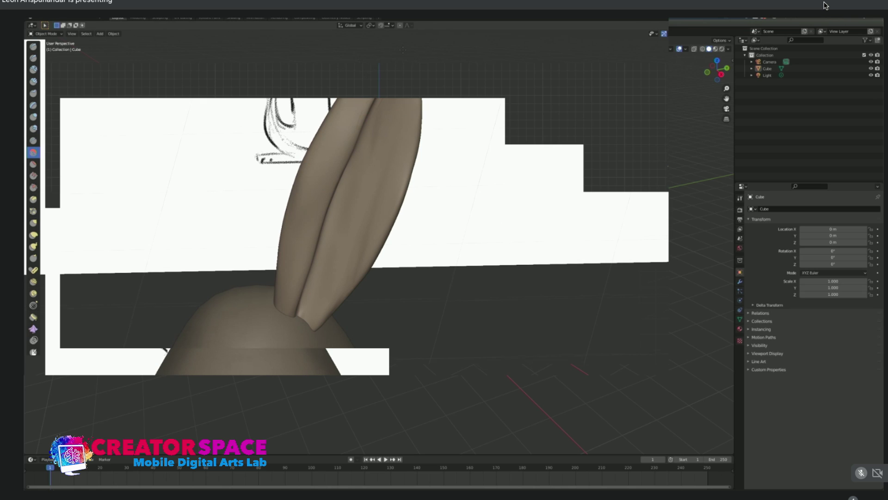
pyautogui.moveTo(436, 40)
pyautogui.mouseDown(button='middle')
pyautogui.moveTo(374, 126)
pyautogui.moveTo(406, 102)
pyautogui.mouseUp(button='middle')
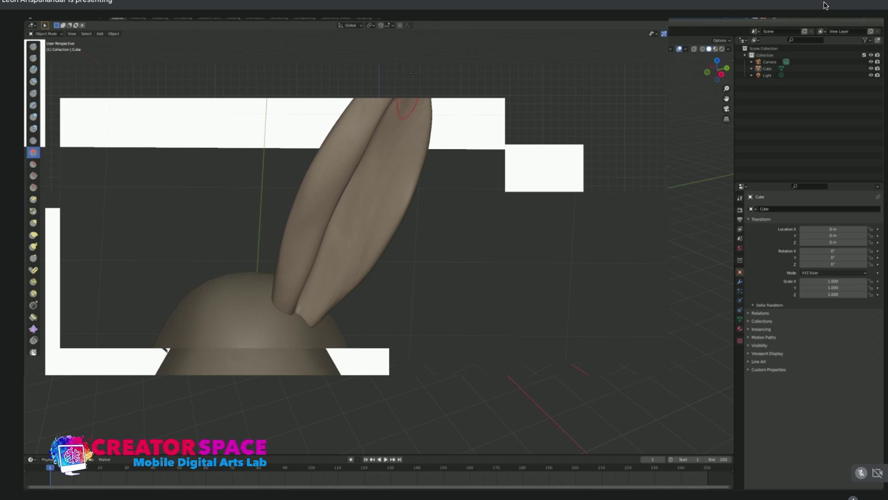
pyautogui.moveTo(418, 76); pyautogui.dragTo(384, 177, button='middle')
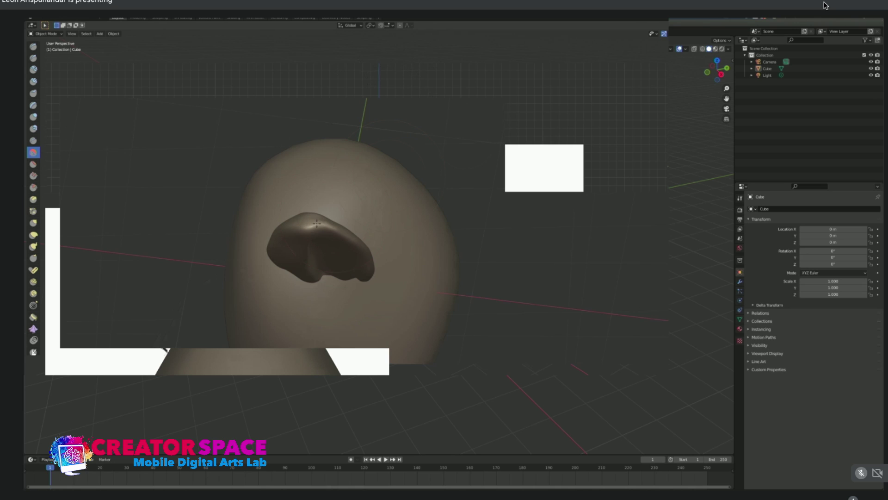
pyautogui.moveTo(376, 241)
pyautogui.mouseDown(button='middle')
pyautogui.moveTo(387, 230)
pyautogui.moveTo(370, 213)
pyautogui.moveTo(365, 178)
pyautogui.mouseUp(button='middle')
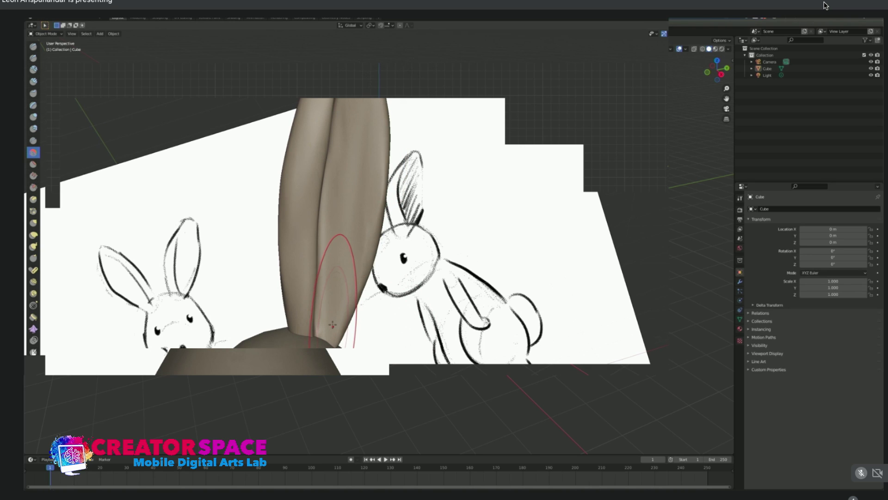
# Shift the ear's central fold with the Grab brush and smooth the surface around it.
pyautogui.press('g')
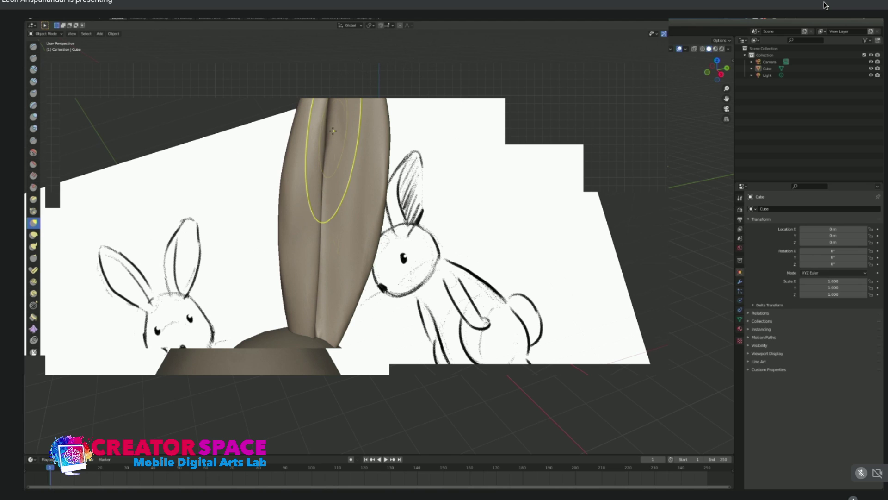
pyautogui.press('s')
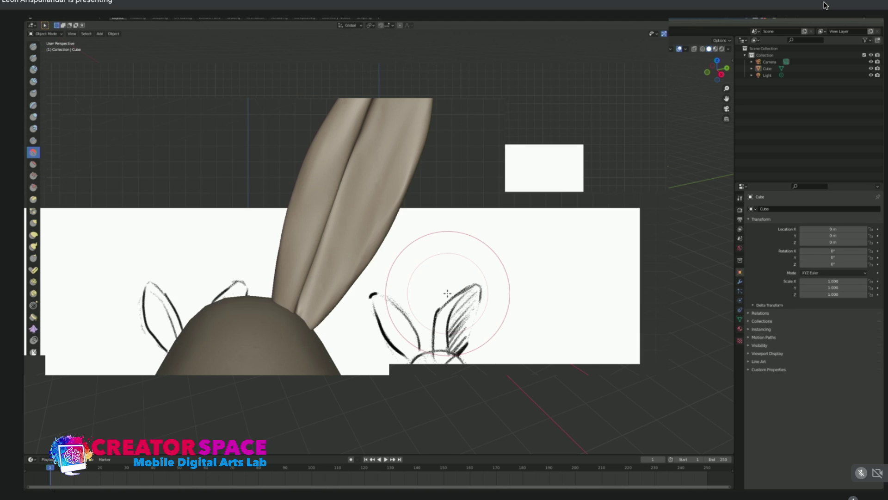
pyautogui.scroll(-1, 419, 283)
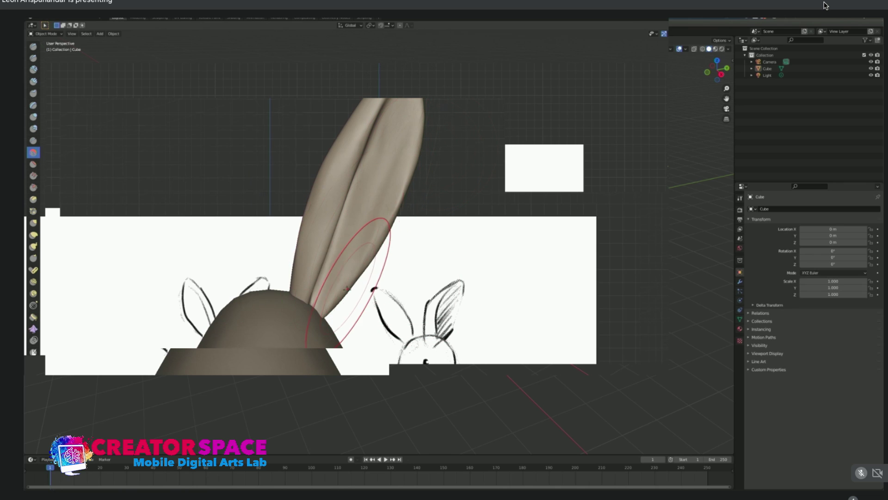
# Adjust the ear's outer contour and upper central fold with the Grab brush, ending with the Smooth brush selected.
pyautogui.press('g')
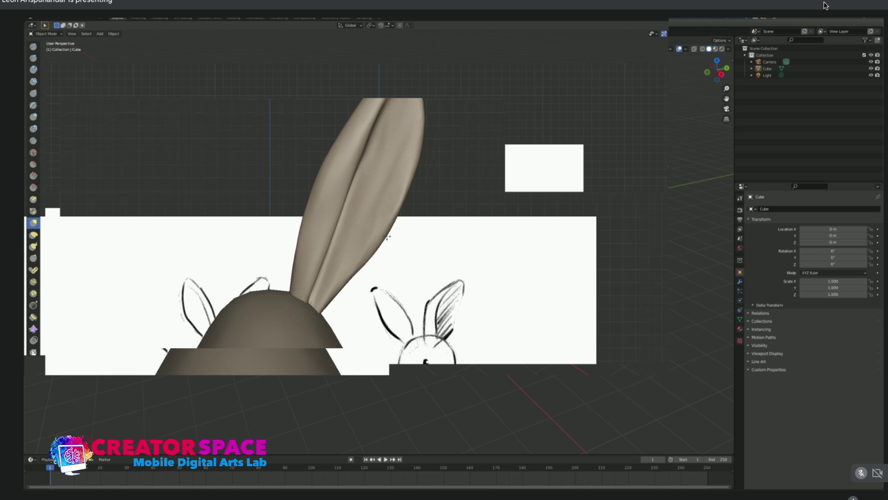
pyautogui.moveTo(345, 202); pyautogui.dragTo(344, 204)
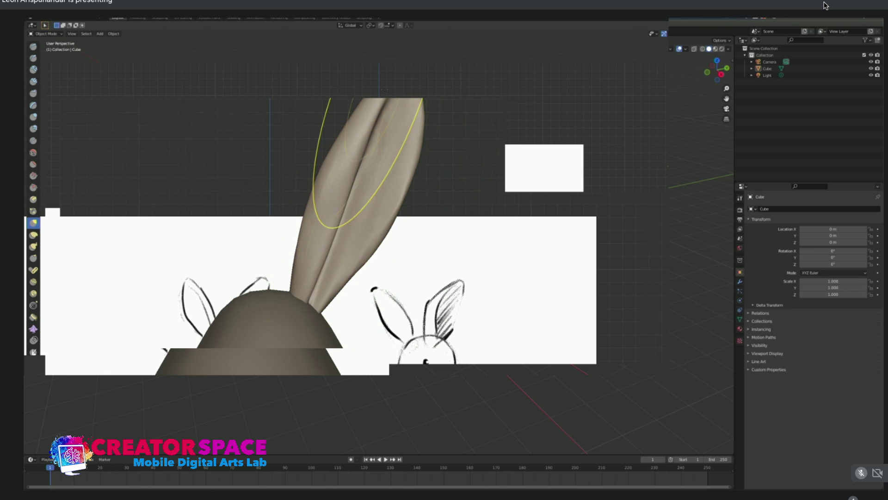
pyautogui.moveTo(406, 73); pyautogui.dragTo(404, 71)
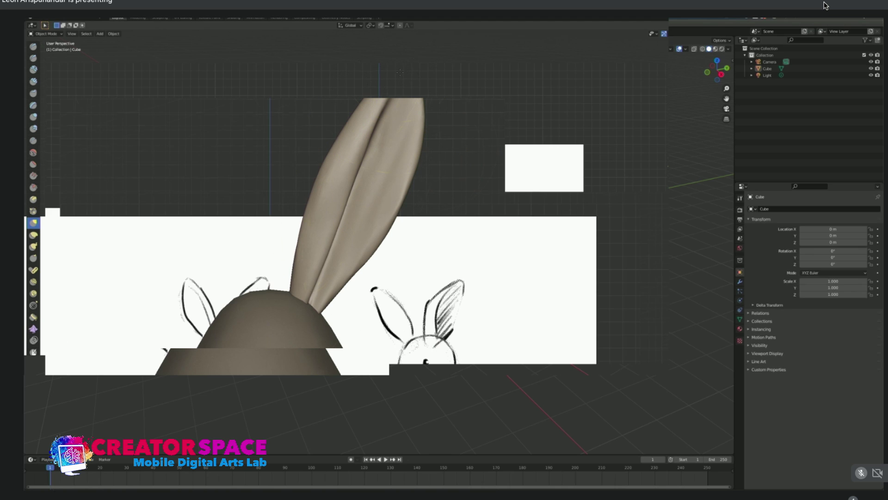
pyautogui.press('s')
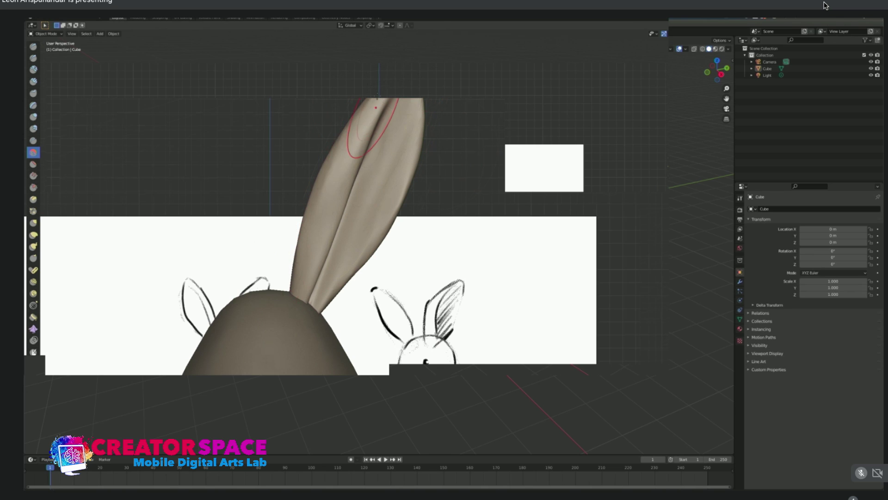
# Reshape the ear's lower end and side edge with an enlarged Grab brush, working from an oblique view.
pyautogui.moveTo(357, 129); pyautogui.dragTo(411, 227, button='middle')
pyautogui.moveTo(404, 171); pyautogui.dragTo(379, 300, button='middle')
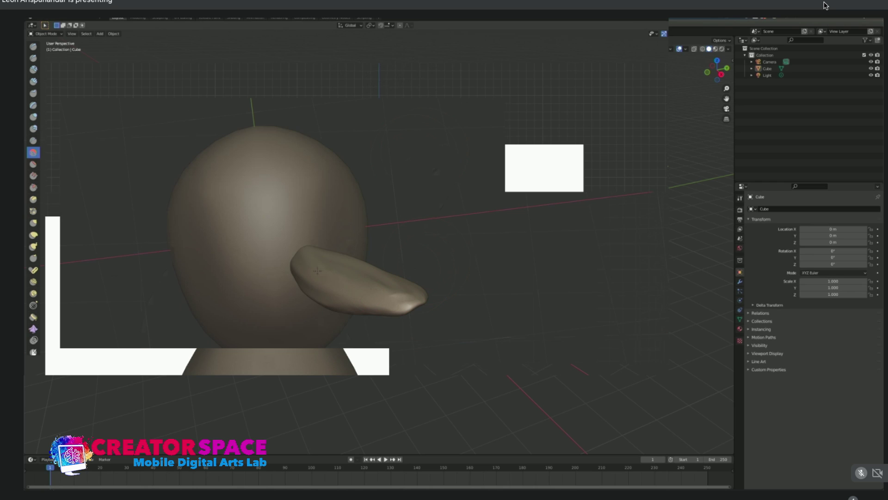
pyautogui.moveTo(374, 278); pyautogui.dragTo(457, 220, button='middle')
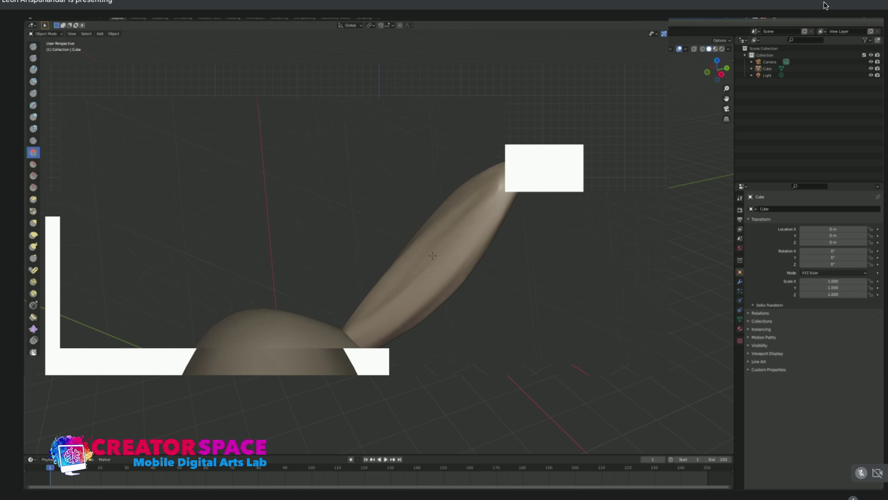
pyautogui.moveTo(456, 262)
pyautogui.mouseDown(button='middle')
pyautogui.moveTo(419, 281)
pyautogui.moveTo(306, 280)
pyautogui.mouseUp(button='middle')
pyautogui.press('g')
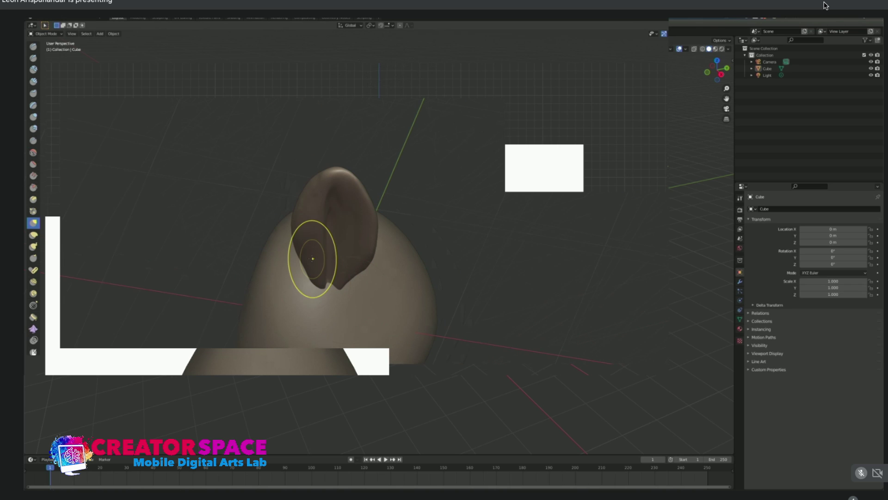
pyautogui.press(']')
pyautogui.press(']')
pyautogui.press(']')
pyautogui.moveTo(306, 259)
pyautogui.mouseDown(button='middle')
pyautogui.moveTo(304, 228)
pyautogui.moveTo(271, 260)
pyautogui.mouseUp(button='middle')
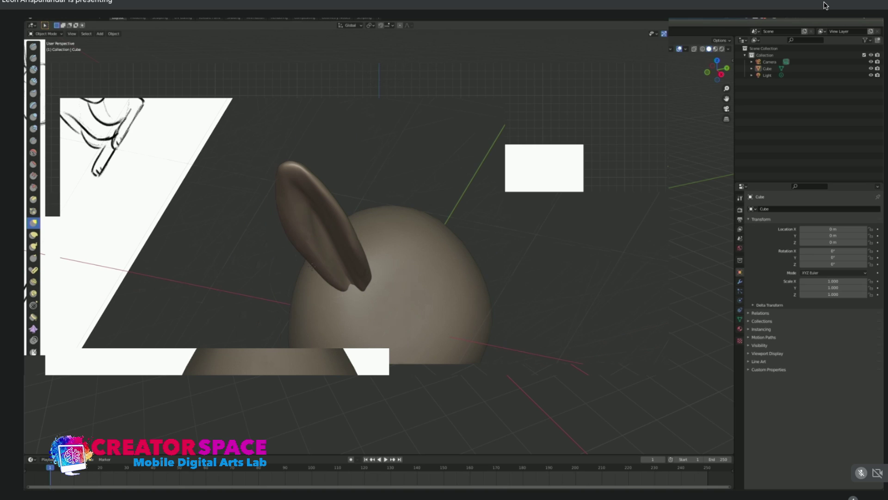
pyautogui.moveTo(346, 290); pyautogui.dragTo(352, 282)
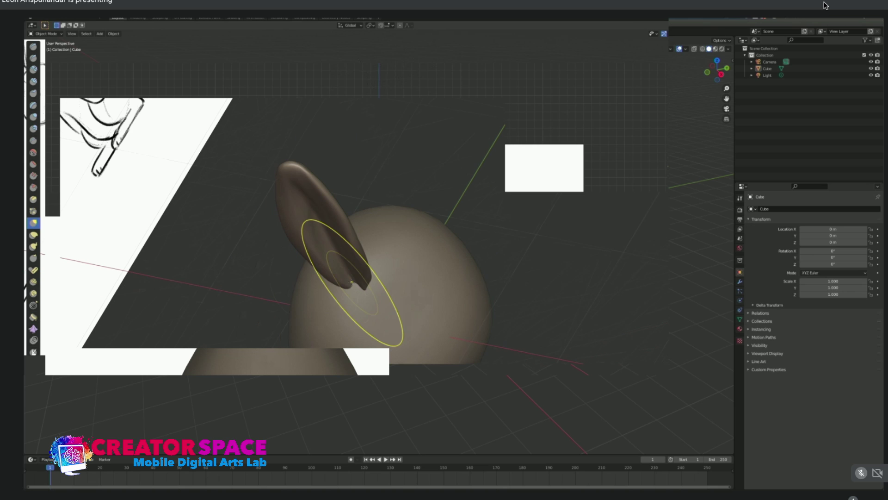
pyautogui.moveTo(290, 215); pyautogui.dragTo(288, 215)
pyautogui.moveTo(289, 215); pyautogui.dragTo(483, 303, button='middle')
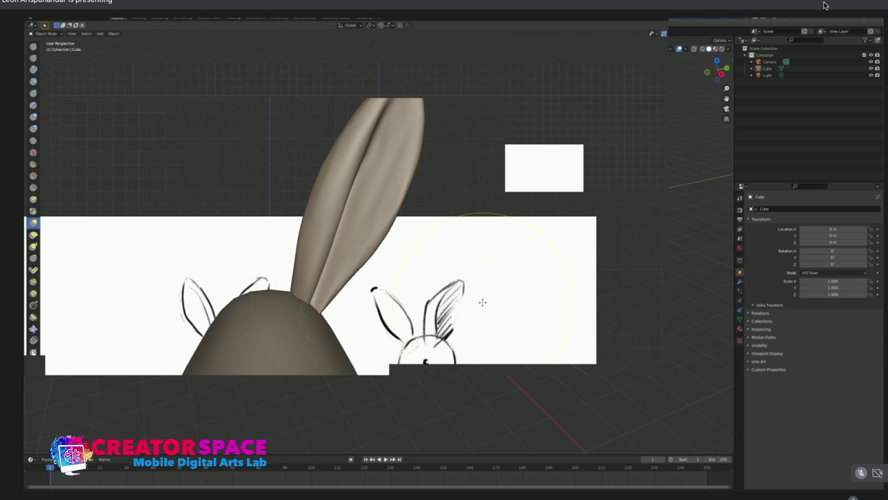
pyautogui.scroll(-1, 384, 204)
pyautogui.moveTo(366, 229)
pyautogui.mouseDown(button='middle')
pyautogui.moveTo(176, 266)
pyautogui.moveTo(237, 274)
pyautogui.moveTo(396, 261)
pyautogui.mouseUp(button='middle')
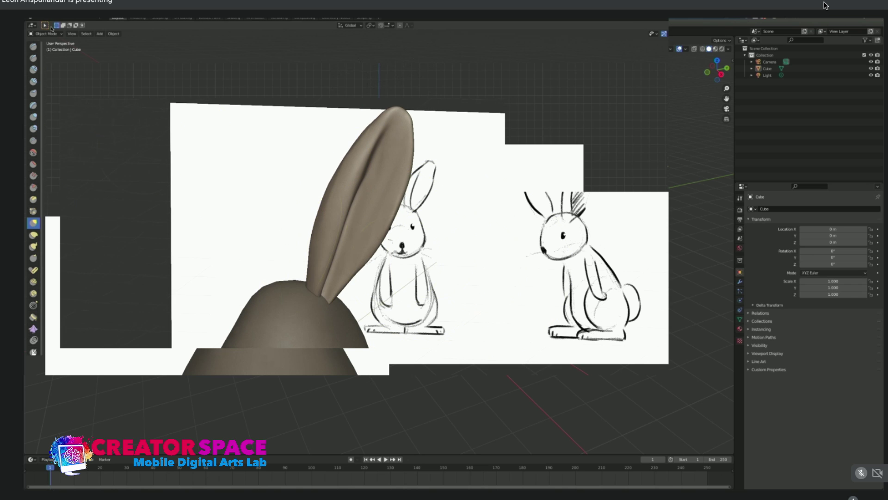
# Return the ear from Sculpt Mode to Object Mode while facing the front reference sketches.
pyautogui.press('KP_1')
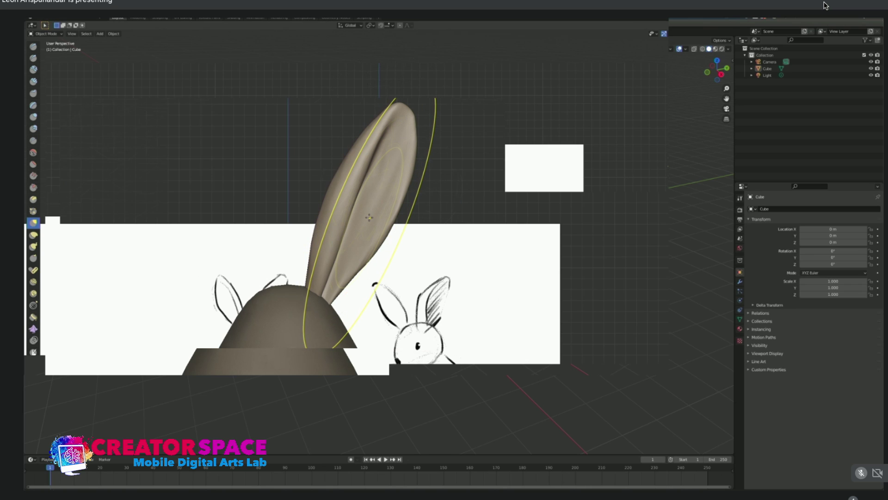
pyautogui.hotkey('ctrl', 'Tab')
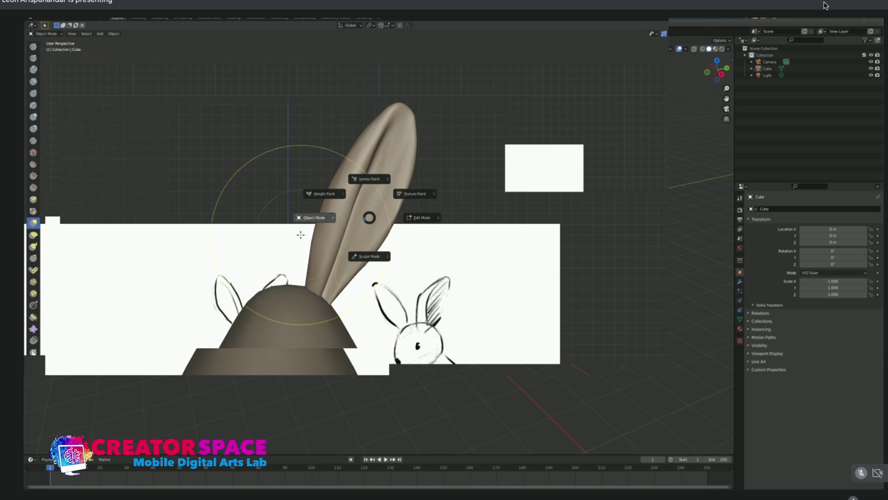
pyautogui.click(325, 217)
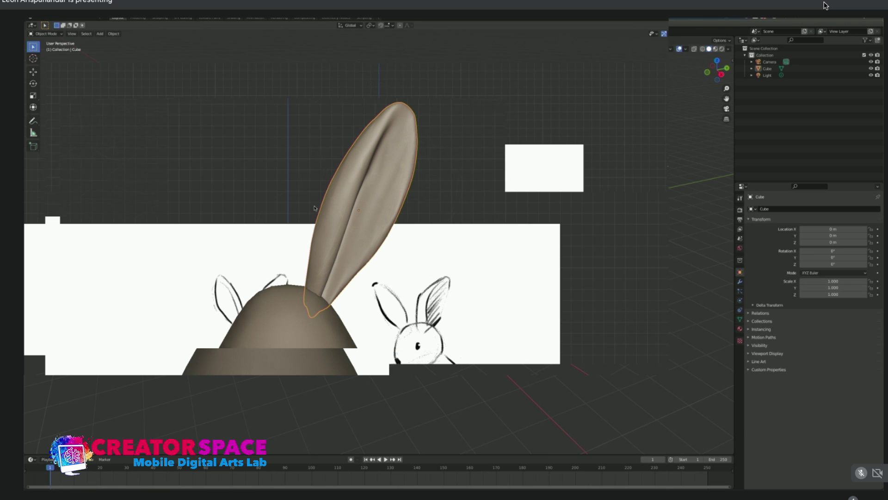
# Examine the density of the ear's mesh in Edit Mode, closing in on its base, and return to Object Mode.
pyautogui.press('Tab')
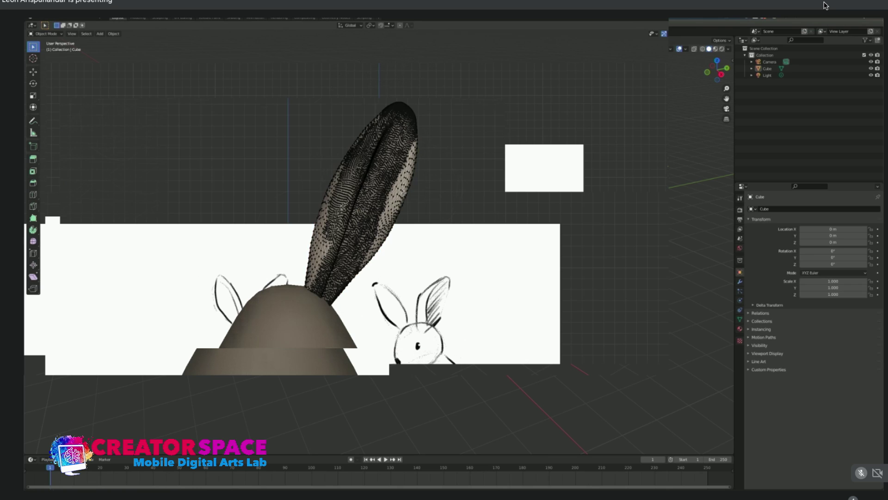
pyautogui.scroll(5, 404, 195)
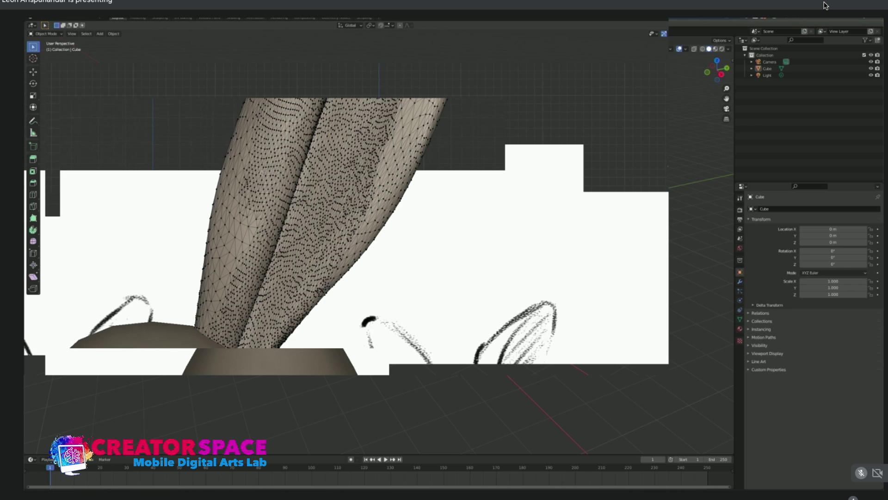
pyautogui.scroll(-2, 361, 174)
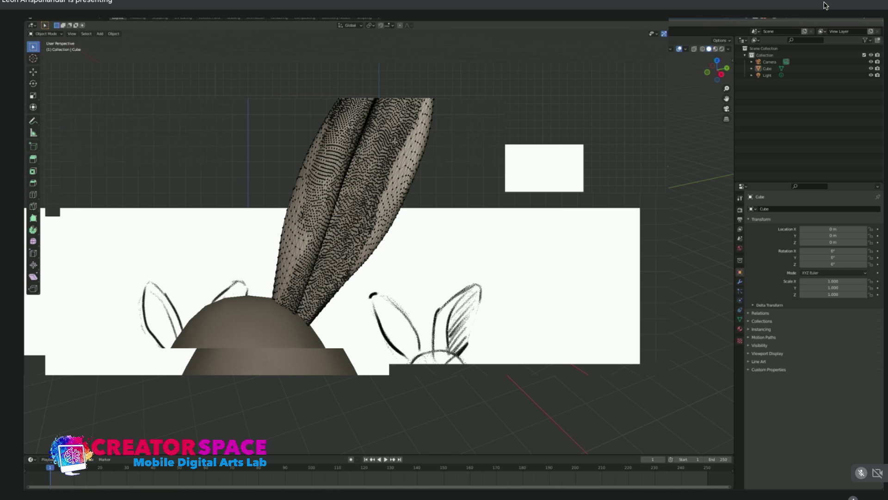
pyautogui.moveTo(419, 197); pyautogui.dragTo(316, 204, button='middle')
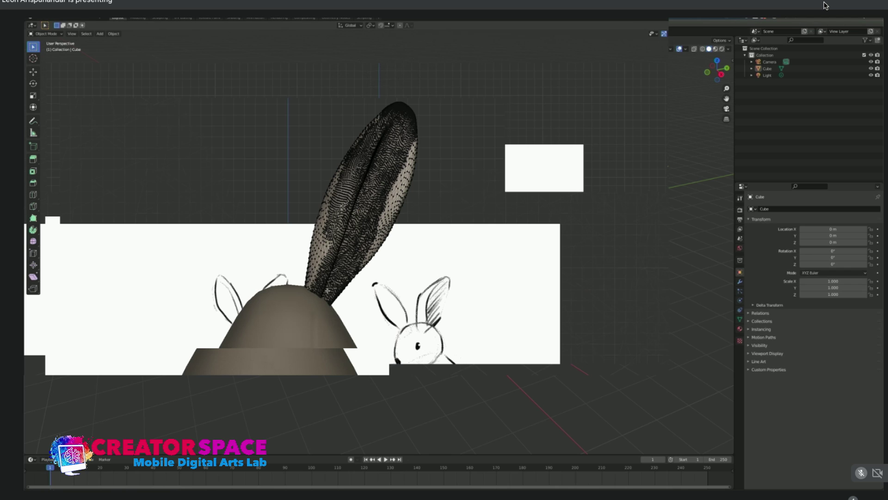
pyautogui.scroll(3, 416, 189)
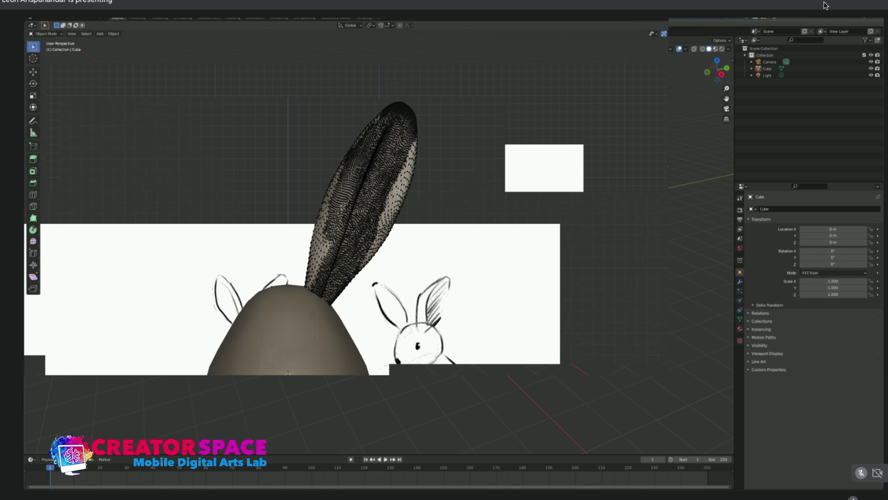
pyautogui.scroll(-2, 357, 208)
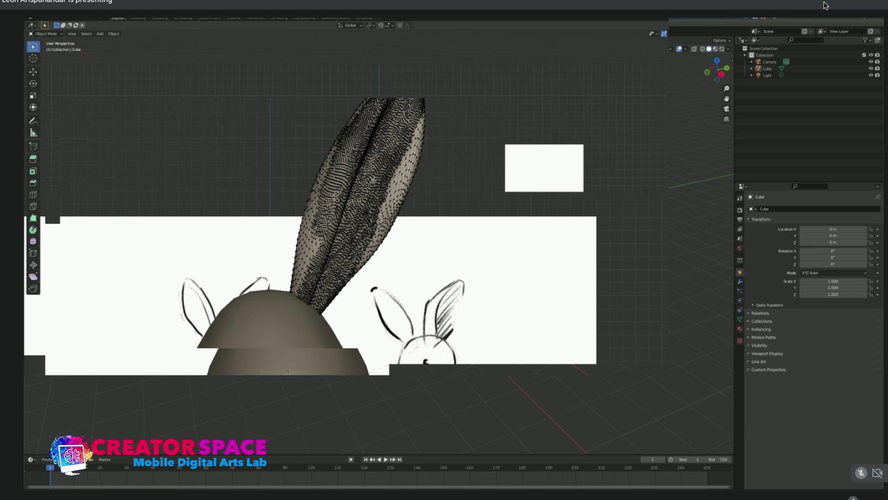
pyautogui.hotkey('ctrl', 'Tab')
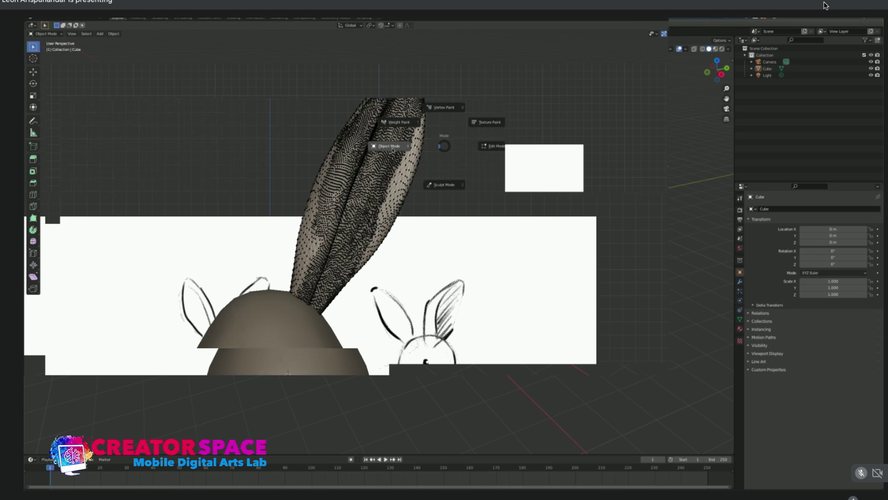
pyautogui.click(392, 148)
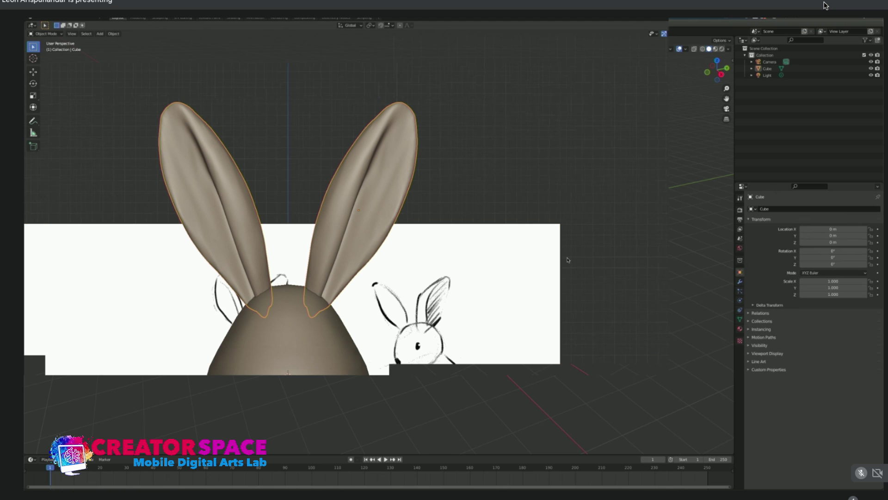
# Select the head and pick the mirrored ears, Cube.001, as the object to unite with it.
pyautogui.click(260, 327)
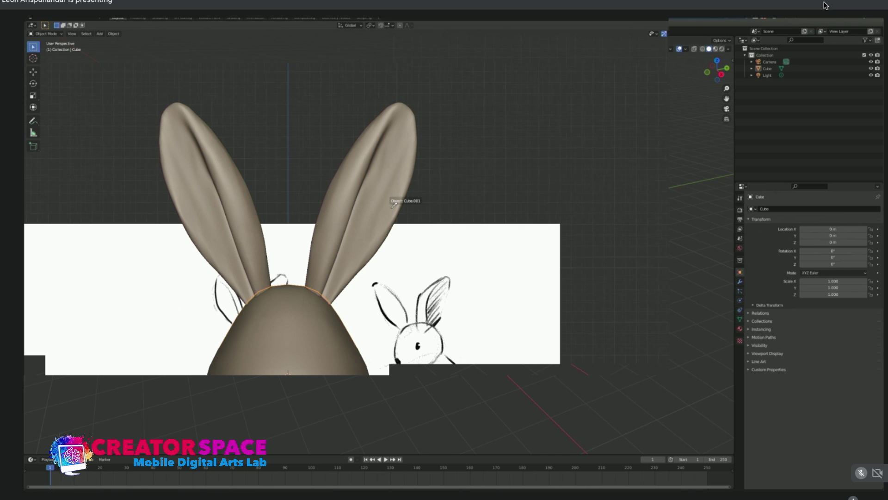
pyautogui.click(404, 225)
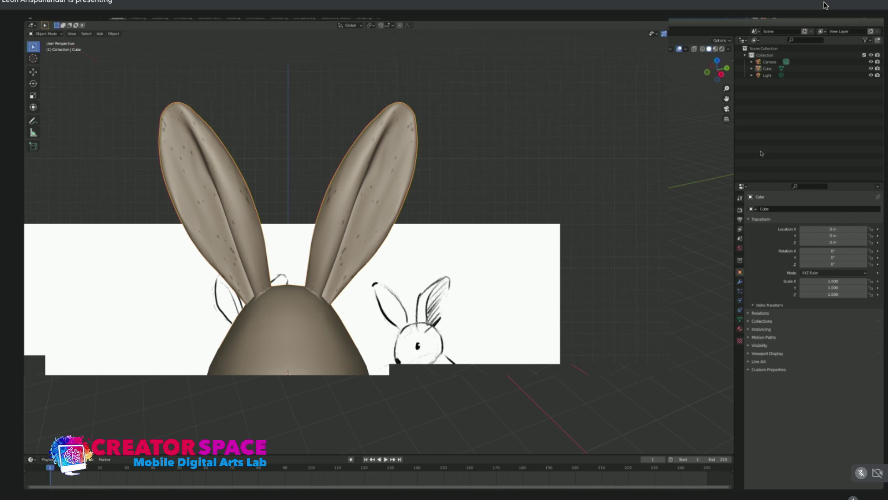
# Move the head with its united ears aside from the original ears, and undo the move.
pyautogui.click(370, 190)
pyautogui.click(500, 158)
pyautogui.click(391, 159)
pyautogui.hotkey('shift', 'd')
pyautogui.rightClick(383, 186)
pyautogui.press('g')
pyautogui.click(523, 242)
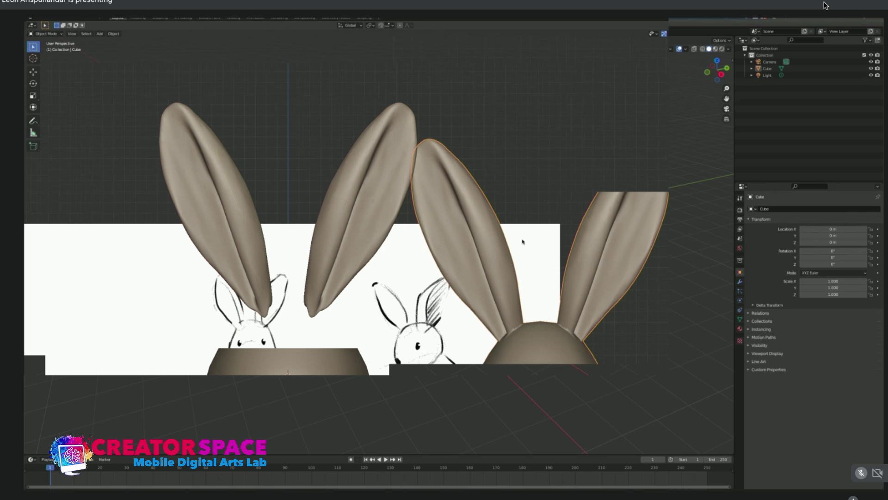
pyautogui.hotkey('ctrl', 'z')
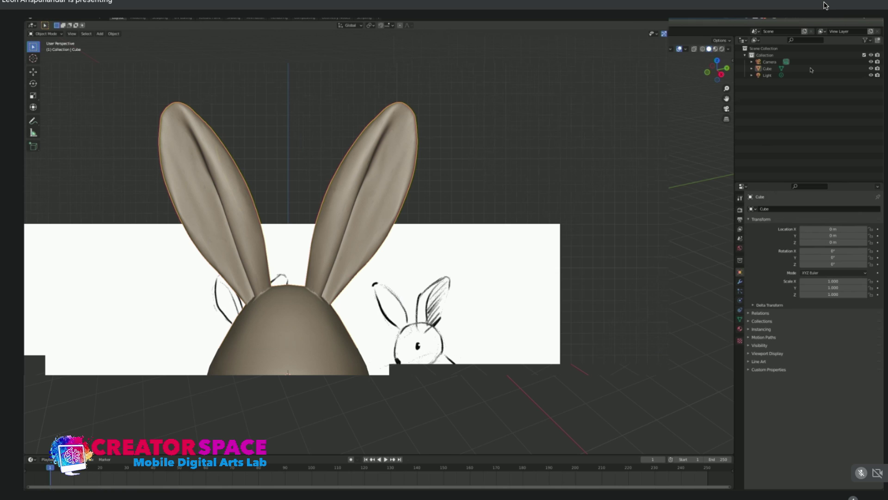
# Select the head with its merged ears and examine in Edit Mode how the ear bases join the head mesh.
pyautogui.click(422, 233)
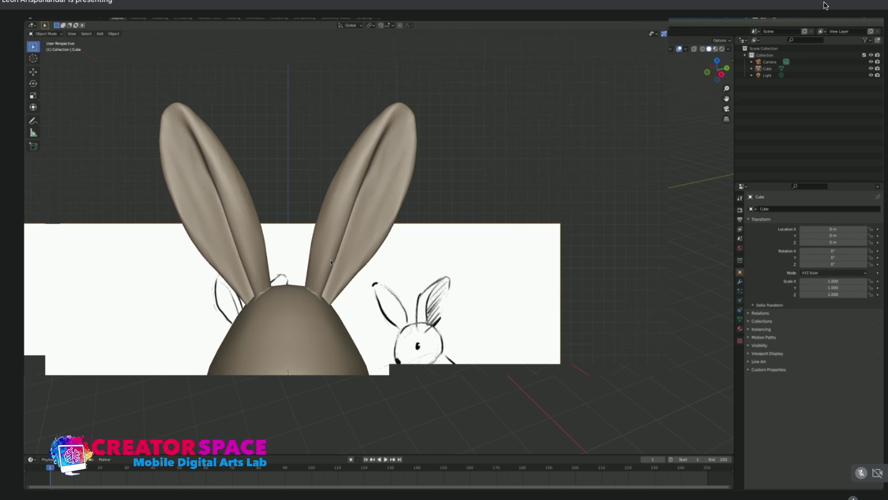
pyautogui.click(342, 273)
pyautogui.scroll(4, 332, 288)
pyautogui.scroll(-3, 264, 326)
pyautogui.scroll(-1, 255, 348)
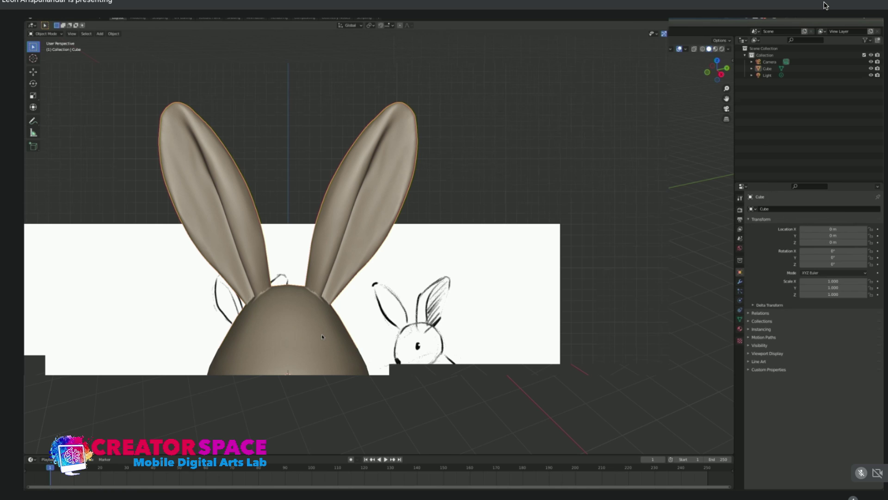
pyautogui.press('Tab')
pyautogui.moveTo(350, 271); pyautogui.dragTo(238, 330, button='middle')
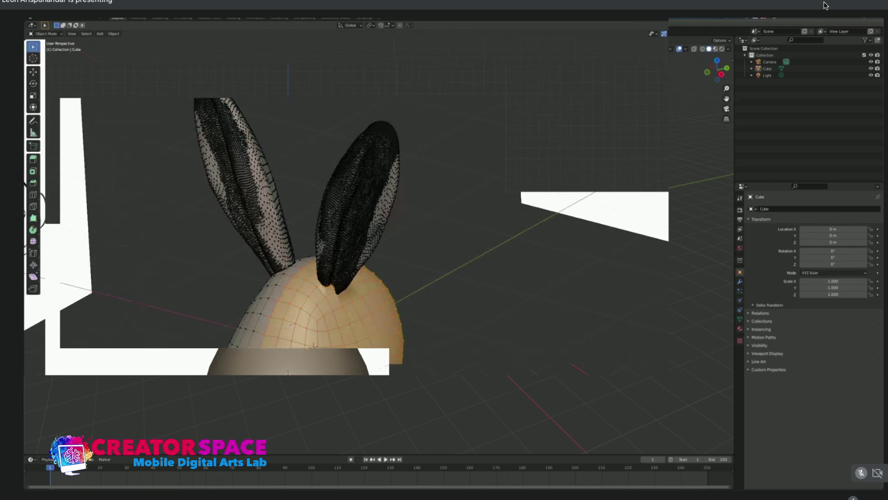
pyautogui.moveTo(291, 325); pyautogui.dragTo(232, 353, button='middle')
pyautogui.scroll(6, 231, 353)
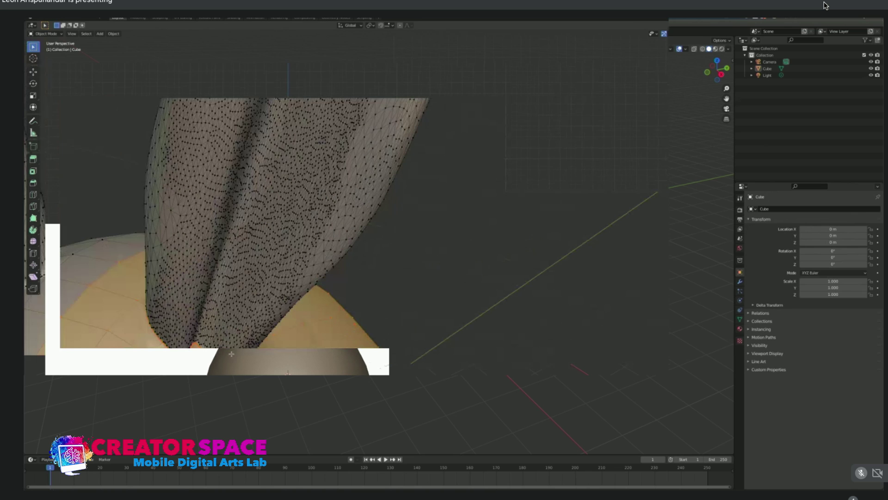
pyautogui.scroll(-3, 231, 353)
pyautogui.scroll(-2, 303, 332)
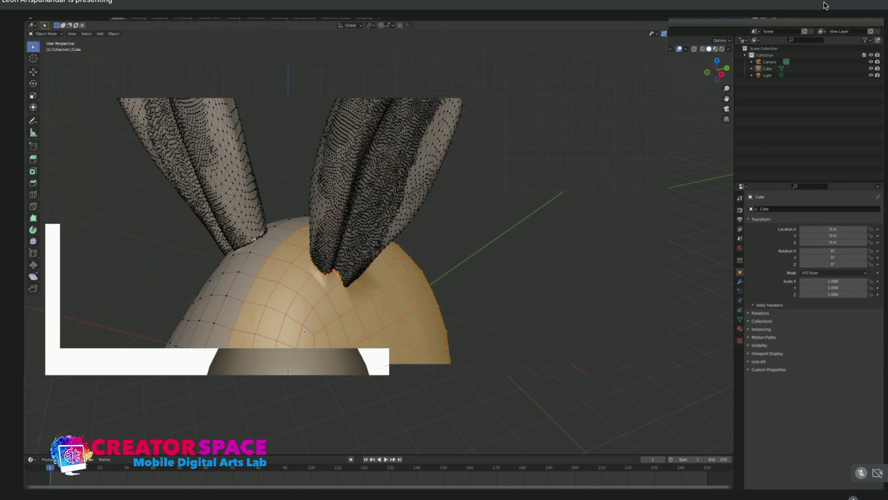
# Leave Edit Mode and switch the merged head and ears to Sculpt Mode.
pyautogui.hotkey('ctrl', 'Tab')
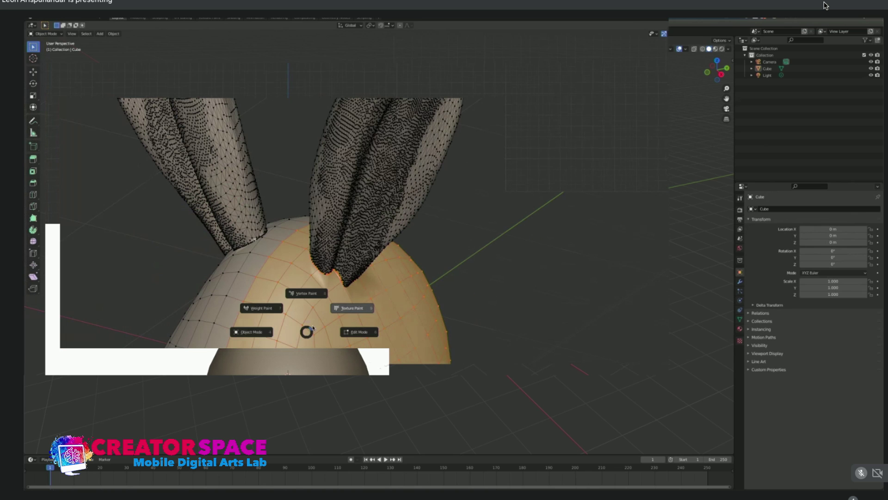
pyautogui.click(258, 333)
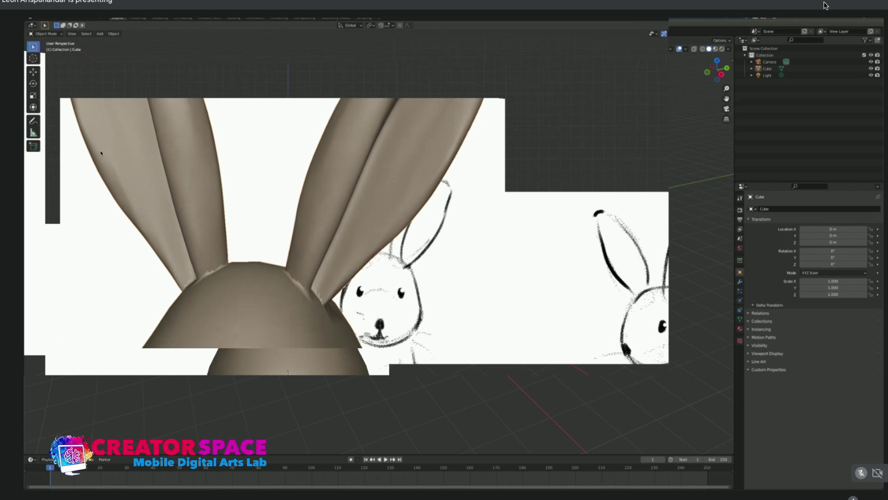
pyautogui.hotkey('ctrl', 'Tab')
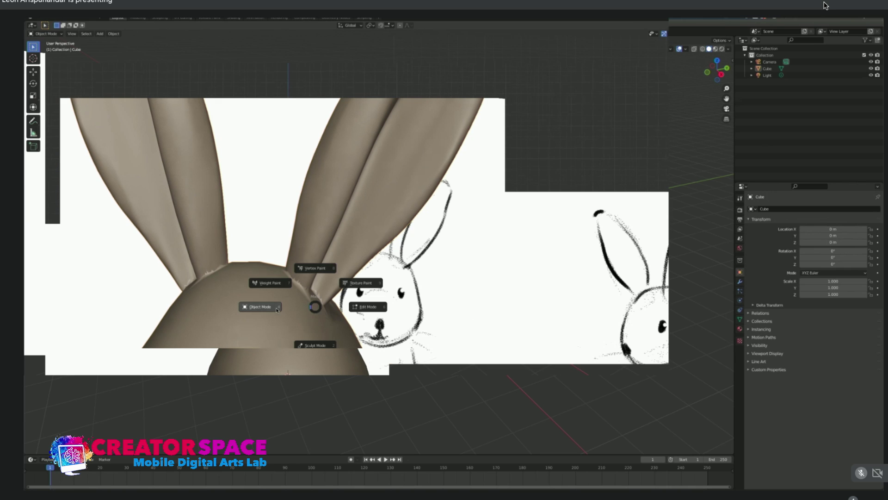
pyautogui.click(314, 345)
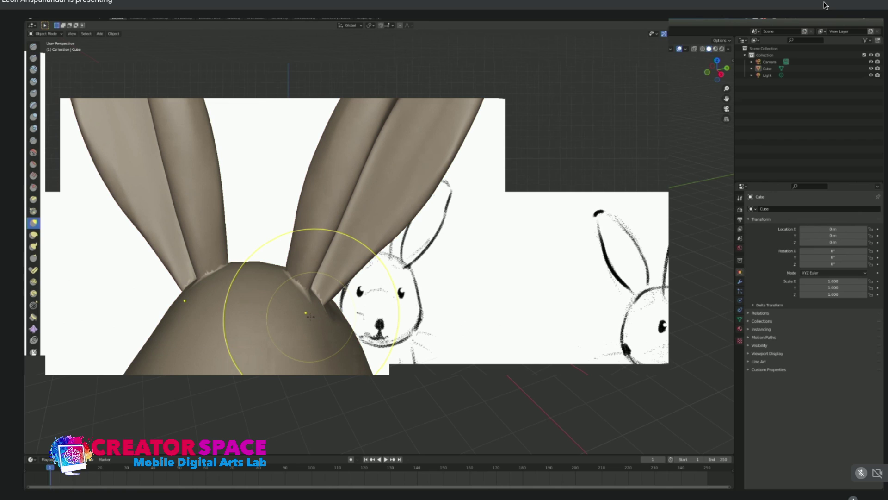
# Soften the front seam where the ears meet the head, using a much smaller Smooth brush.
pyautogui.hotkey('shift', 's')
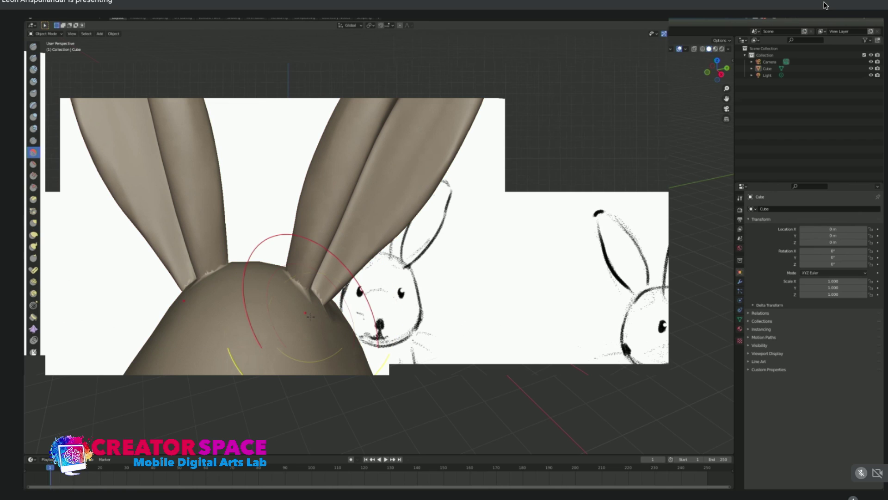
pyautogui.press('[')
pyautogui.press('[')
pyautogui.press('[')
pyautogui.press('[')
pyautogui.press('[')
pyautogui.press('[')
pyautogui.press('[')
pyautogui.press('[')
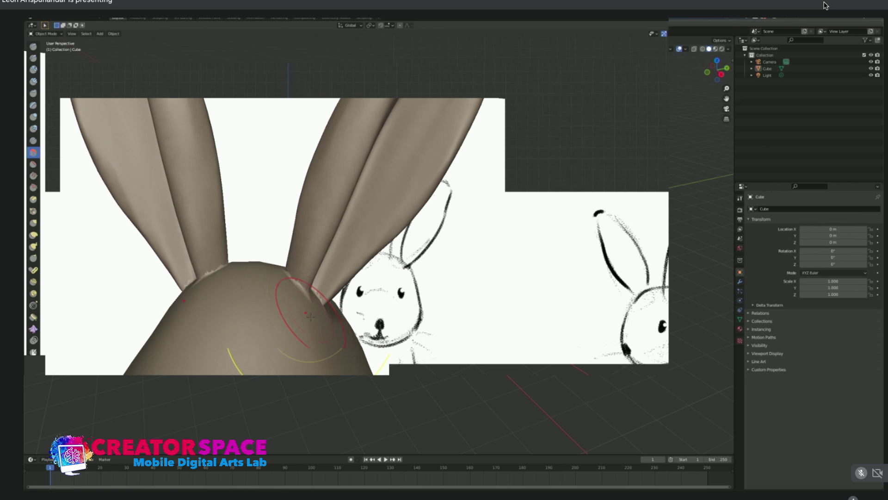
pyautogui.press('[')
pyautogui.moveTo(290, 291)
pyautogui.mouseDown()
pyautogui.moveTo(303, 289)
pyautogui.moveTo(298, 281)
pyautogui.mouseUp()
pyautogui.moveTo(300, 282); pyautogui.dragTo(334, 323, button='middle')
pyautogui.moveTo(281, 268); pyautogui.dragTo(286, 273)
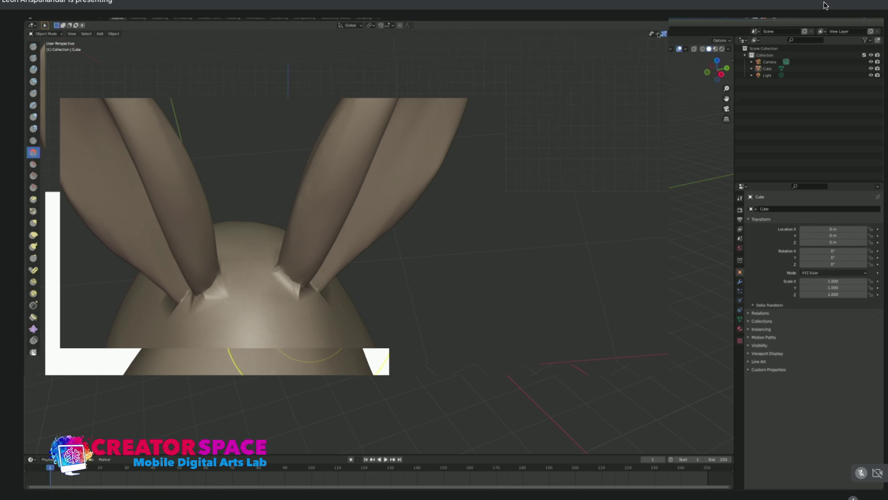
# Smooth the remaining seams around the outer sides and backs of the ear bases into the head.
pyautogui.moveTo(307, 305); pyautogui.dragTo(280, 254, button='middle')
pyautogui.moveTo(297, 274); pyautogui.dragTo(335, 300)
pyautogui.moveTo(435, 267); pyautogui.dragTo(370, 266, button='middle')
pyautogui.moveTo(363, 296)
pyautogui.mouseDown()
pyautogui.moveTo(390, 305)
pyautogui.moveTo(384, 313)
pyautogui.mouseUp()
pyautogui.moveTo(384, 314)
pyautogui.mouseDown(button='middle')
pyautogui.moveTo(417, 287)
pyautogui.moveTo(564, 235)
pyautogui.moveTo(452, 299)
pyautogui.mouseUp(button='middle')
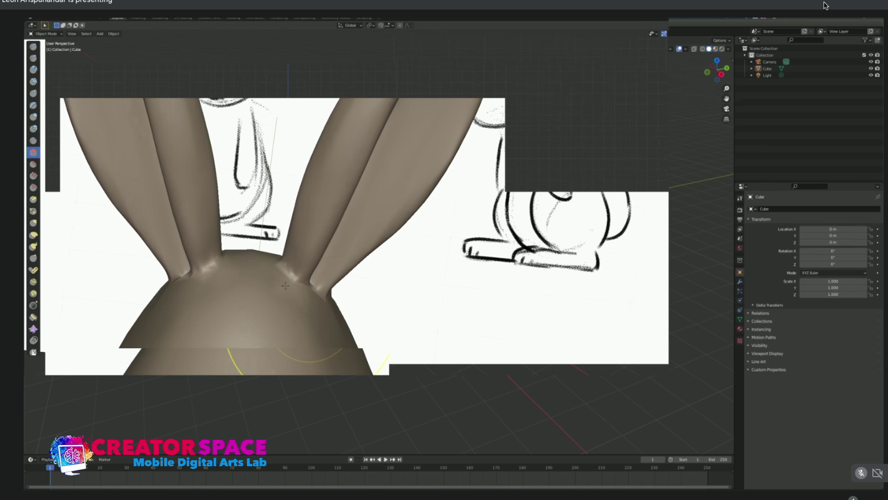
pyautogui.moveTo(291, 287); pyautogui.dragTo(282, 303, button='middle')
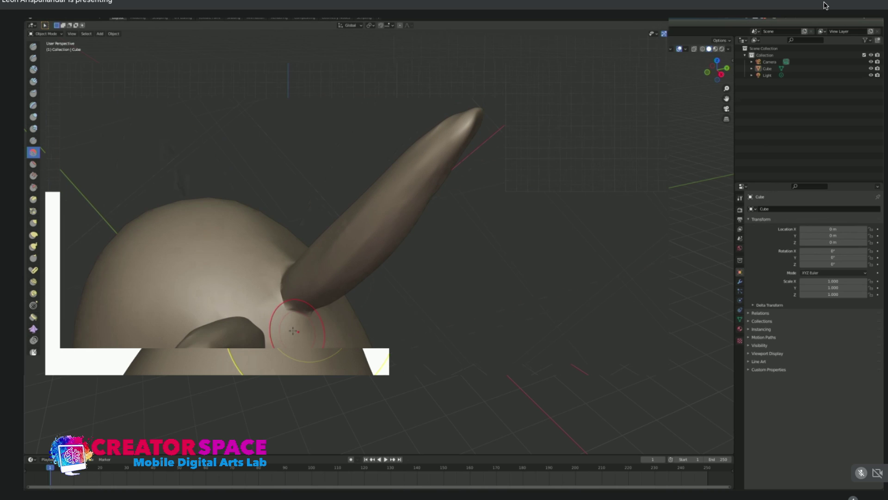
pyautogui.moveTo(282, 303)
pyautogui.mouseDown()
pyautogui.moveTo(280, 272)
pyautogui.moveTo(288, 305)
pyautogui.mouseUp()
pyautogui.moveTo(310, 320)
pyautogui.mouseDown(button='middle')
pyautogui.moveTo(338, 310)
pyautogui.moveTo(356, 275)
pyautogui.mouseUp(button='middle')
pyautogui.moveTo(357, 281)
pyautogui.mouseDown()
pyautogui.moveTo(372, 297)
pyautogui.moveTo(388, 269)
pyautogui.mouseUp()
pyautogui.moveTo(392, 267)
pyautogui.mouseDown(button='middle')
pyautogui.moveTo(328, 313)
pyautogui.moveTo(363, 313)
pyautogui.moveTo(353, 296)
pyautogui.mouseUp(button='middle')
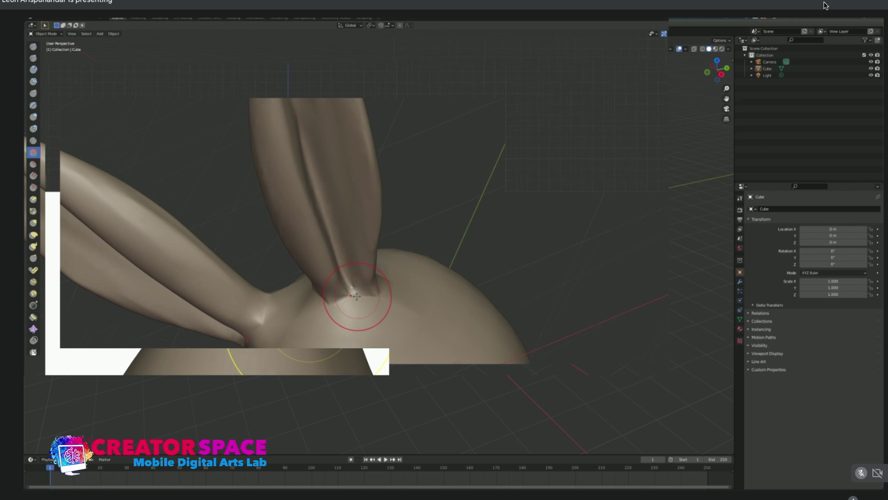
# Pull the head surface just below the front of the ear base slightly downward with the Grab brush.
pyautogui.press('g')
pyautogui.moveTo(356, 297); pyautogui.dragTo(343, 304)
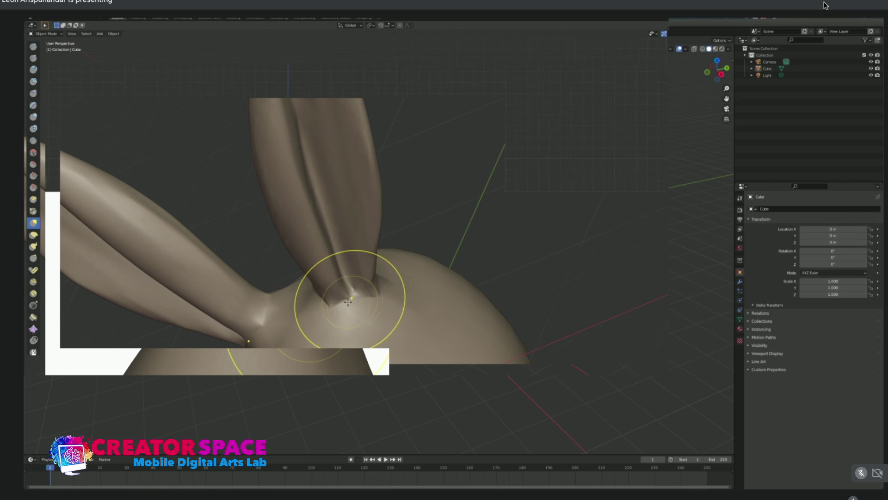
pyautogui.moveTo(347, 304)
pyautogui.mouseDown(button='middle')
pyautogui.moveTo(385, 237)
pyautogui.moveTo(370, 253)
pyautogui.mouseUp(button='middle')
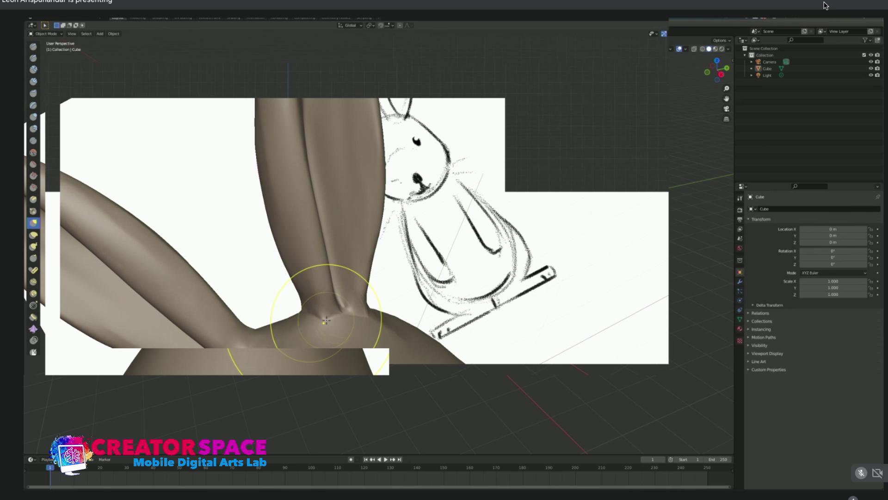
# Carve a crease along the front edge of the ear base with a reduced Crease brush.
pyautogui.hotkey('shift', 'c')
pyautogui.press('[')
pyautogui.press('[')
pyautogui.press('[')
pyautogui.press('[')
pyautogui.press('[')
pyautogui.press('[')
pyautogui.press('[')
pyautogui.press('[')
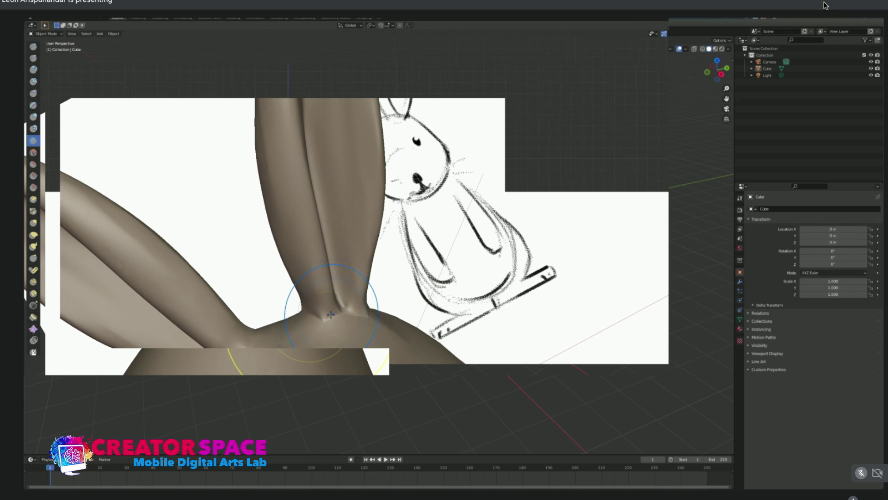
pyautogui.moveTo(318, 311)
pyautogui.mouseDown()
pyautogui.moveTo(333, 318)
pyautogui.moveTo(324, 320)
pyautogui.moveTo(354, 316)
pyautogui.mouseUp()
pyautogui.moveTo(436, 283)
pyautogui.mouseDown(button='middle')
pyautogui.moveTo(401, 290)
pyautogui.moveTo(432, 234)
pyautogui.moveTo(435, 205)
pyautogui.mouseUp(button='middle')
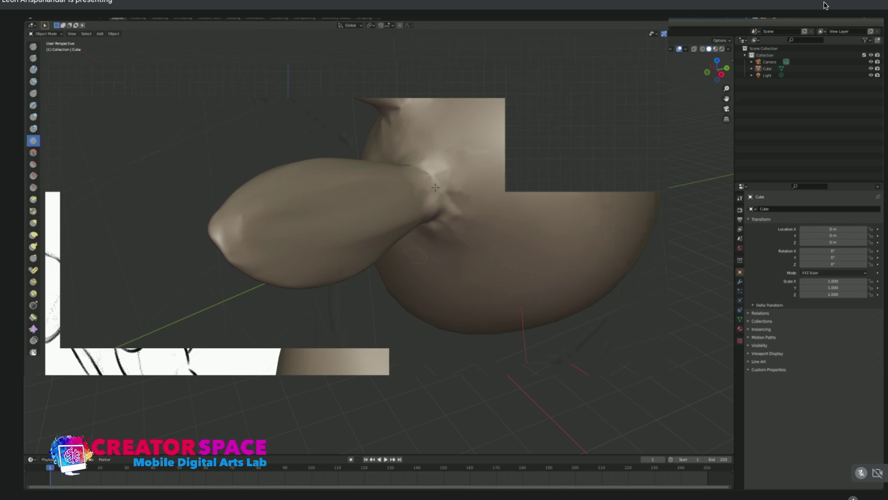
# Smooth the creased ridges around the ear bases so they blend into the head.
pyautogui.hotkey('shift', 's')
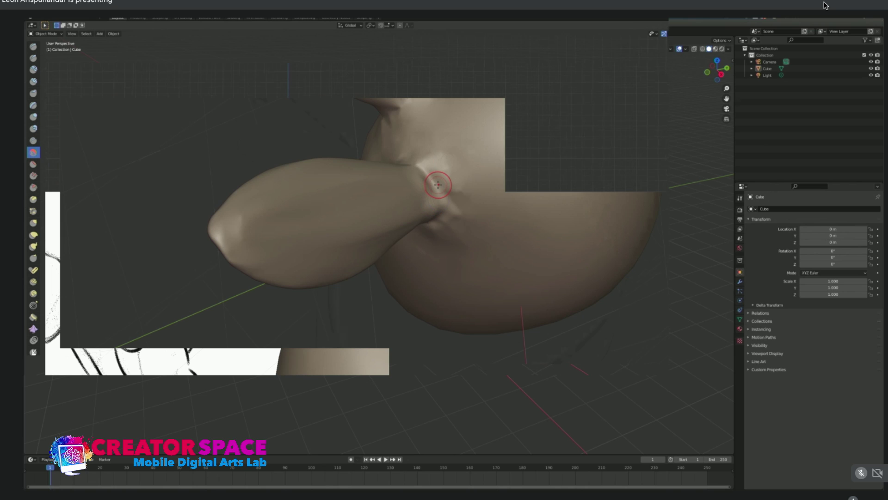
pyautogui.moveTo(438, 183)
pyautogui.mouseDown()
pyautogui.moveTo(433, 154)
pyautogui.moveTo(435, 169)
pyautogui.mouseUp()
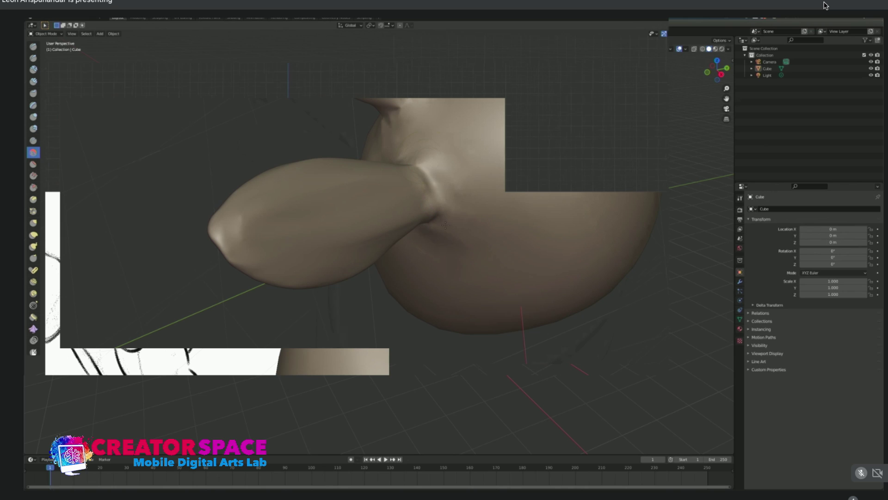
pyautogui.moveTo(451, 288); pyautogui.dragTo(330, 310, button='middle')
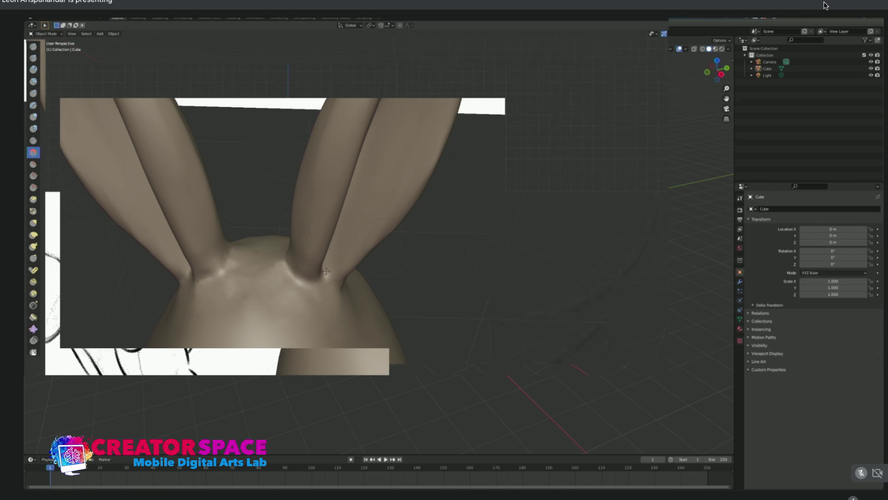
pyautogui.moveTo(234, 291); pyautogui.dragTo(226, 280)
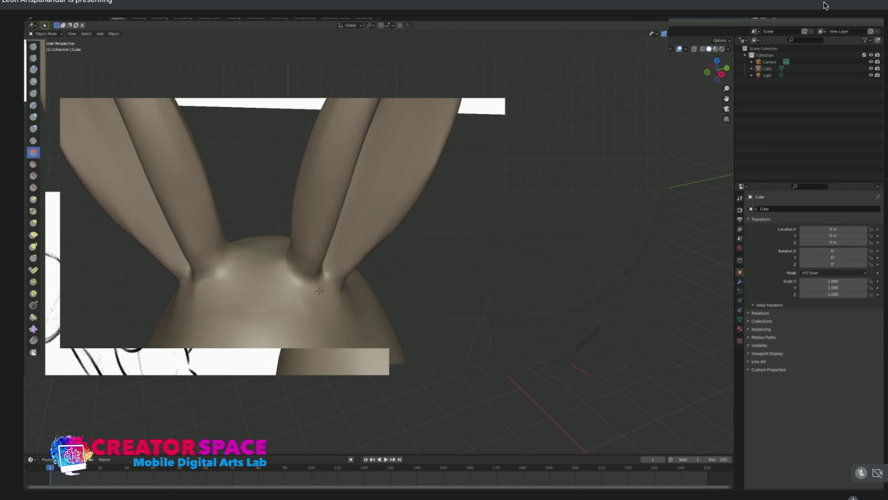
# In front view, raise the top of the head between the ears with an enlarged Grab brush, comparing it with the sketch in X-ray.
pyautogui.press('KP_1')
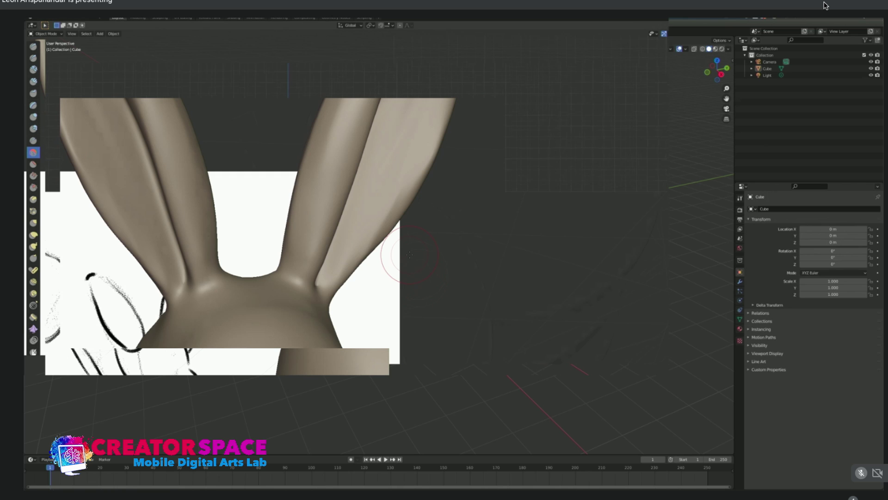
pyautogui.scroll(-4, 410, 253)
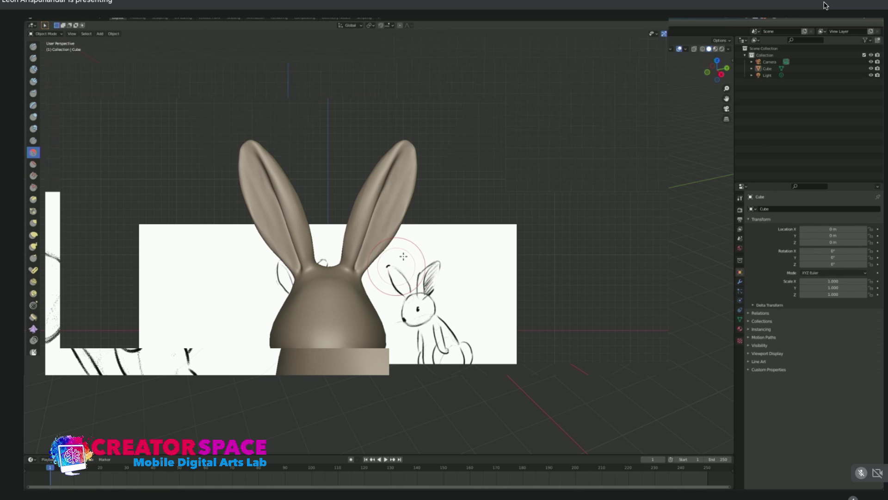
pyautogui.scroll(2, 415, 233)
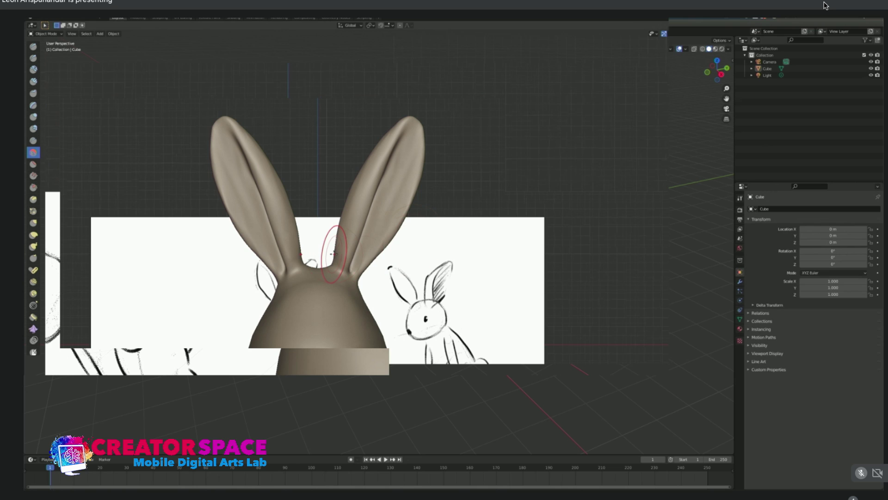
pyautogui.press('g')
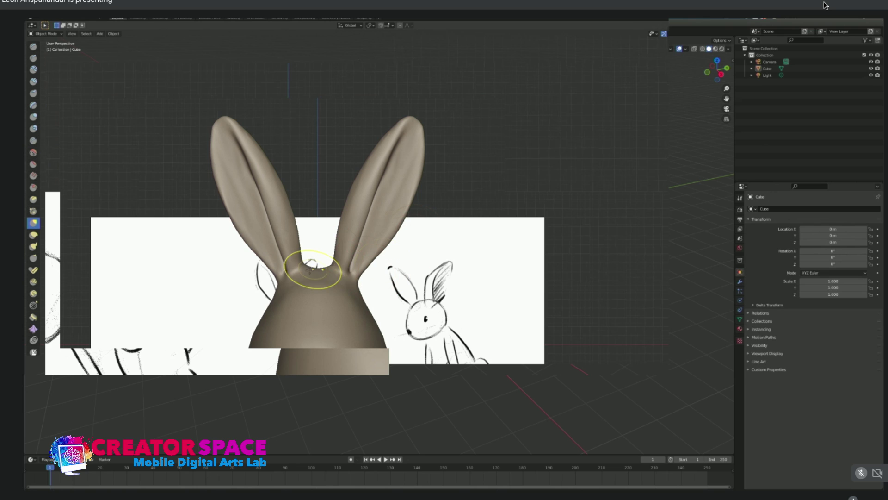
pyautogui.press(']')
pyautogui.press(']')
pyautogui.press(']')
pyautogui.press(']')
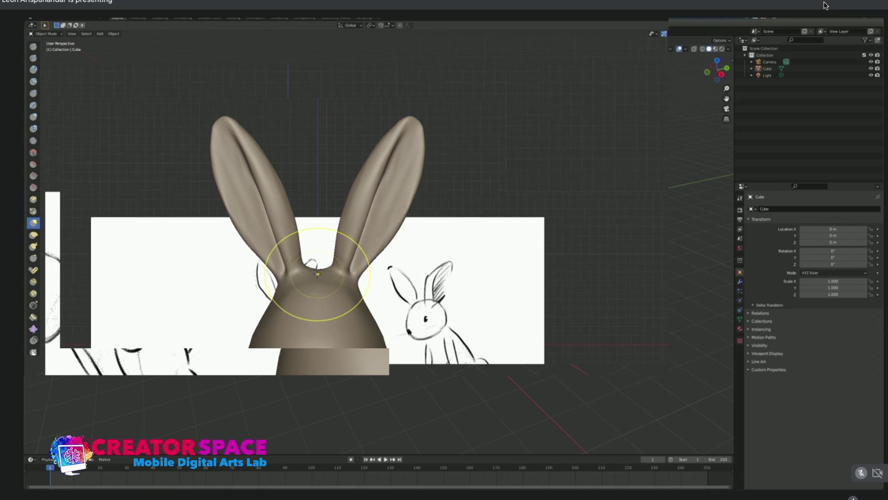
pyautogui.hotkey('alt', 'z')
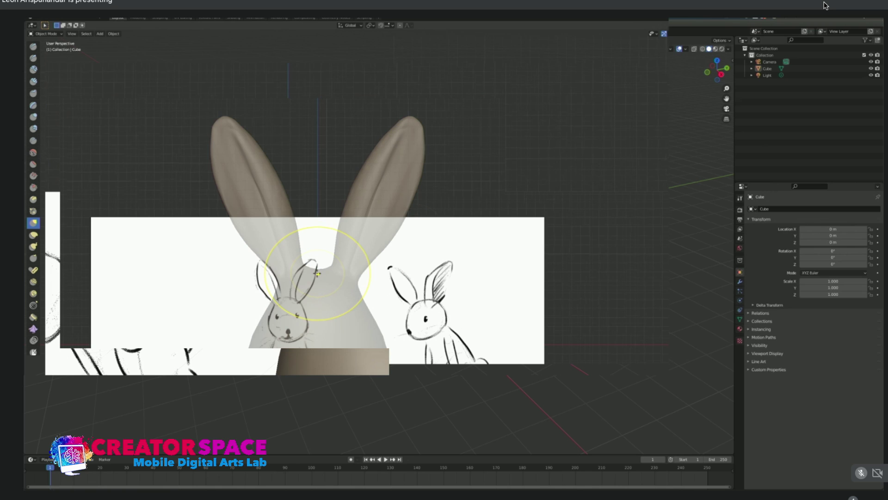
pyautogui.hotkey('alt', 'z')
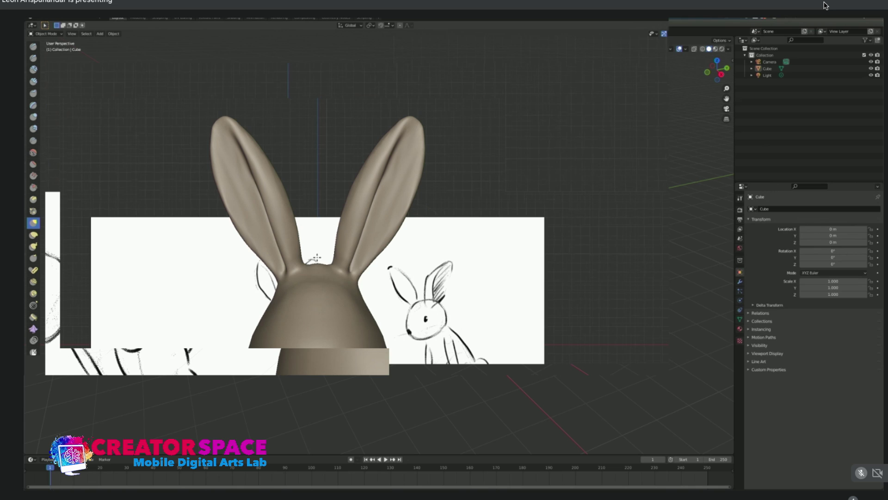
pyautogui.hotkey('shift', 's')
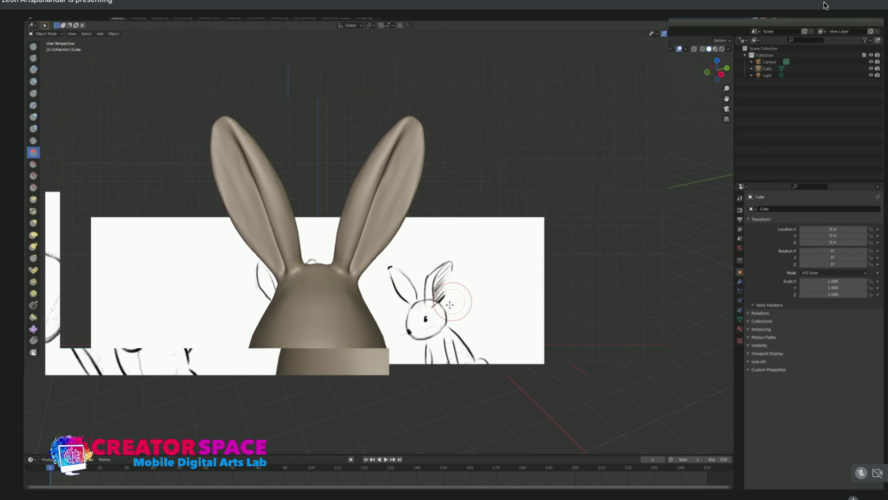
# Check the head's profile in side view and return from Sculpt Mode to Object Mode.
pyautogui.press('KP_3')
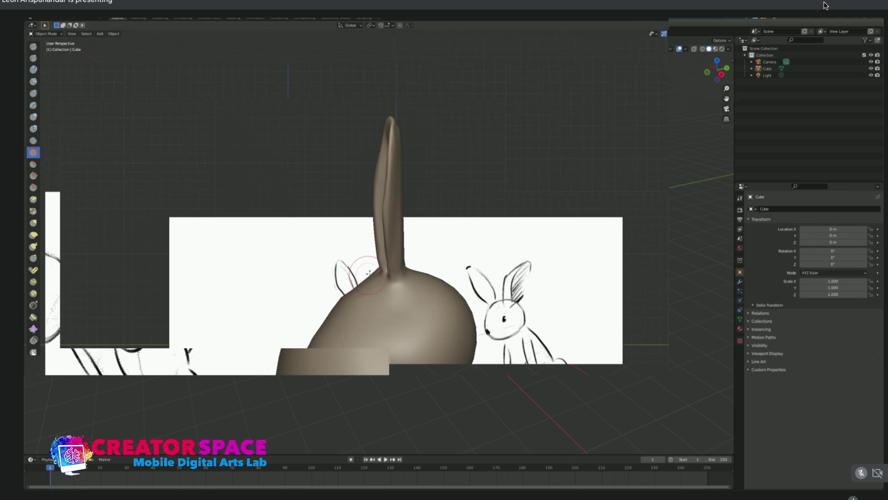
pyautogui.press('g')
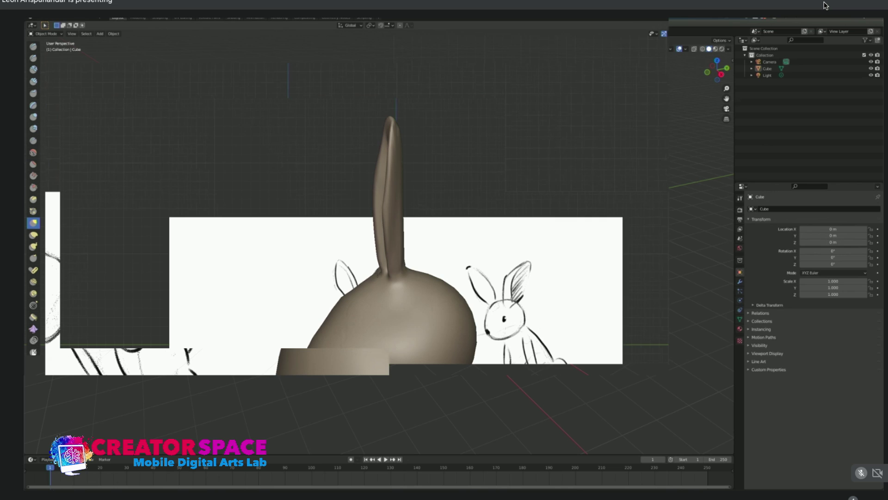
pyautogui.hotkey('ctrl', 'o')
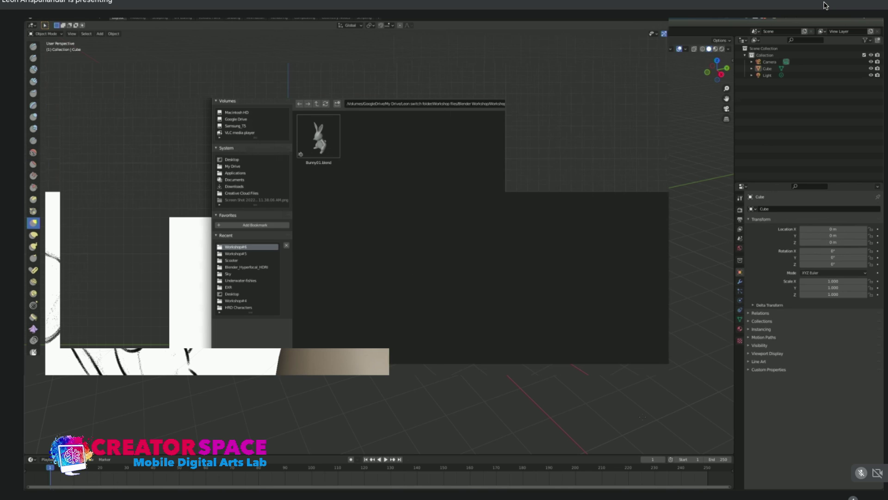
pyautogui.press('Escape')
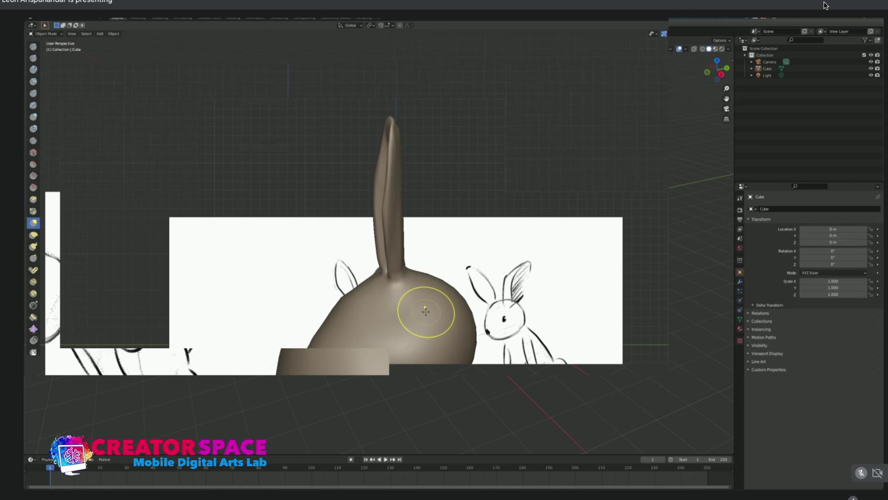
pyautogui.hotkey('ctrl', 'Tab')
pyautogui.click(368, 313)
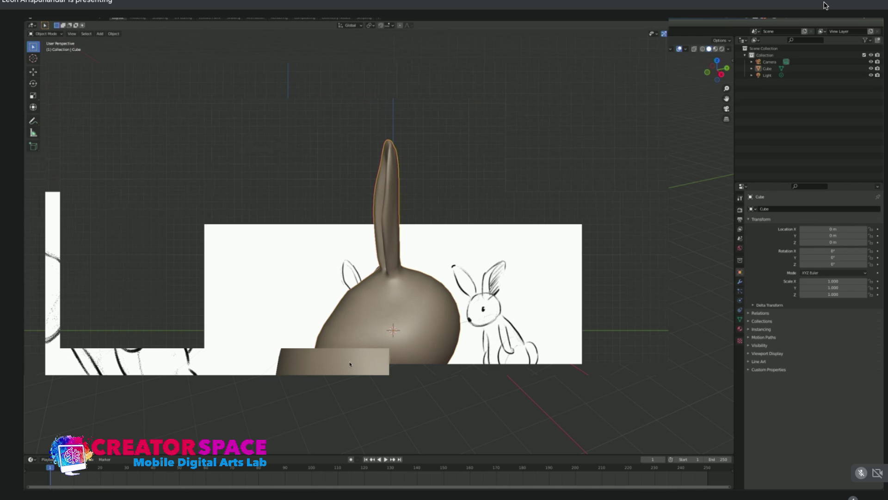
# Examine the merged head and ears from the side and at an angle beside the reference sketches.
pyautogui.scroll(2, 378, 291)
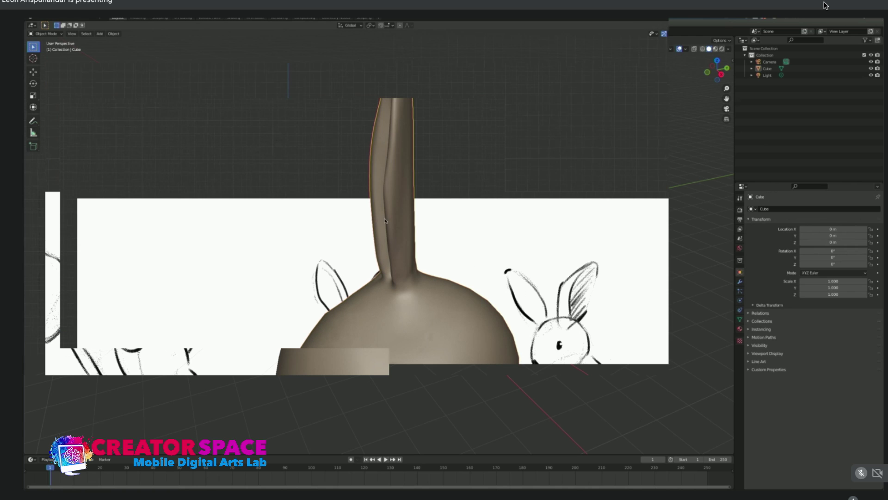
pyautogui.scroll(-3, 385, 220)
pyautogui.moveTo(351, 222); pyautogui.dragTo(431, 278, button='middle')
pyautogui.moveTo(421, 304)
pyautogui.mouseDown(button='middle')
pyautogui.moveTo(365, 372)
pyautogui.moveTo(400, 284)
pyautogui.moveTo(454, 230)
pyautogui.moveTo(258, 335)
pyautogui.moveTo(378, 364)
pyautogui.mouseUp(button='middle')
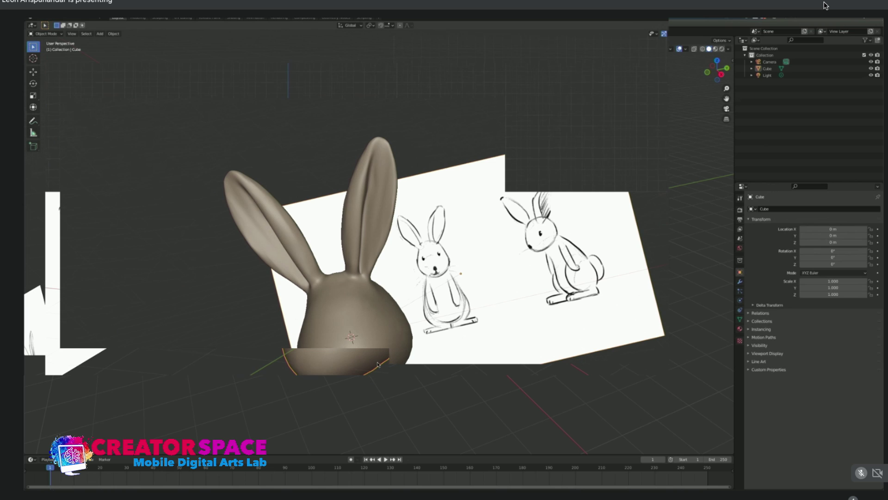
pyautogui.scroll(1, 377, 365)
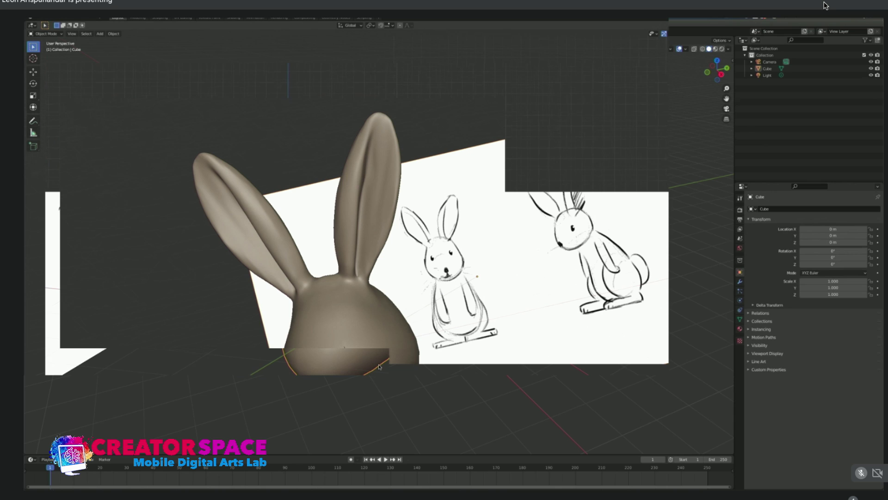
pyautogui.scroll(1, 378, 367)
pyautogui.scroll(-1, 379, 367)
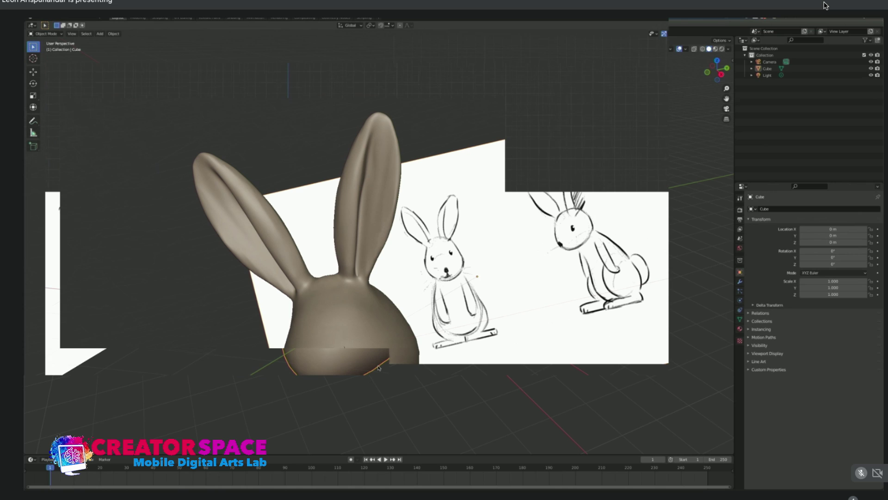